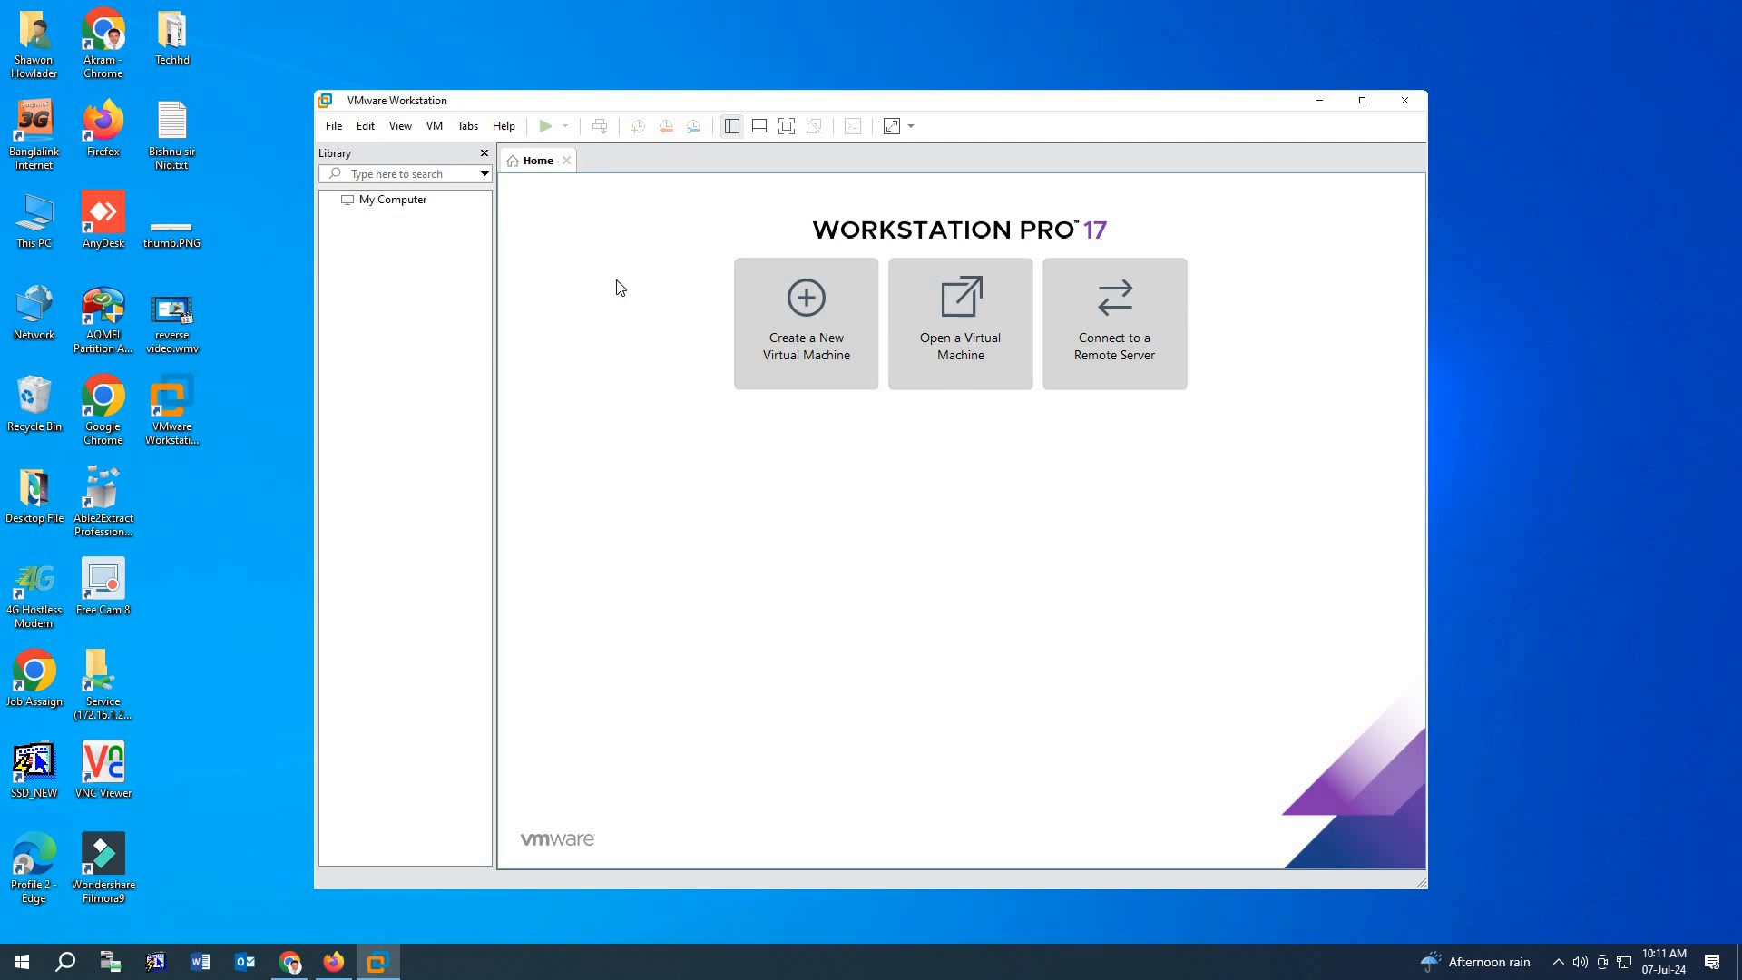
Start a new virtual machine with the Typical configuration, leaving the operating system to be installed separately
left_click(1366, 100)
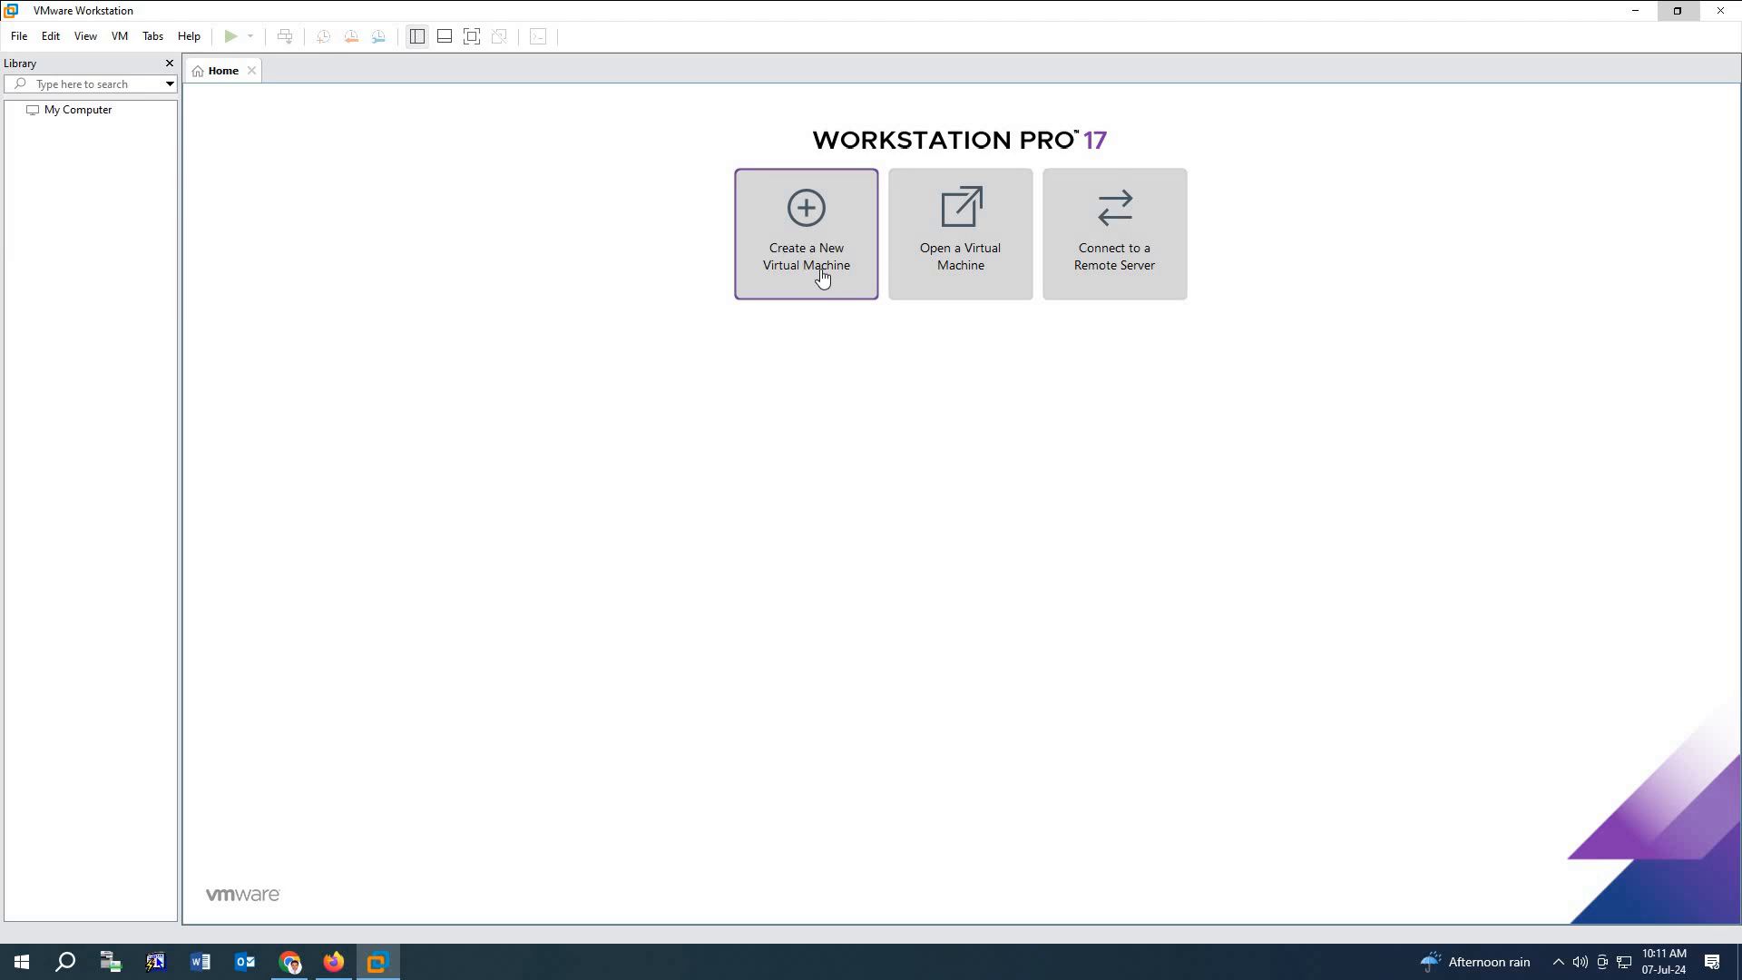
left_click(800, 209)
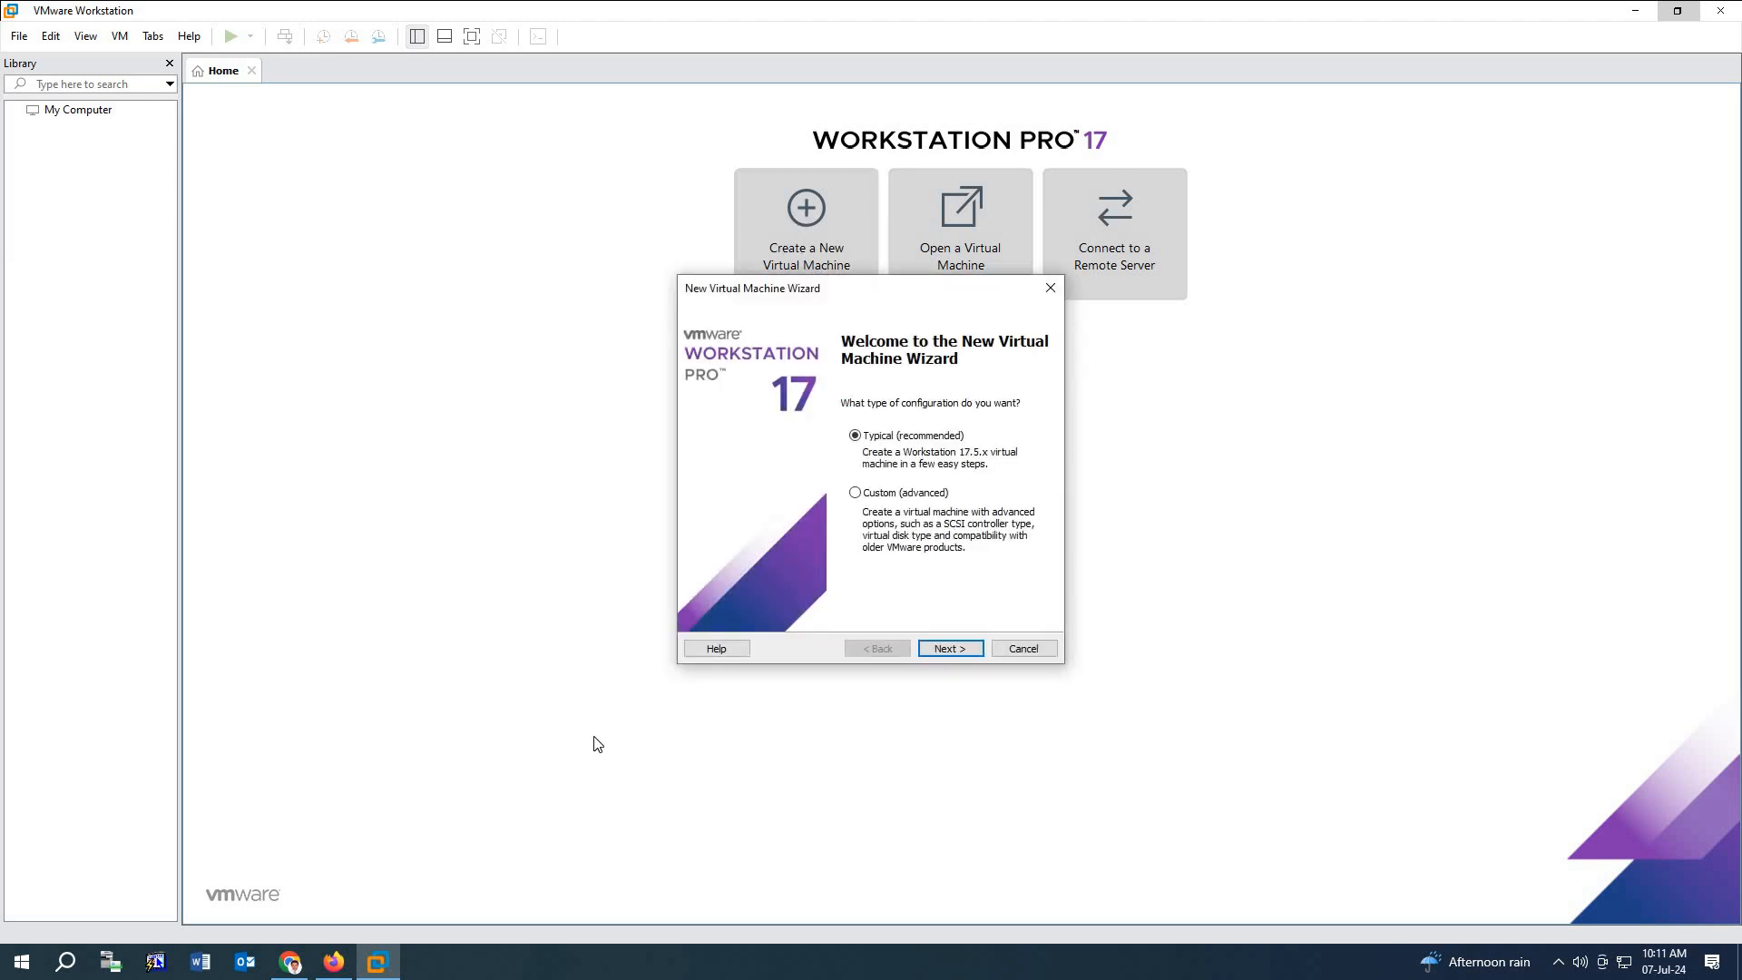
left_click(946, 648)
left_click(948, 650)
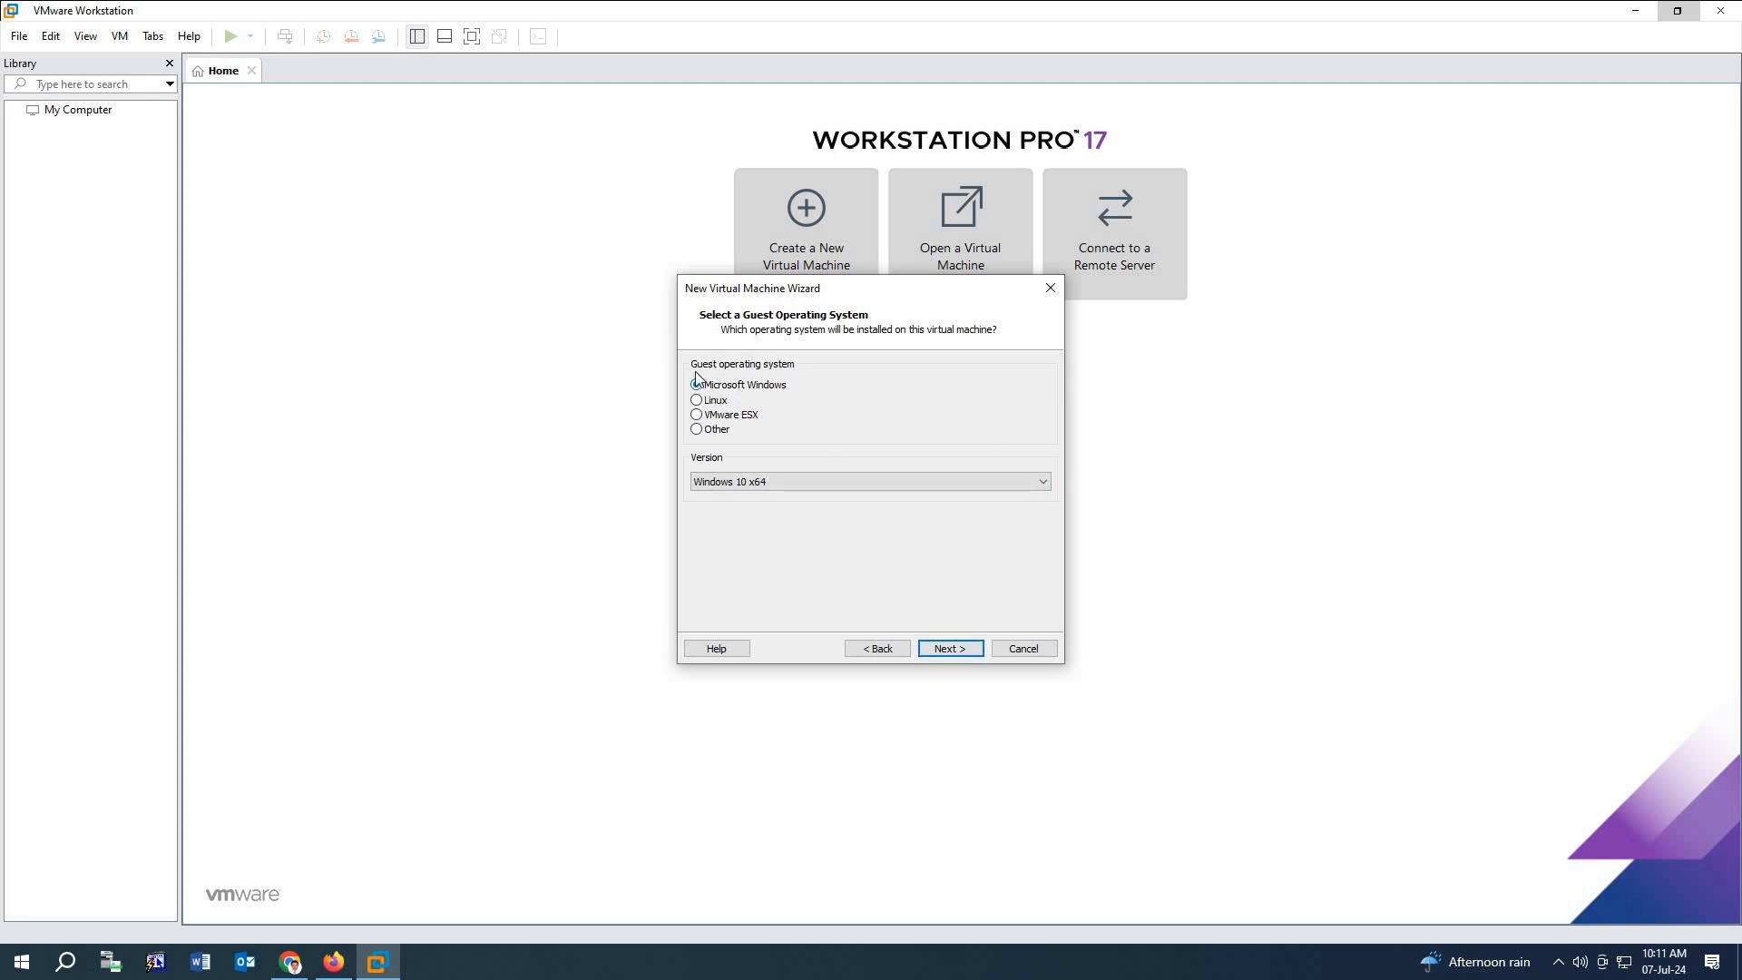
Choose Microsoft Windows as the guest operating system with version Windows 11 x64
left_click(989, 485)
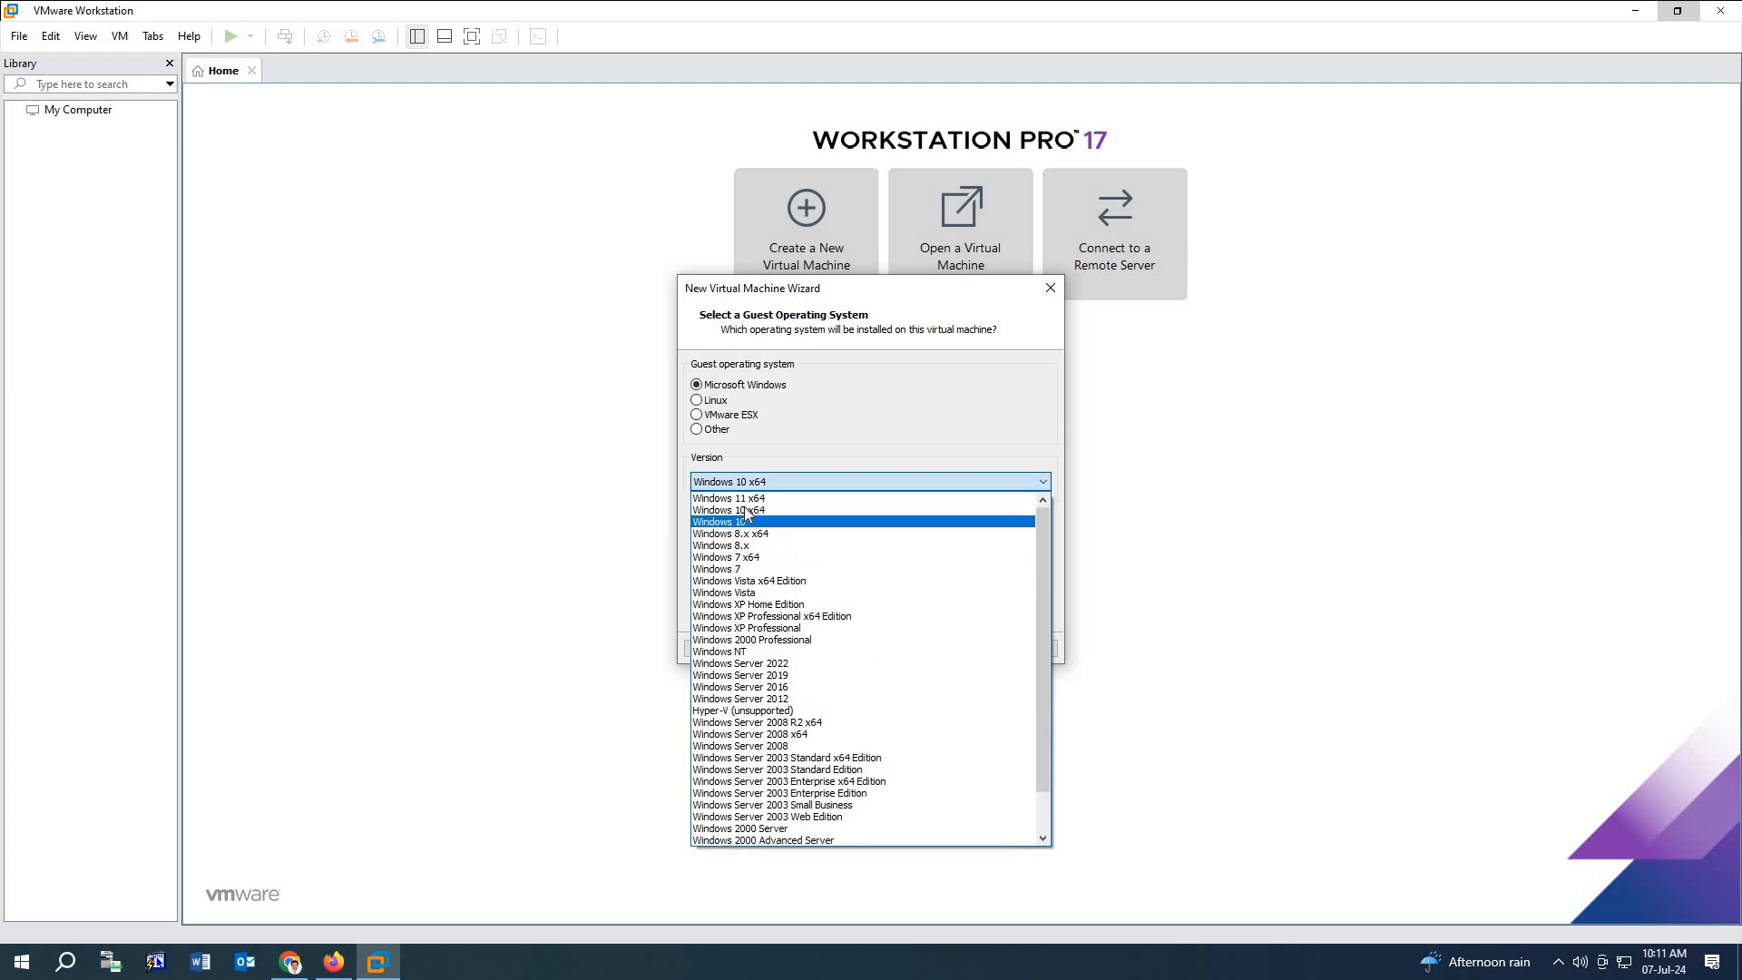
left_click(728, 498)
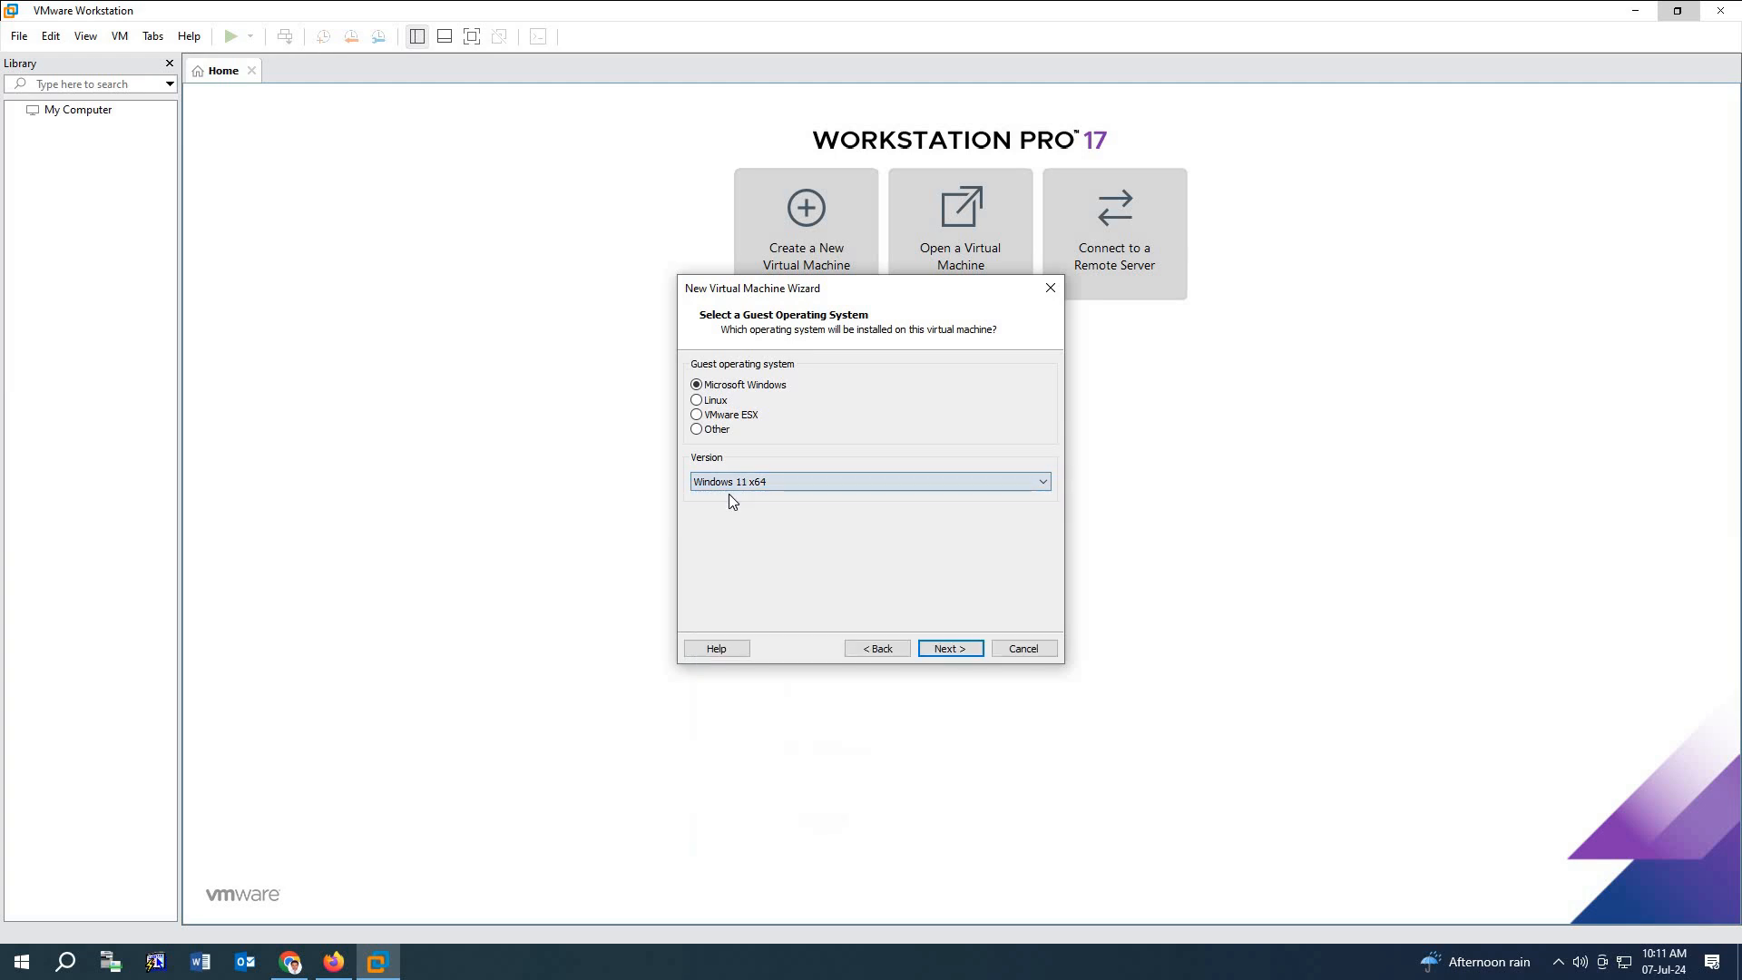
left_click(940, 649)
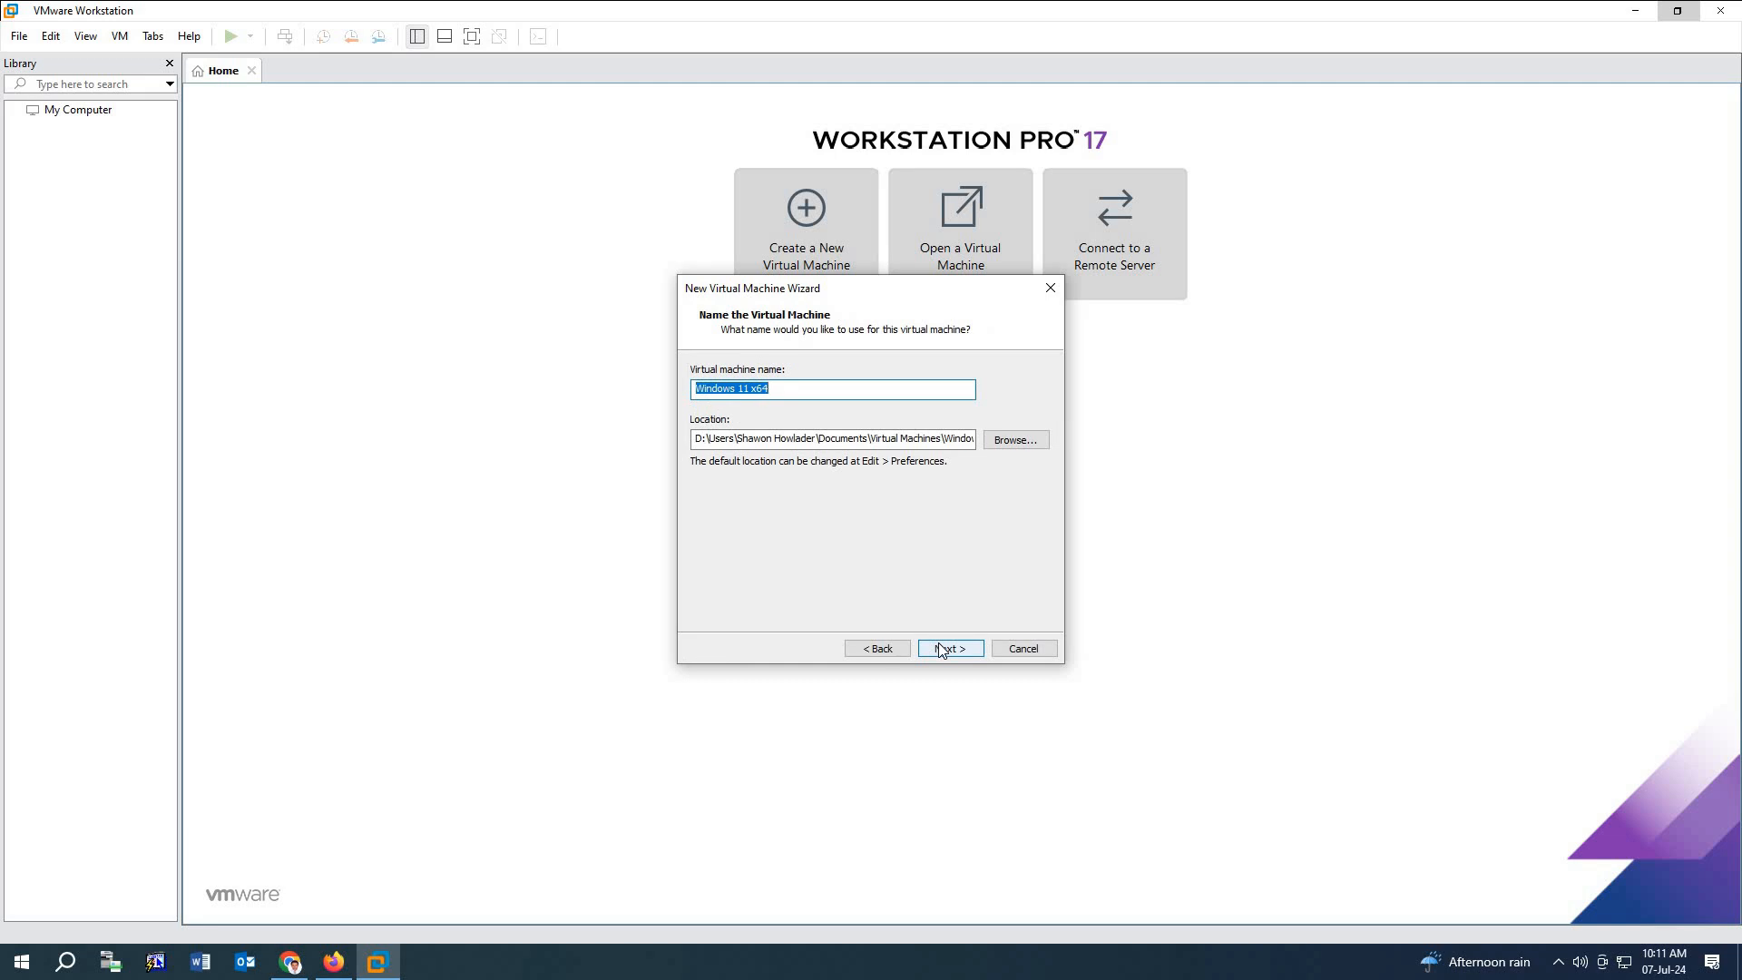
Browse for the virtual machine's location and create a new folder inside Techhd on drive F:
left_click(1025, 439)
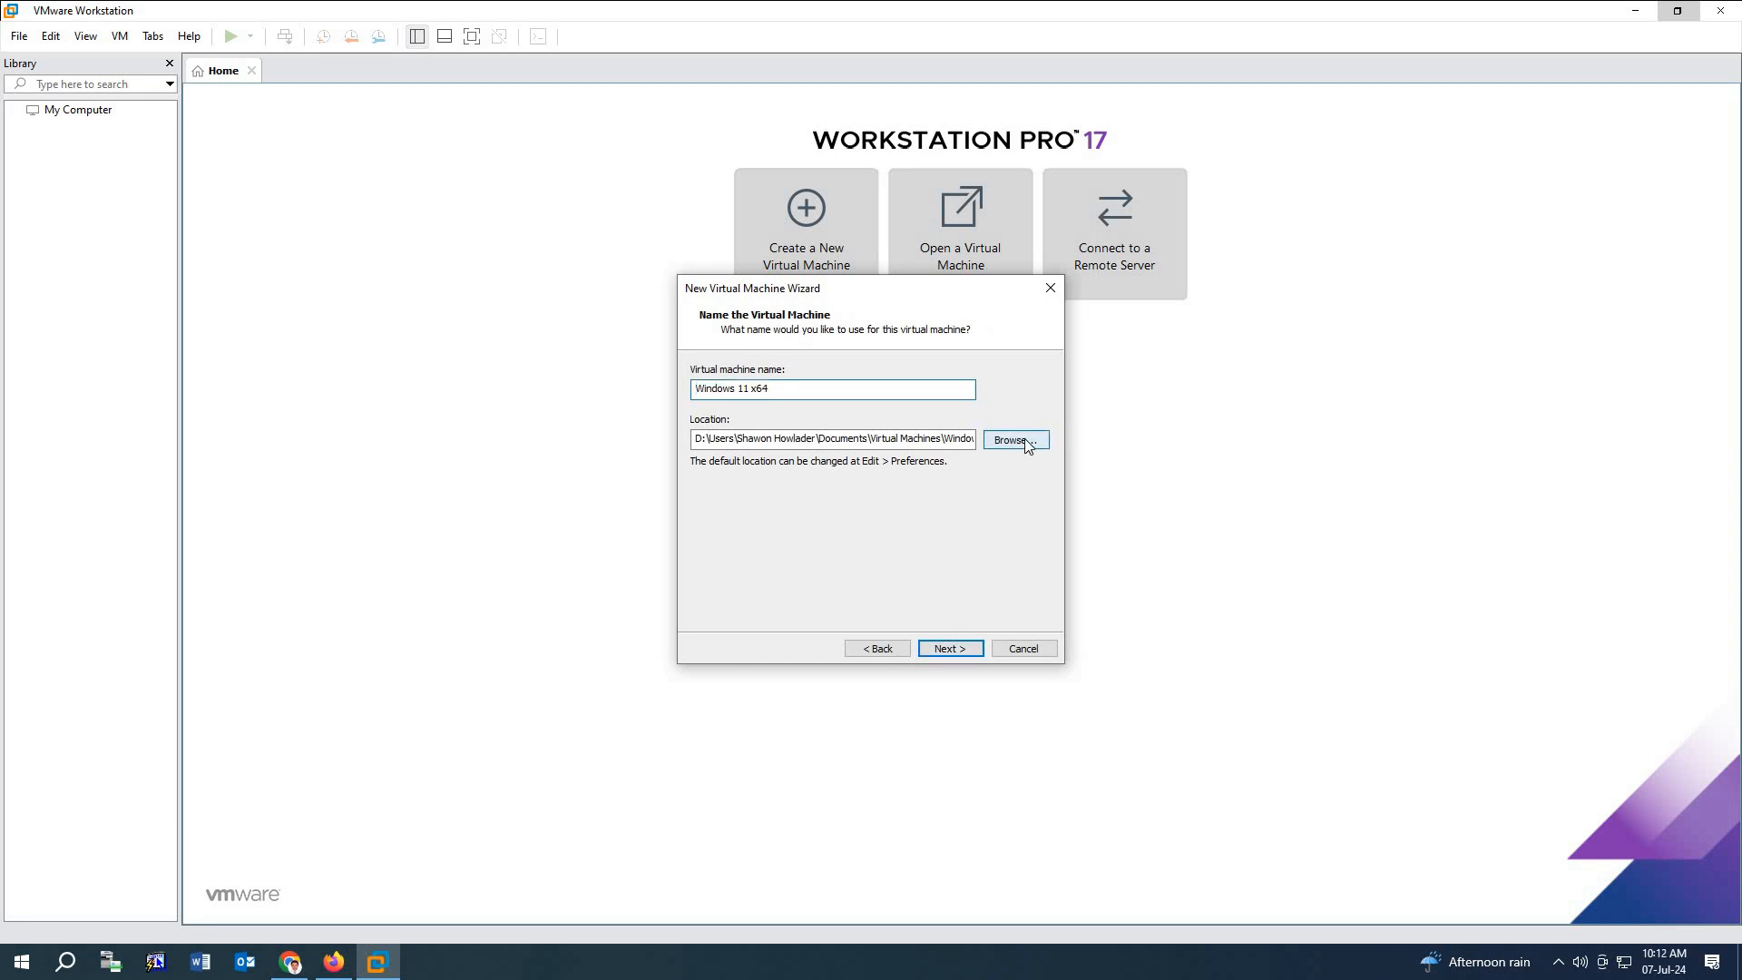
scroll(867, 512, "down", 3)
left_click(861, 522)
scroll(852, 515, "down", 1)
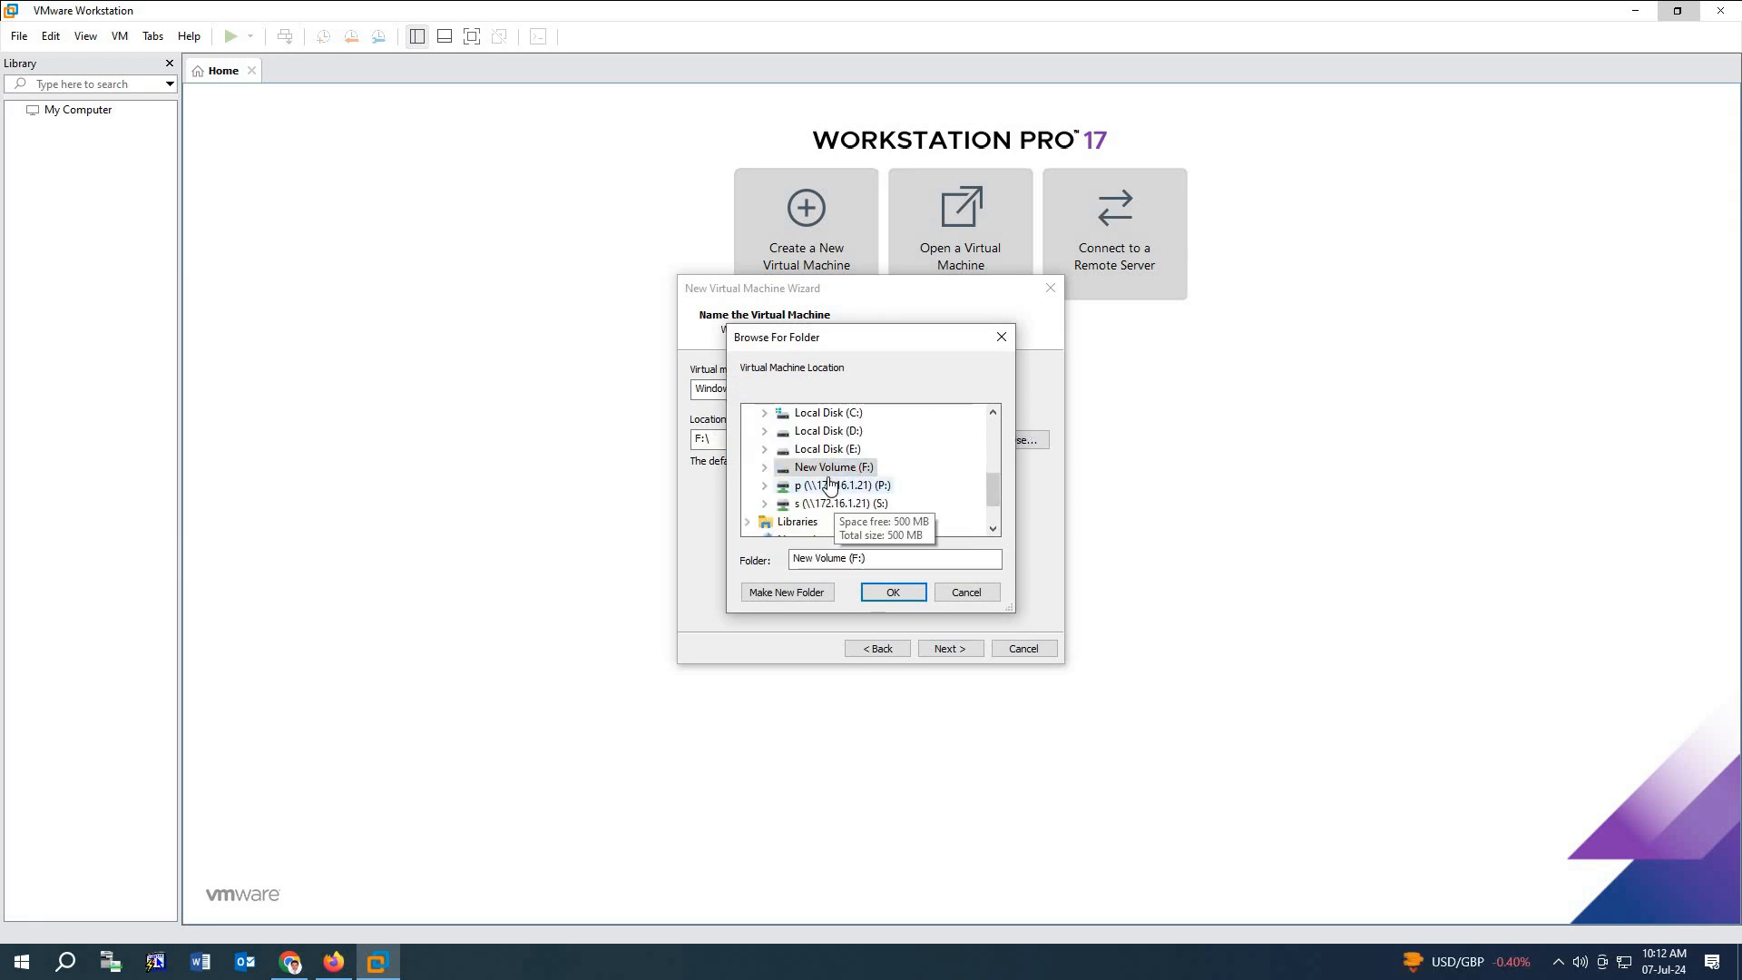
left_click(765, 466)
right_click(880, 449)
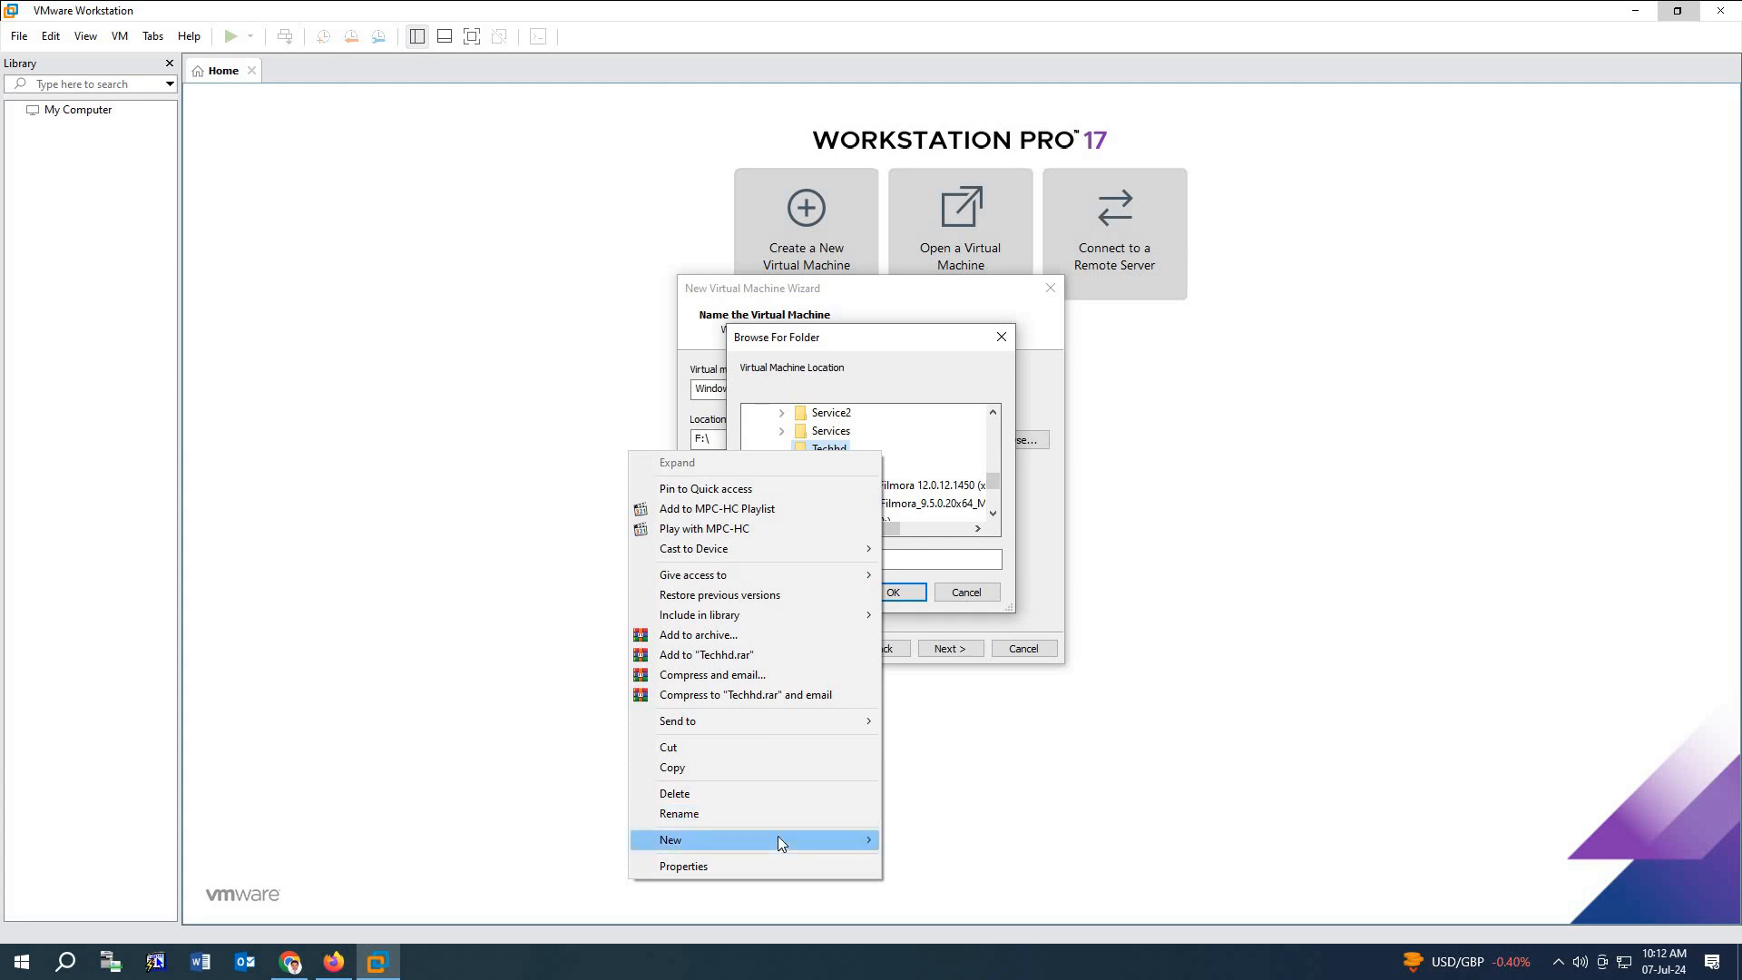
mouse_move(813, 840)
left_click(926, 844)
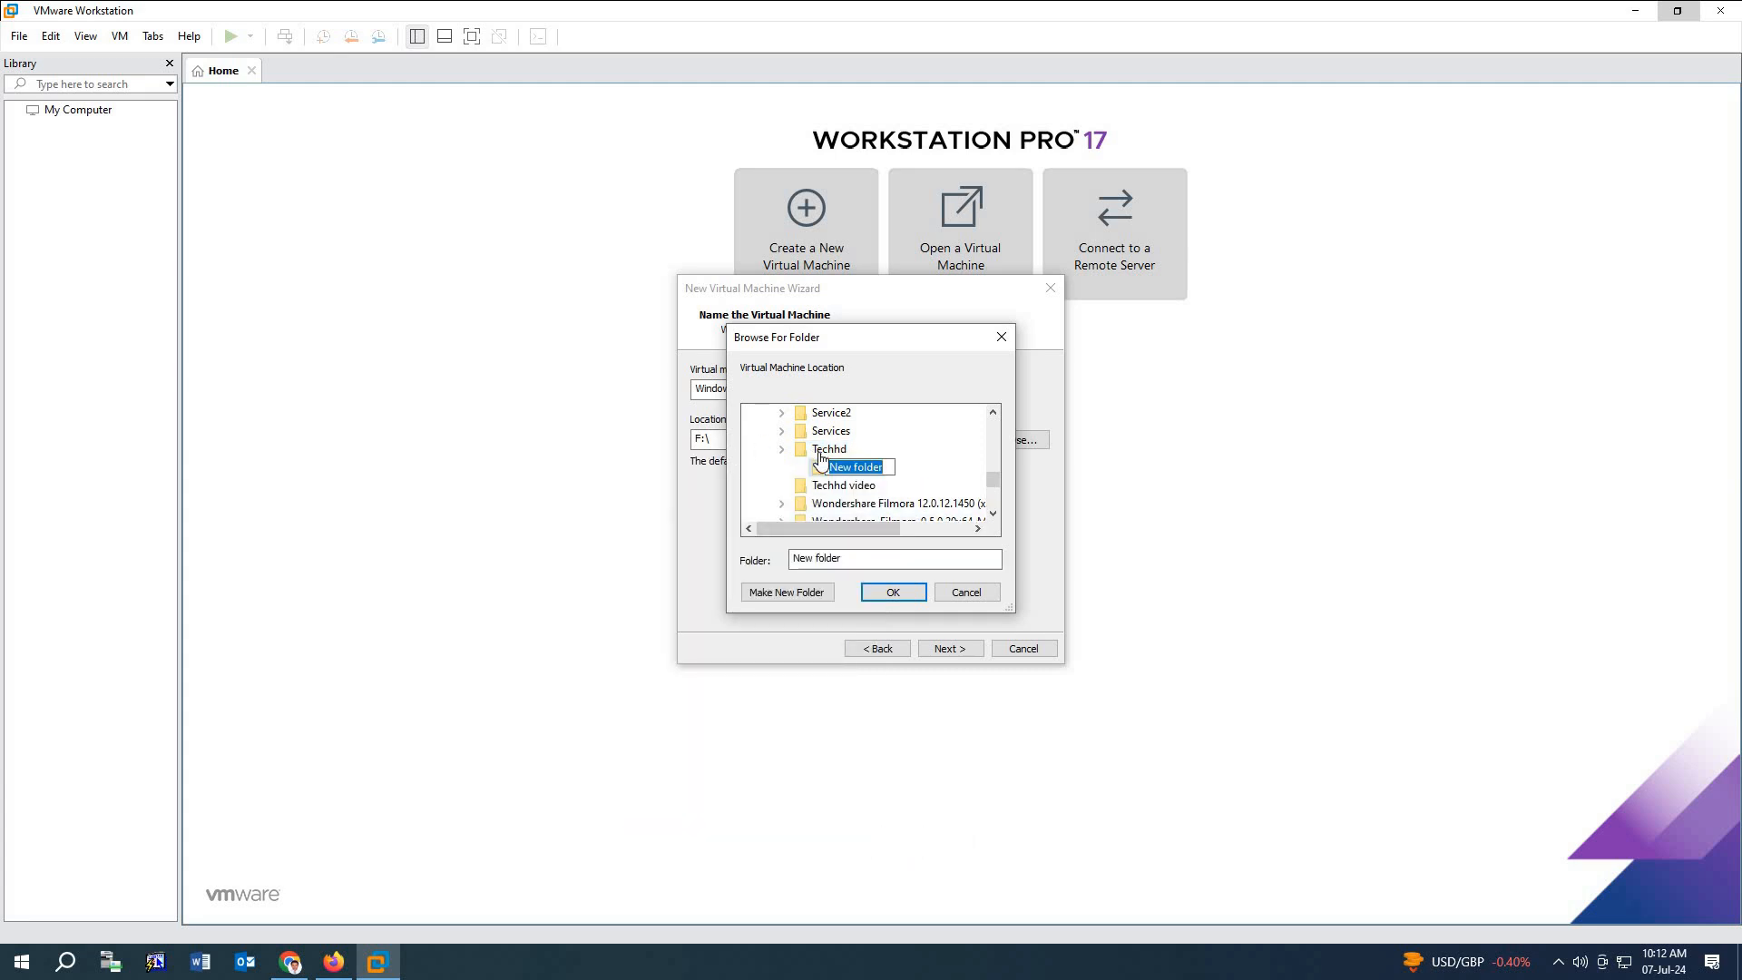
Try to rename the new folder in Techhd as VMware Win11, and accept it as the virtual machine's location
left_click(781, 451)
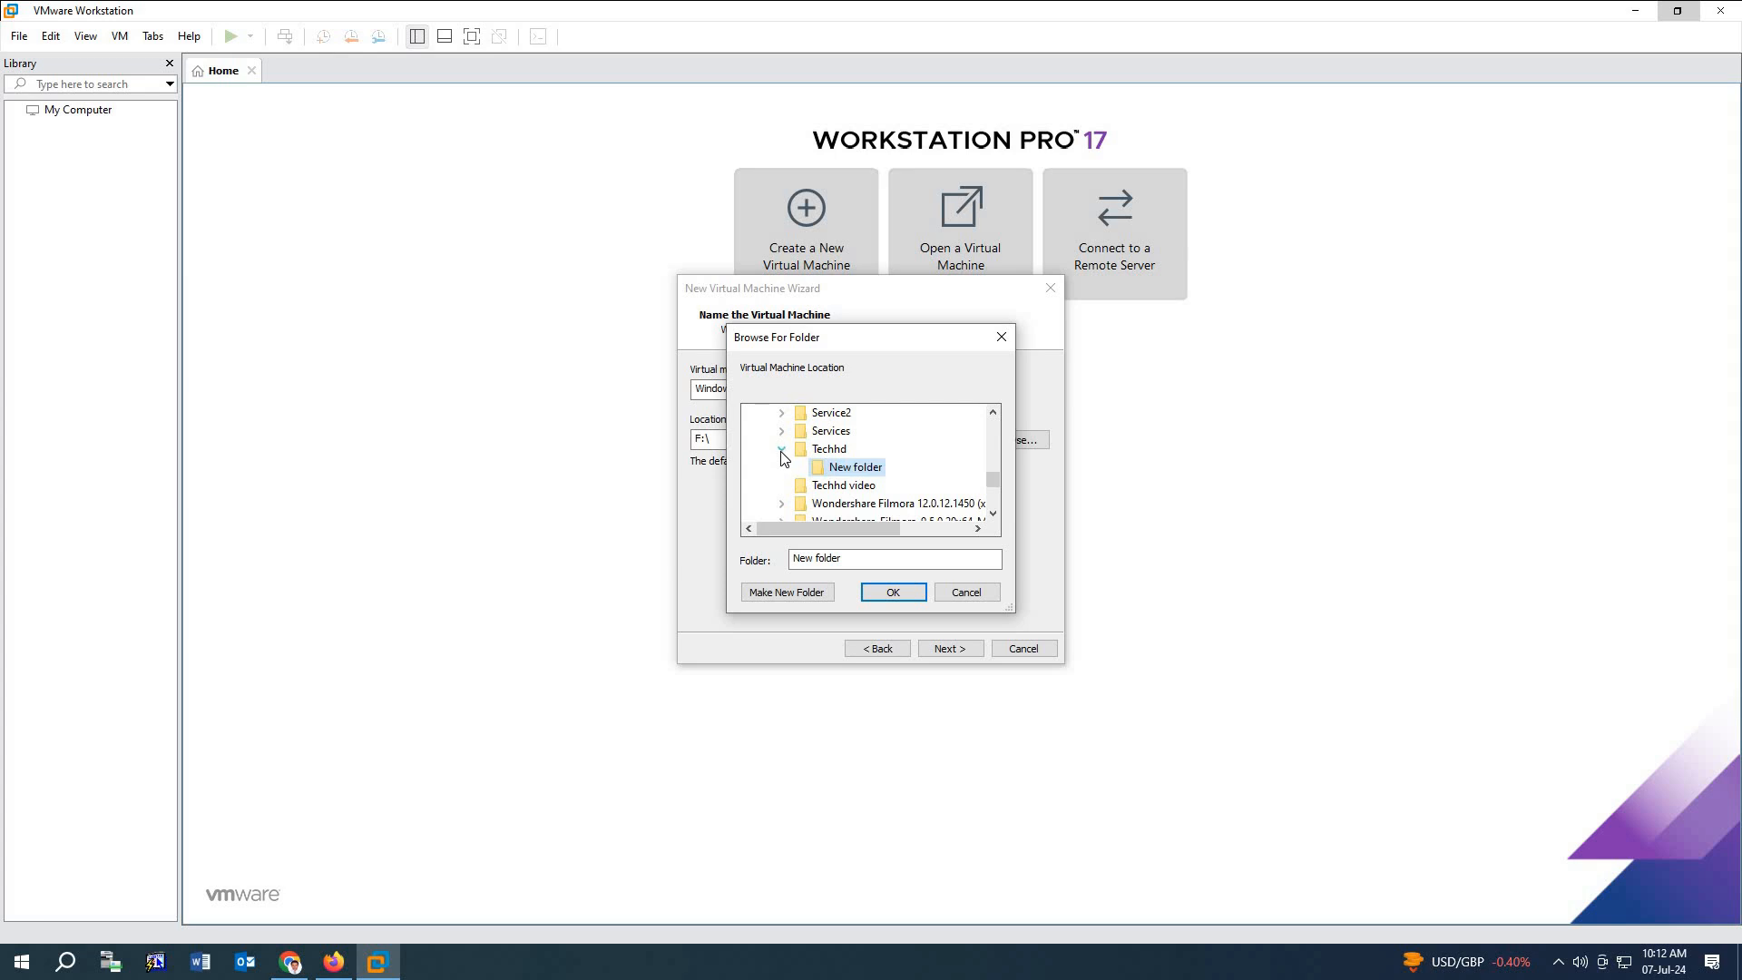
right_click(846, 468)
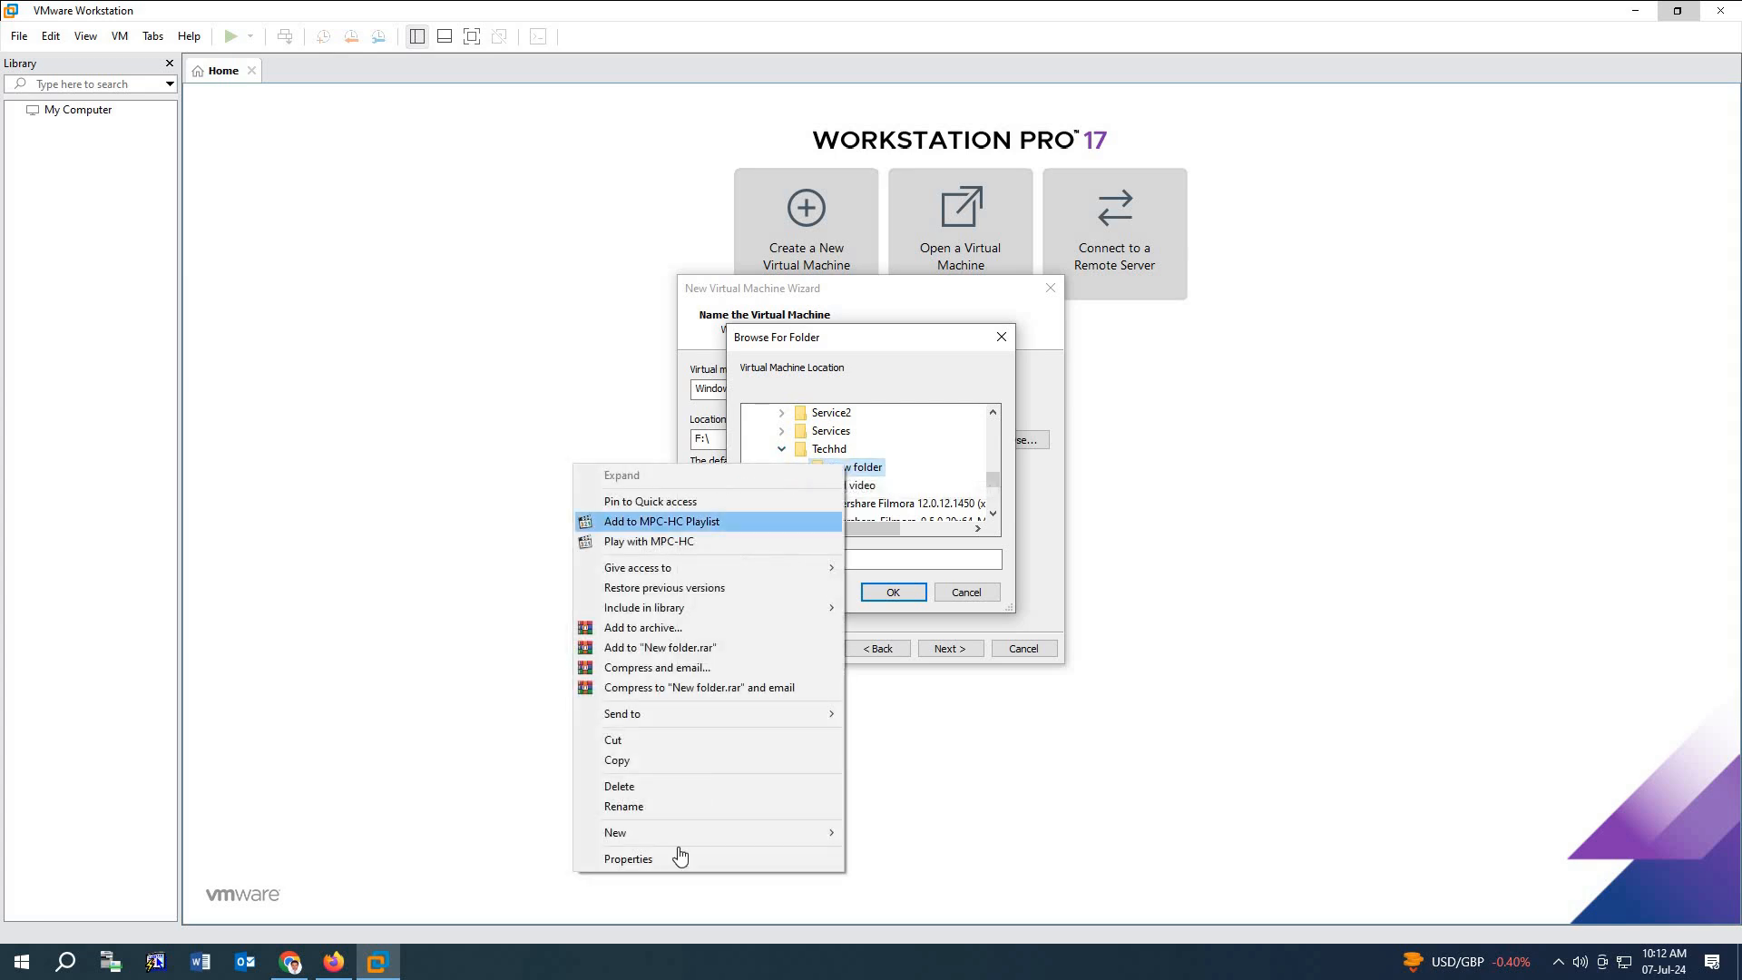
left_click(685, 807)
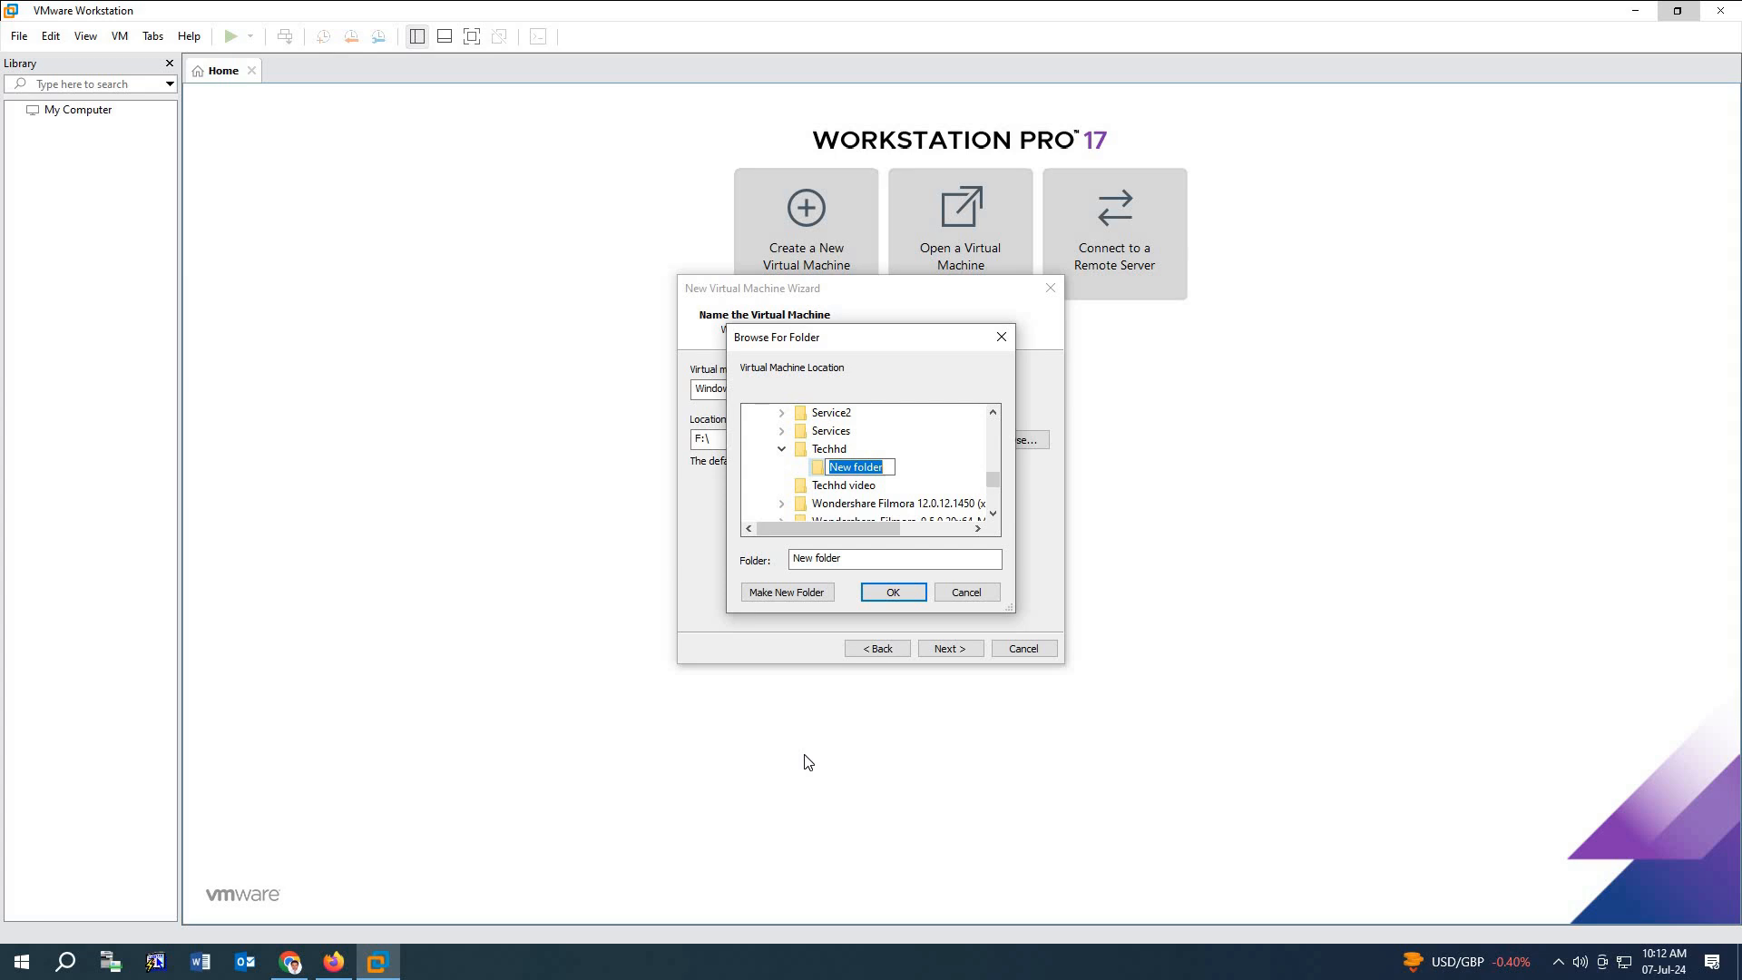
type("VMware Win11")
key("Return")
left_click(894, 592)
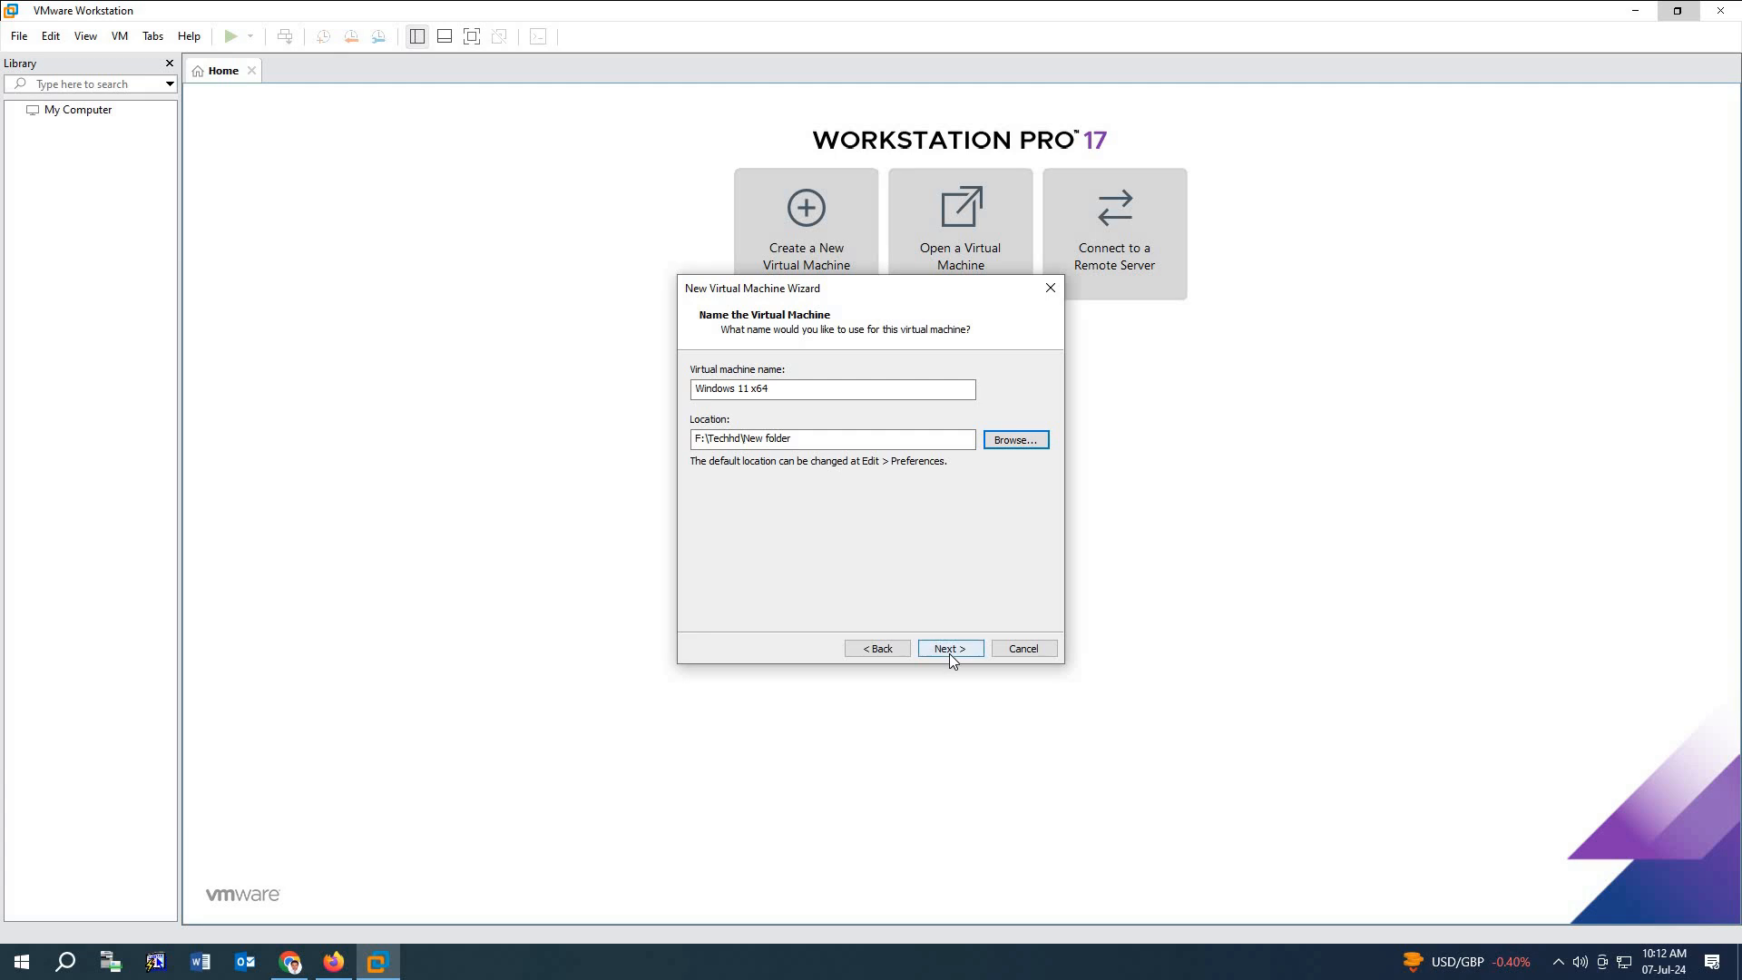
left_click(949, 649)
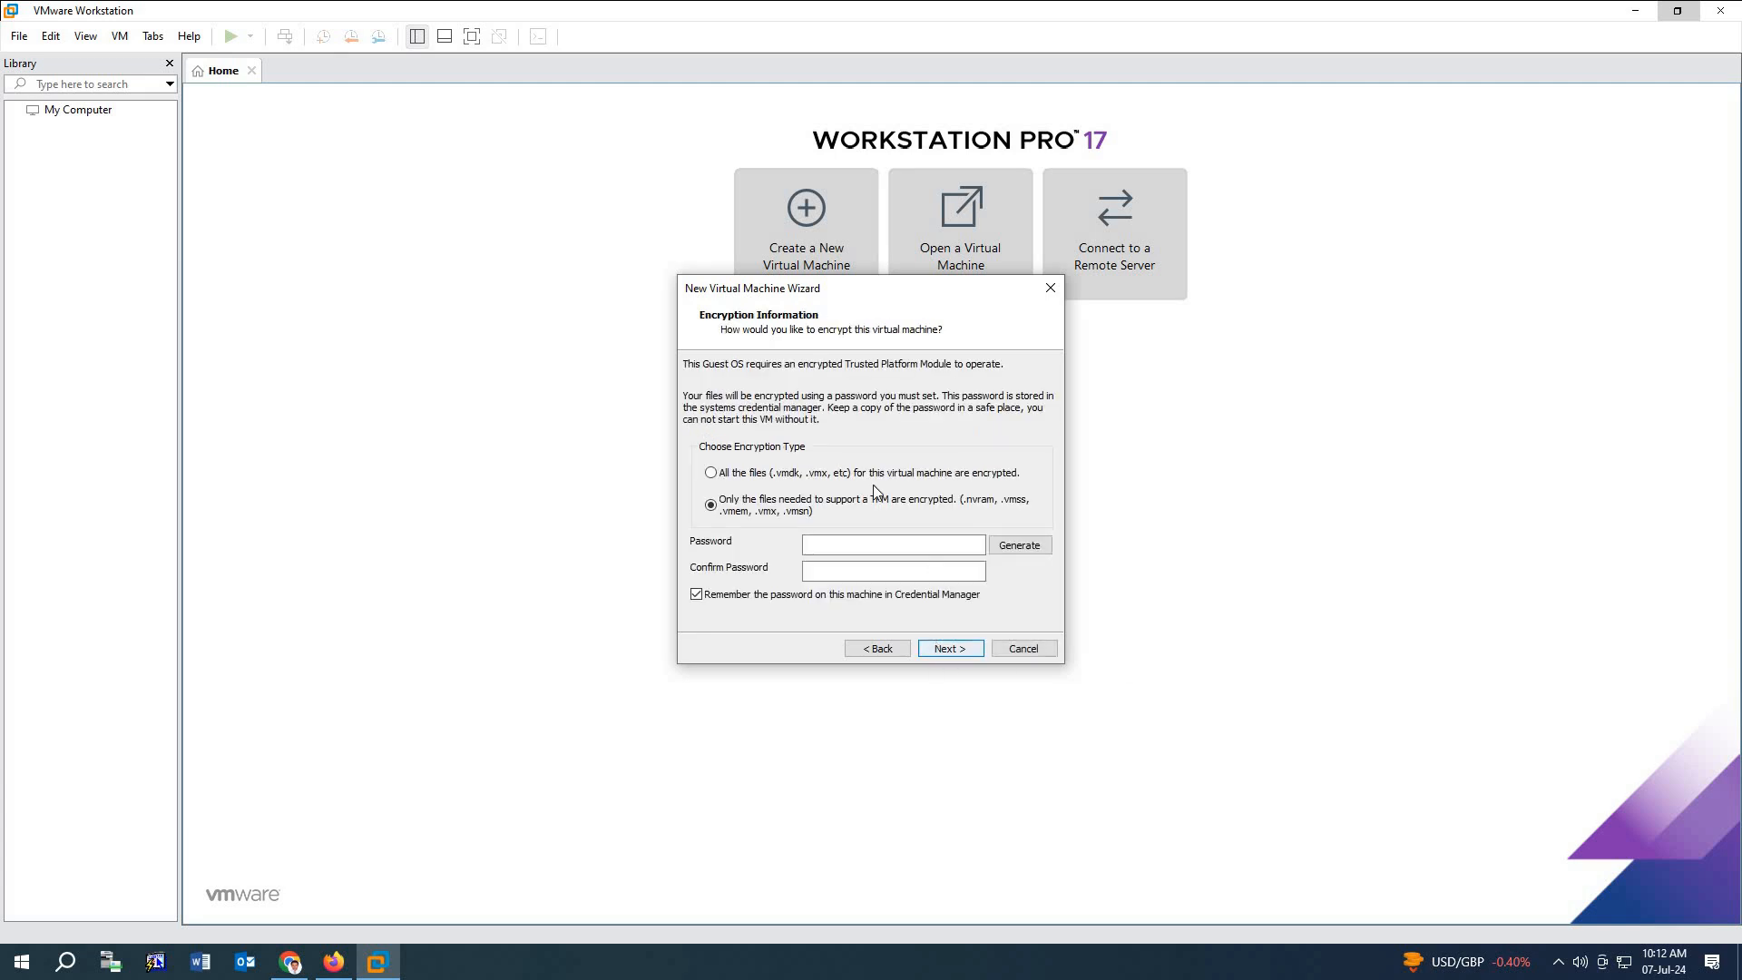
Enter and confirm the encryption password, encrypting only the files needed to support a TPM
left_click(882, 551)
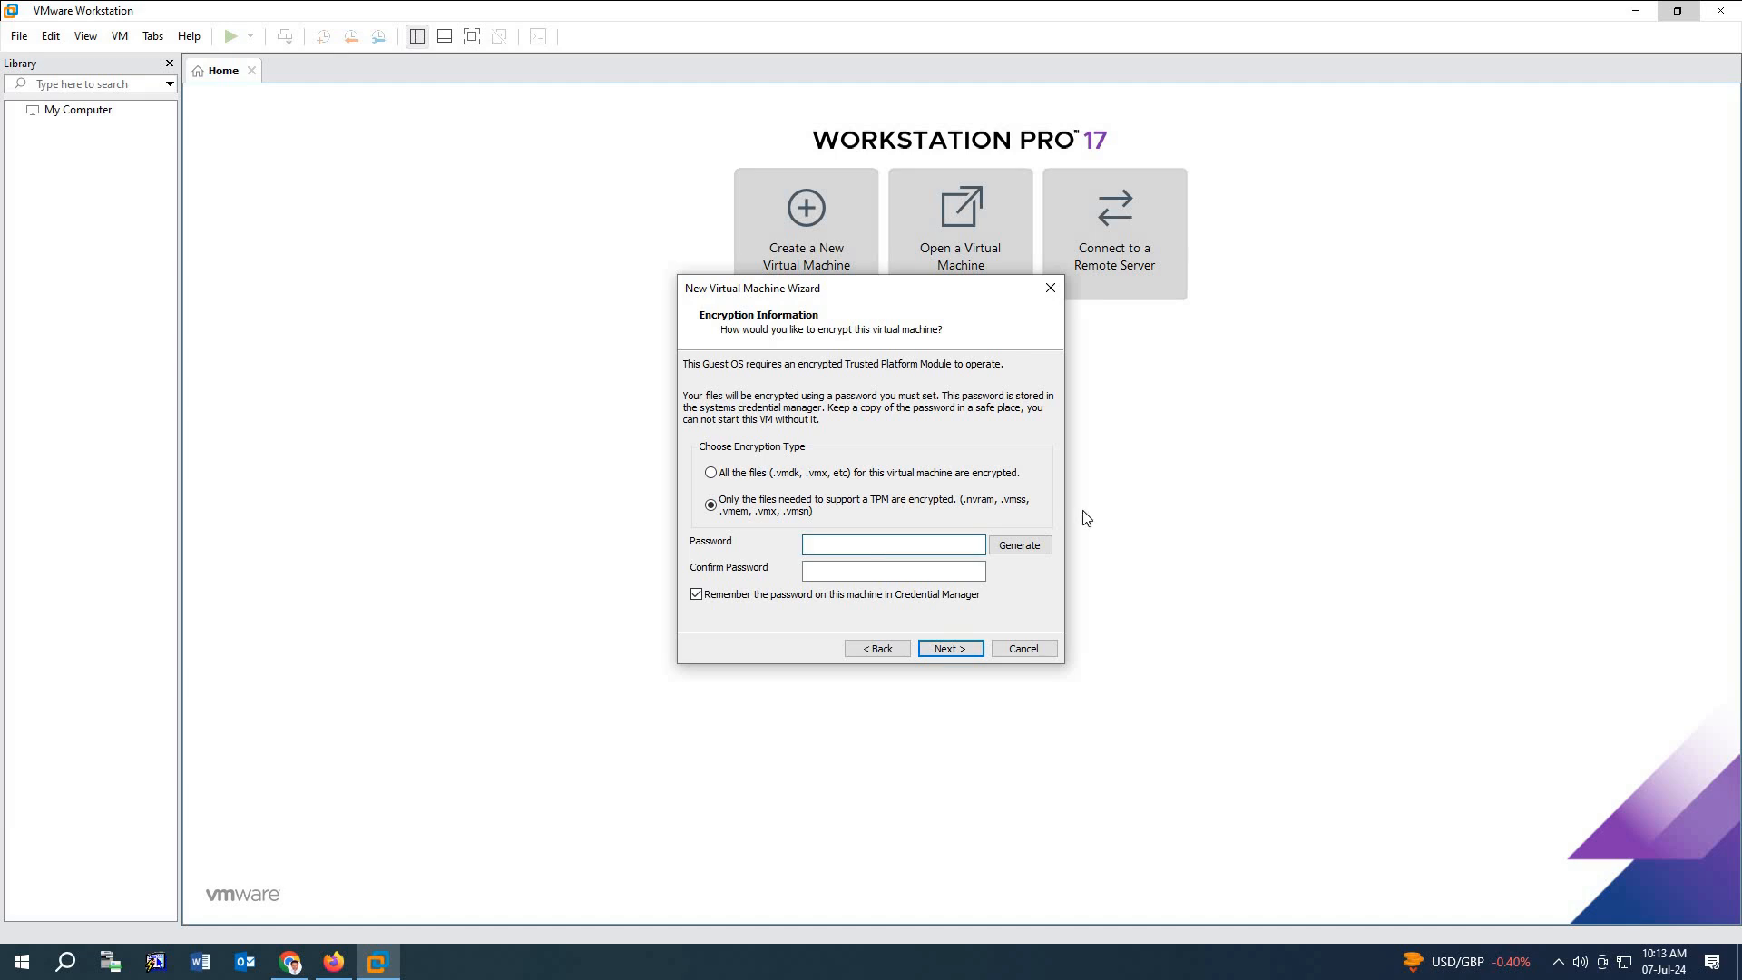
type("********")
key("Tab")
type("********")
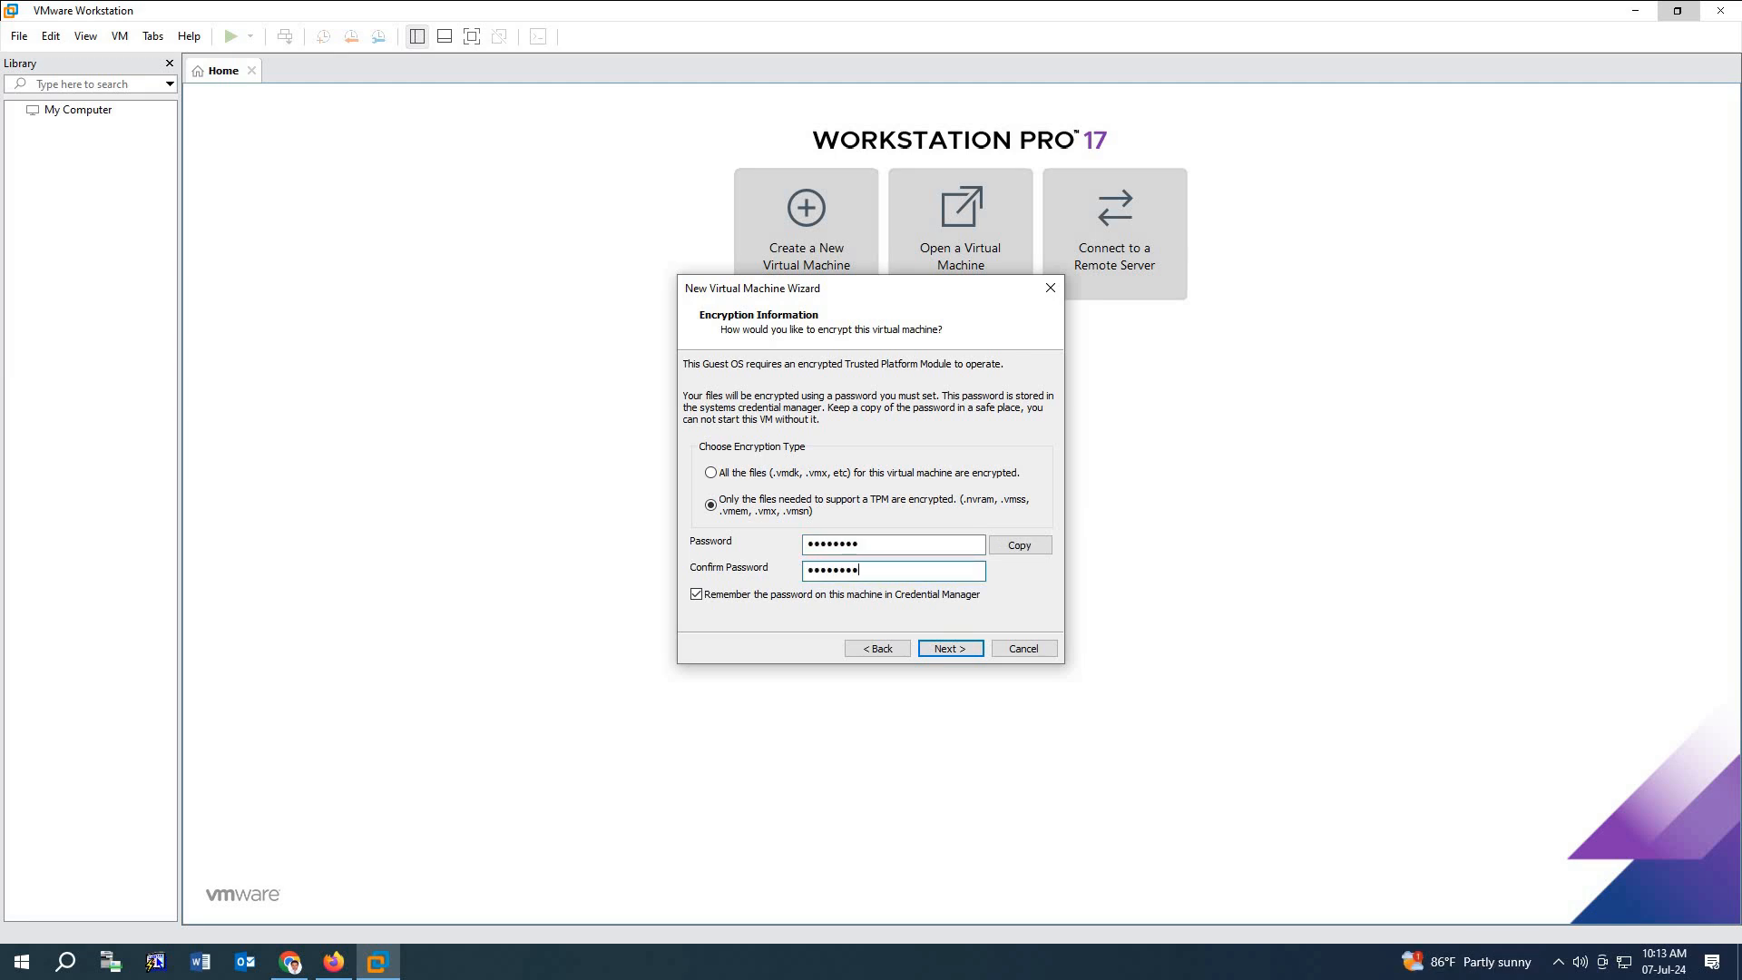
left_click(950, 649)
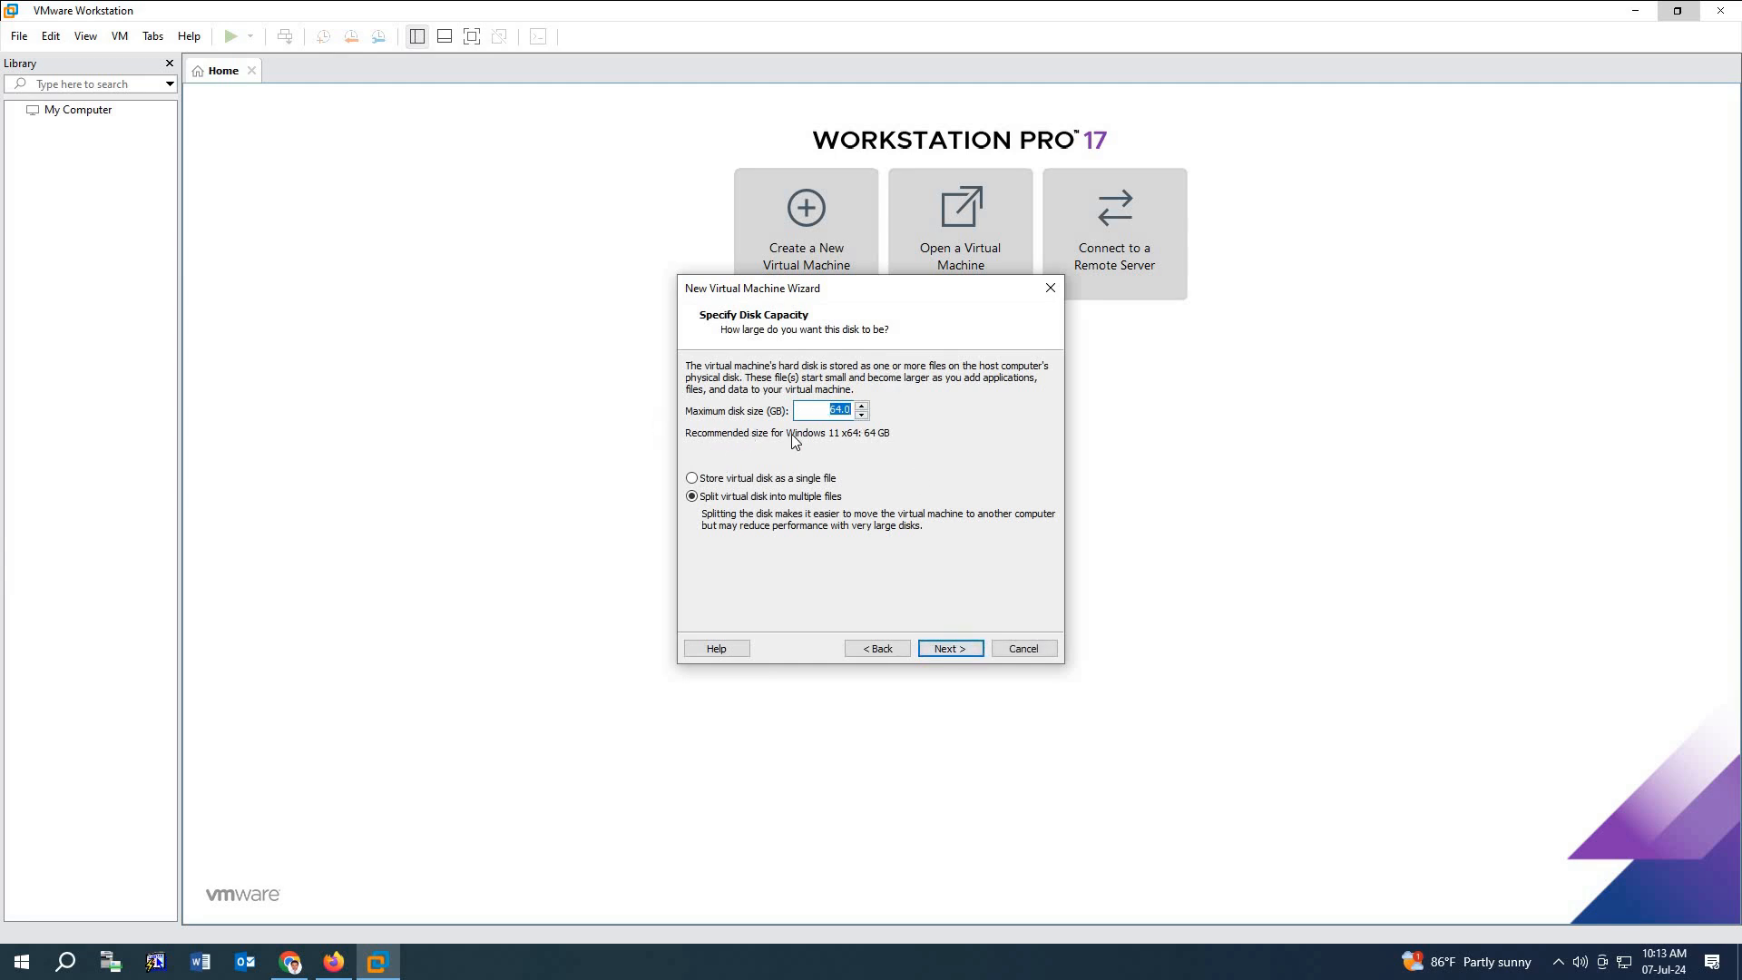
Set the maximum disk size to 70 GB, keeping the virtual disk split into multiple files
left_click(861, 407)
left_click(862, 410)
left_click(862, 410)
left_click(862, 410)
left_click(862, 410)
left_click(951, 649)
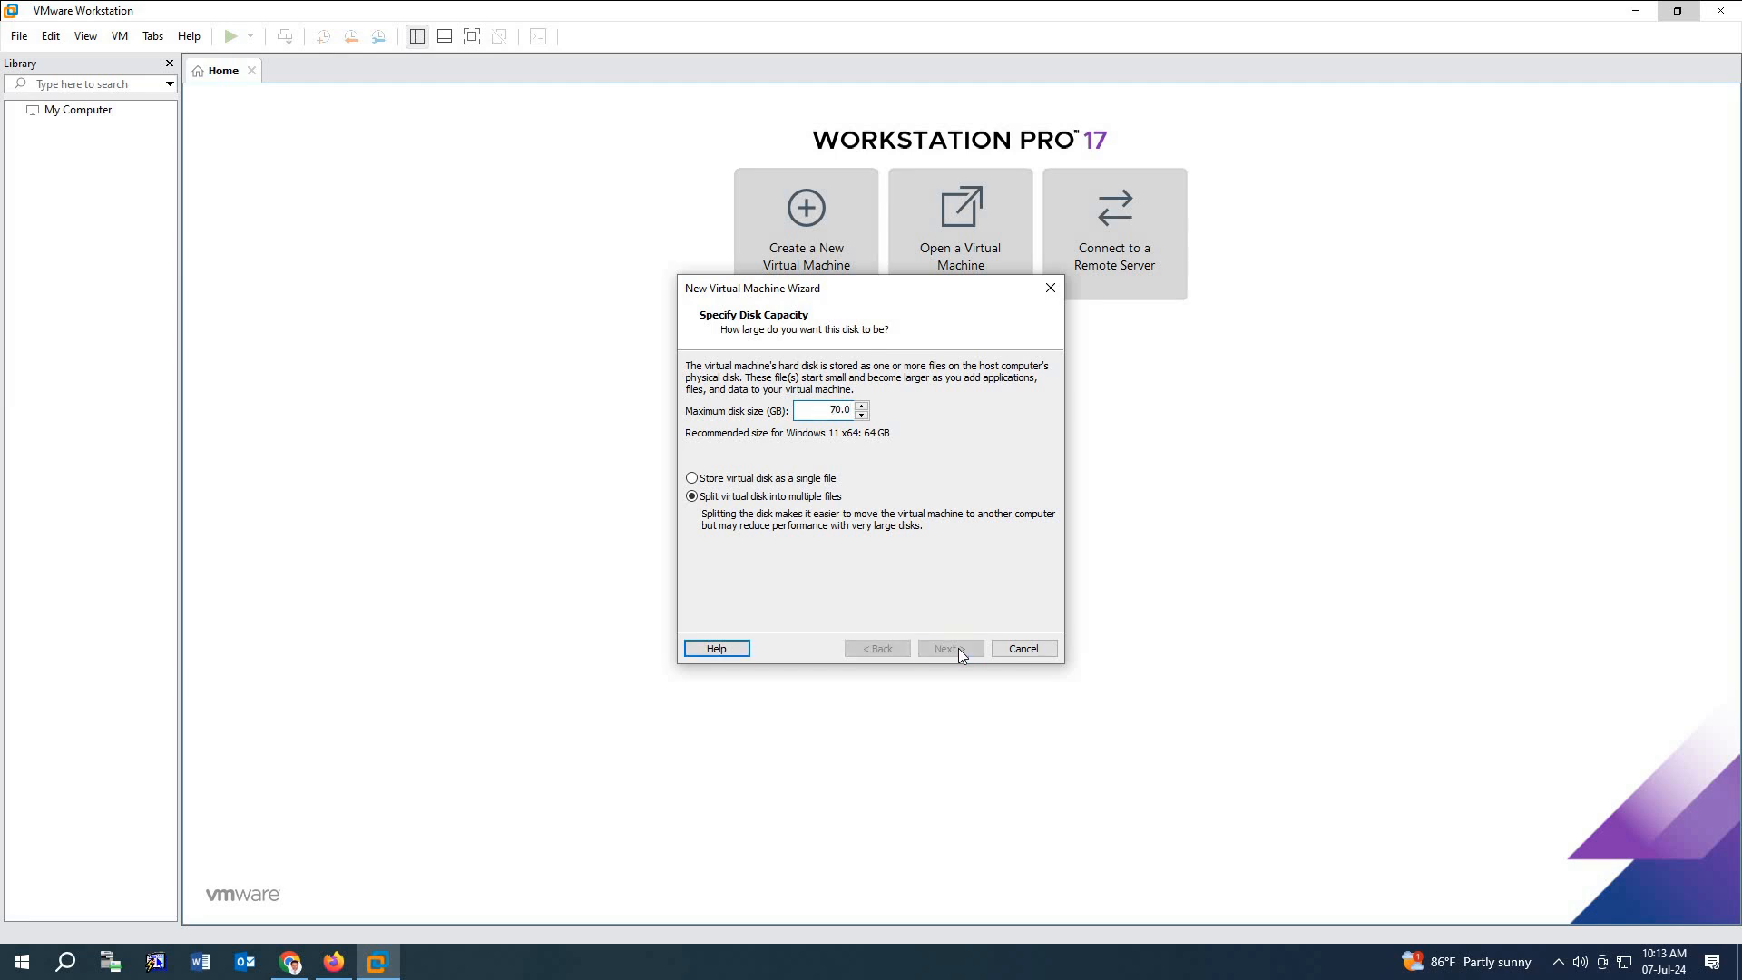
Customize the virtual machine's hardware to use 2 processors with 2 cores per processor
left_click(804, 548)
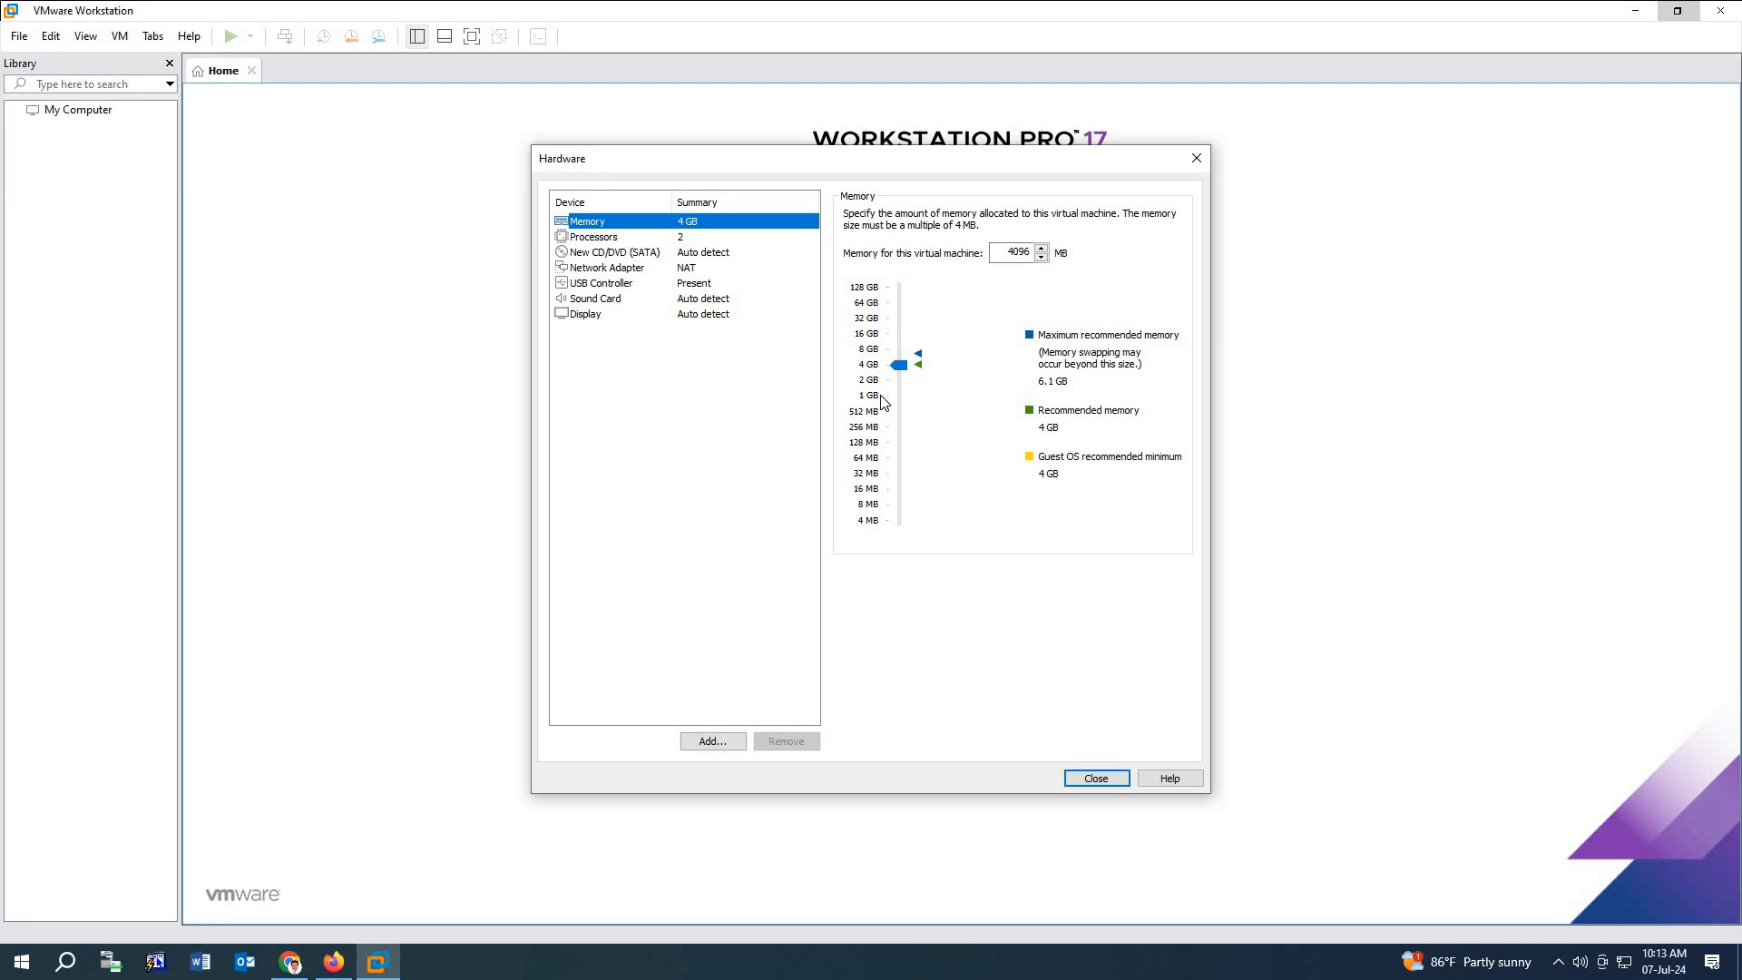
left_click(599, 238)
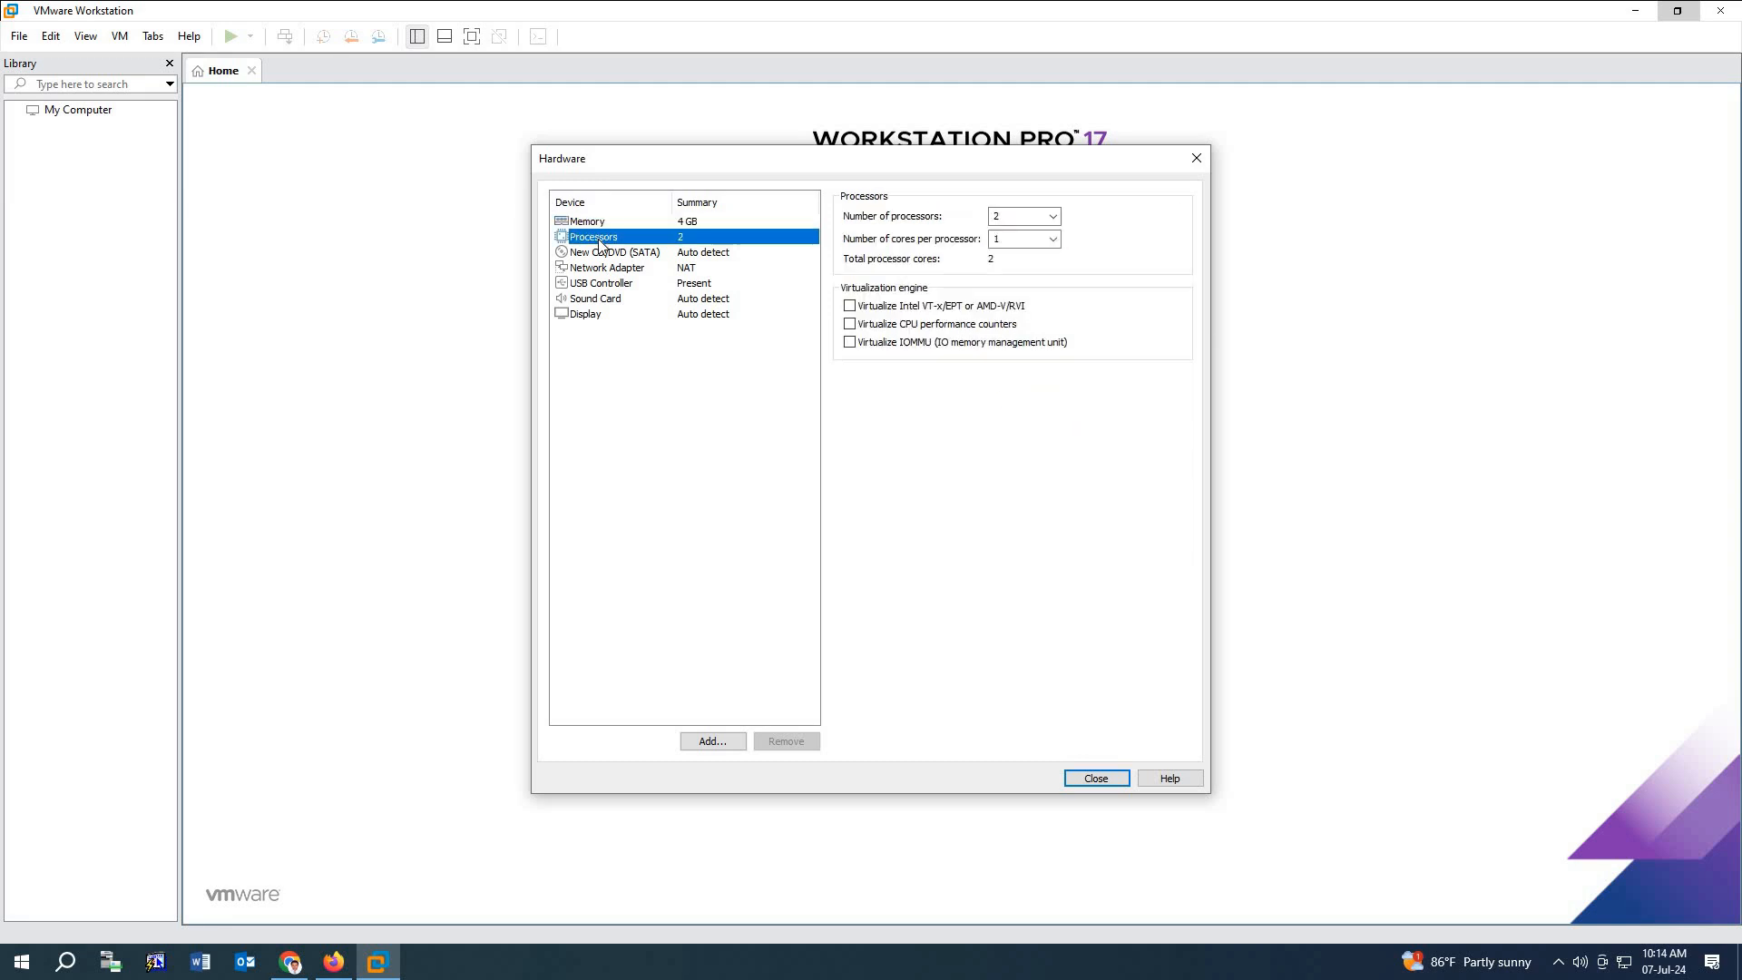
left_click(1052, 216)
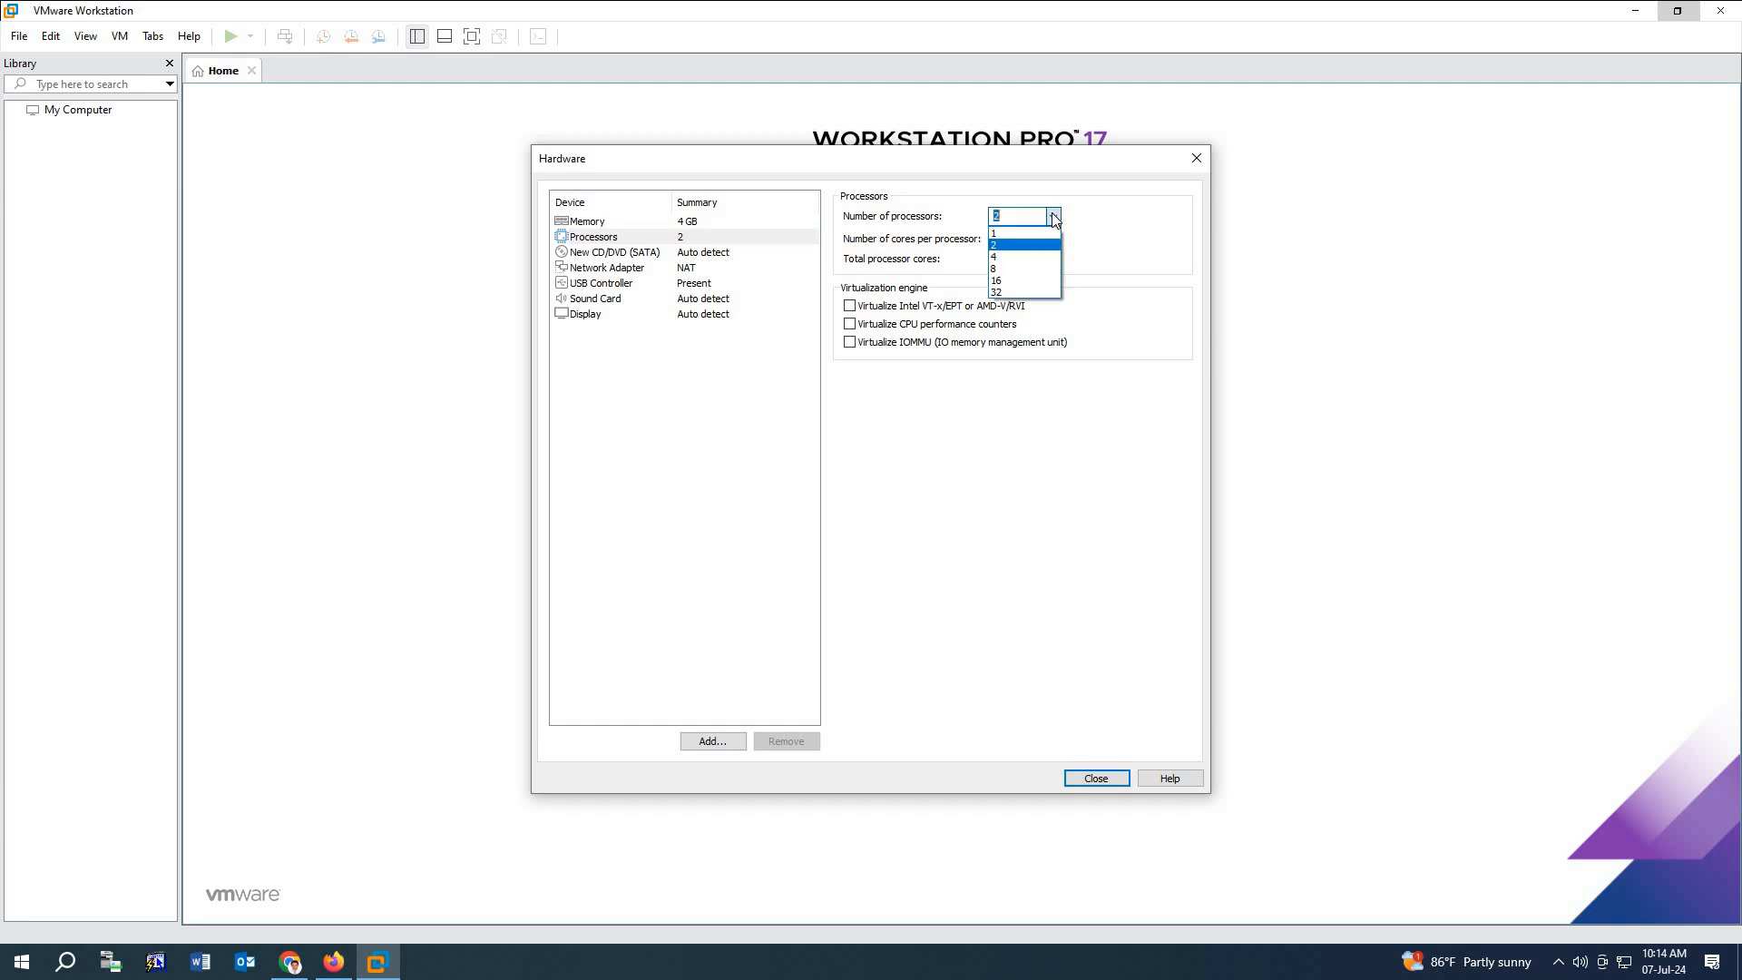
left_click(1053, 214)
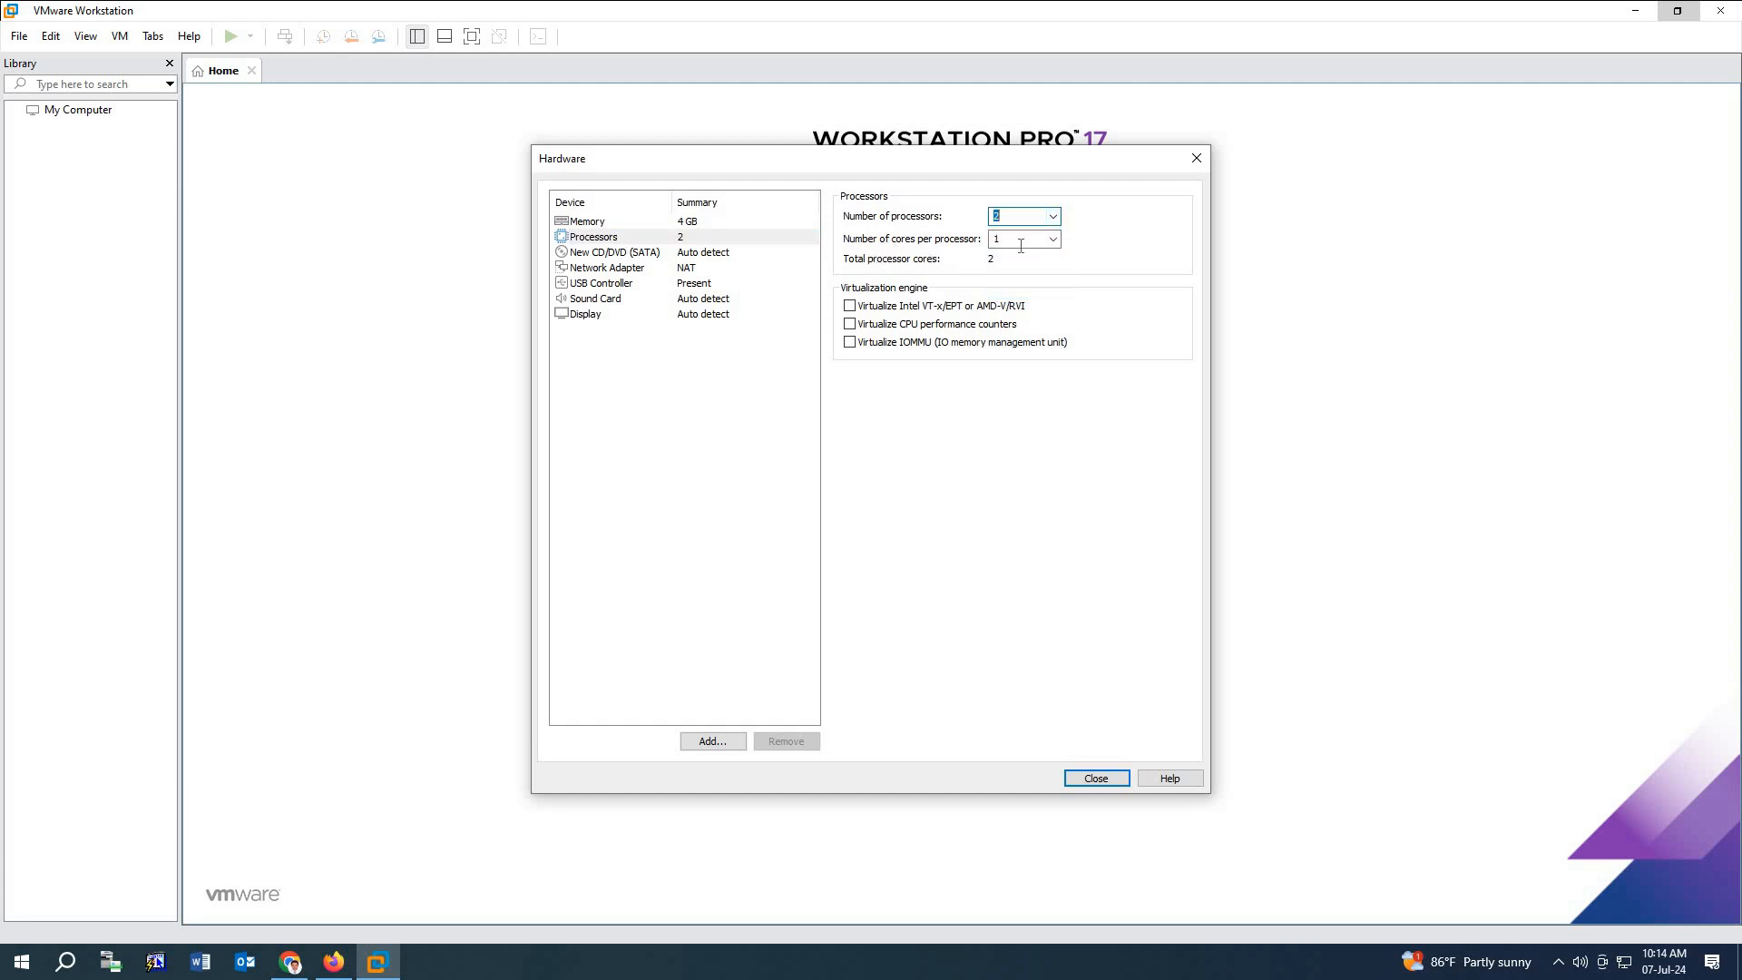
left_click(1053, 240)
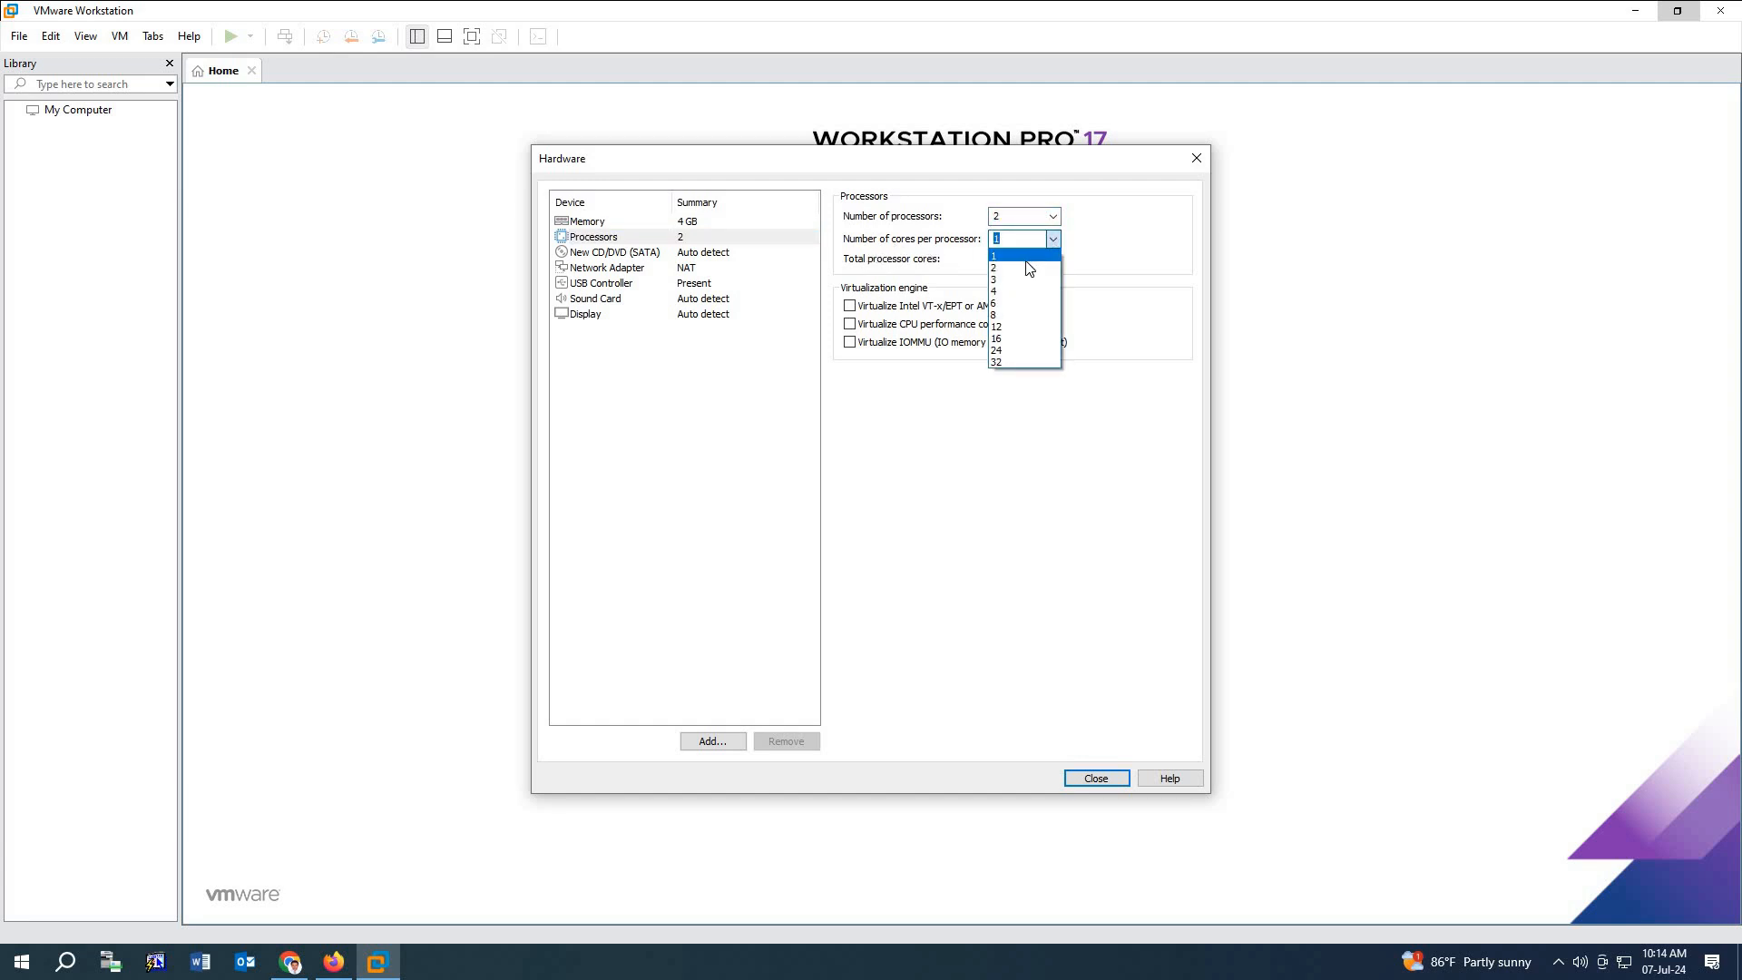
left_click(1030, 271)
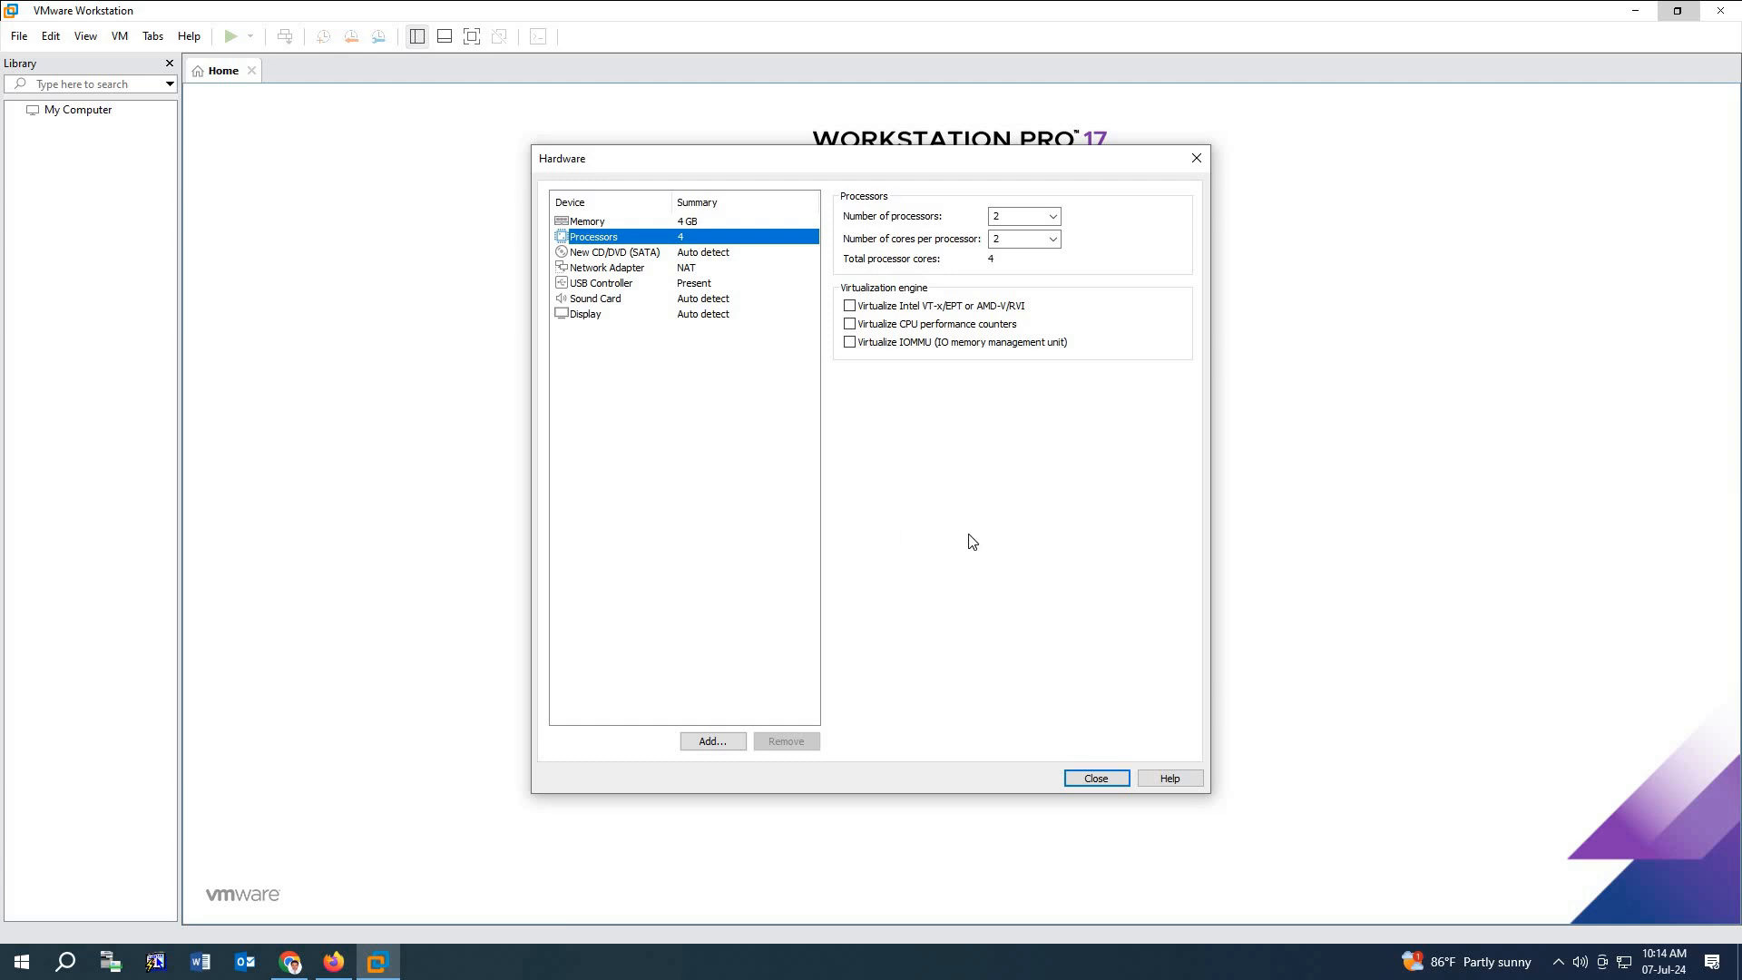
Review the memory allocation, close the hardware customization and finish creating the virtual machine
left_click(579, 225)
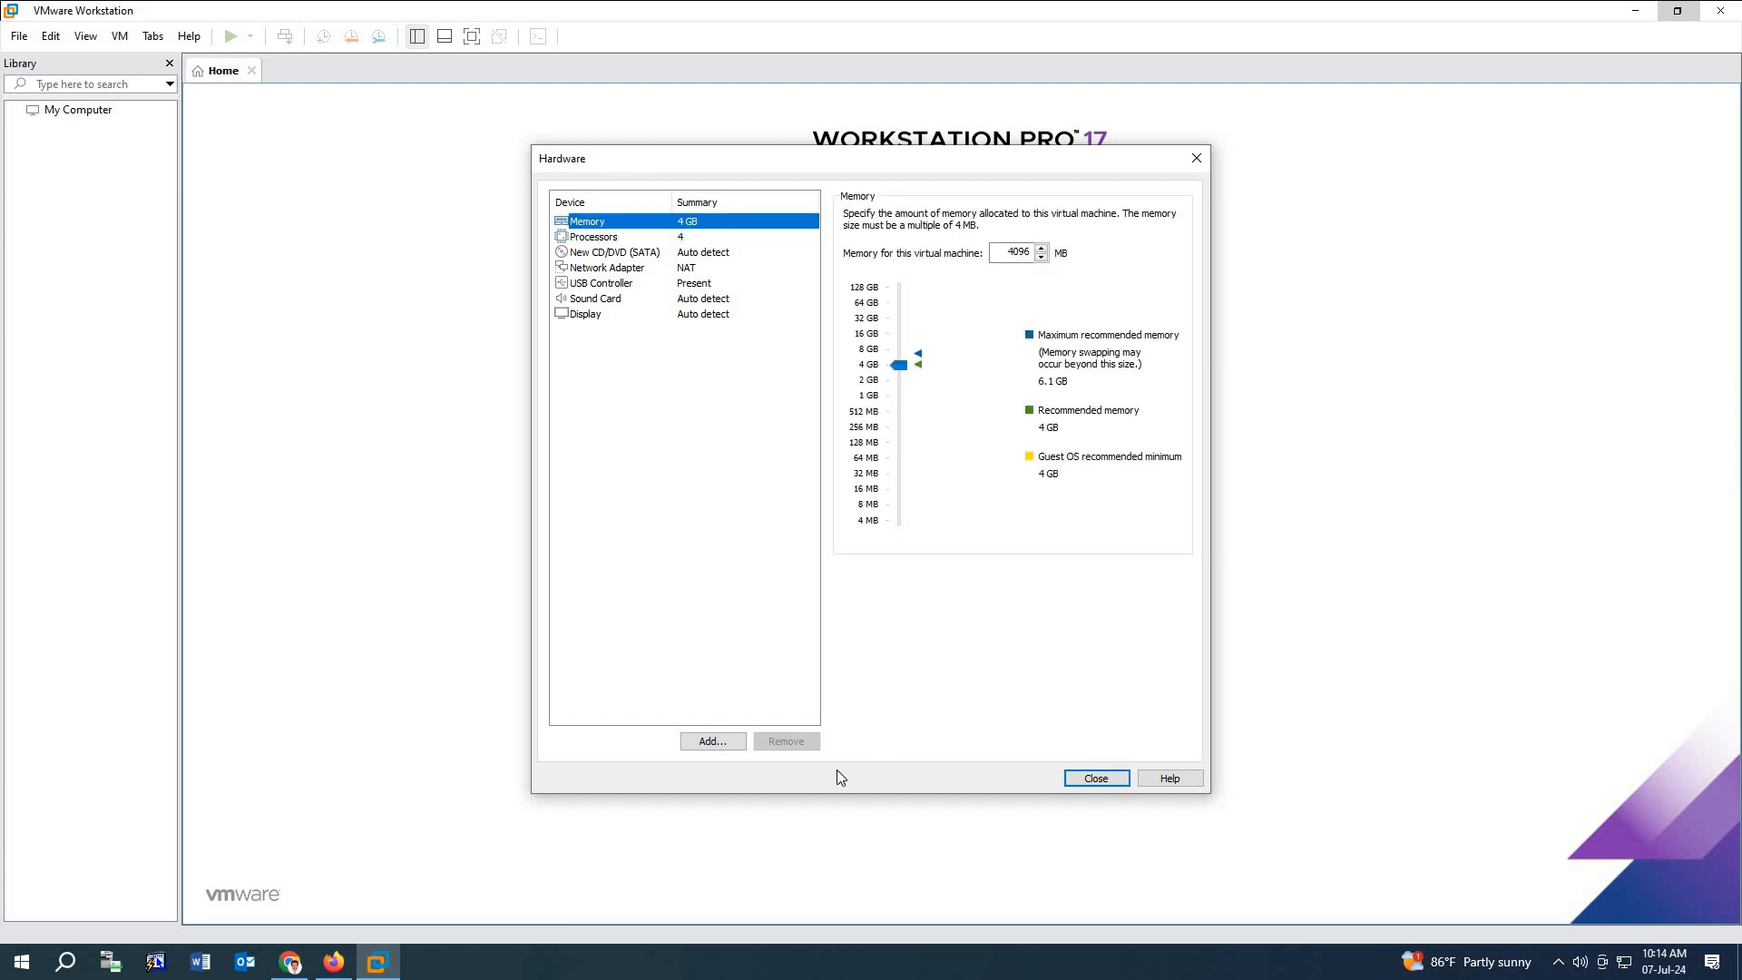
left_click(1093, 779)
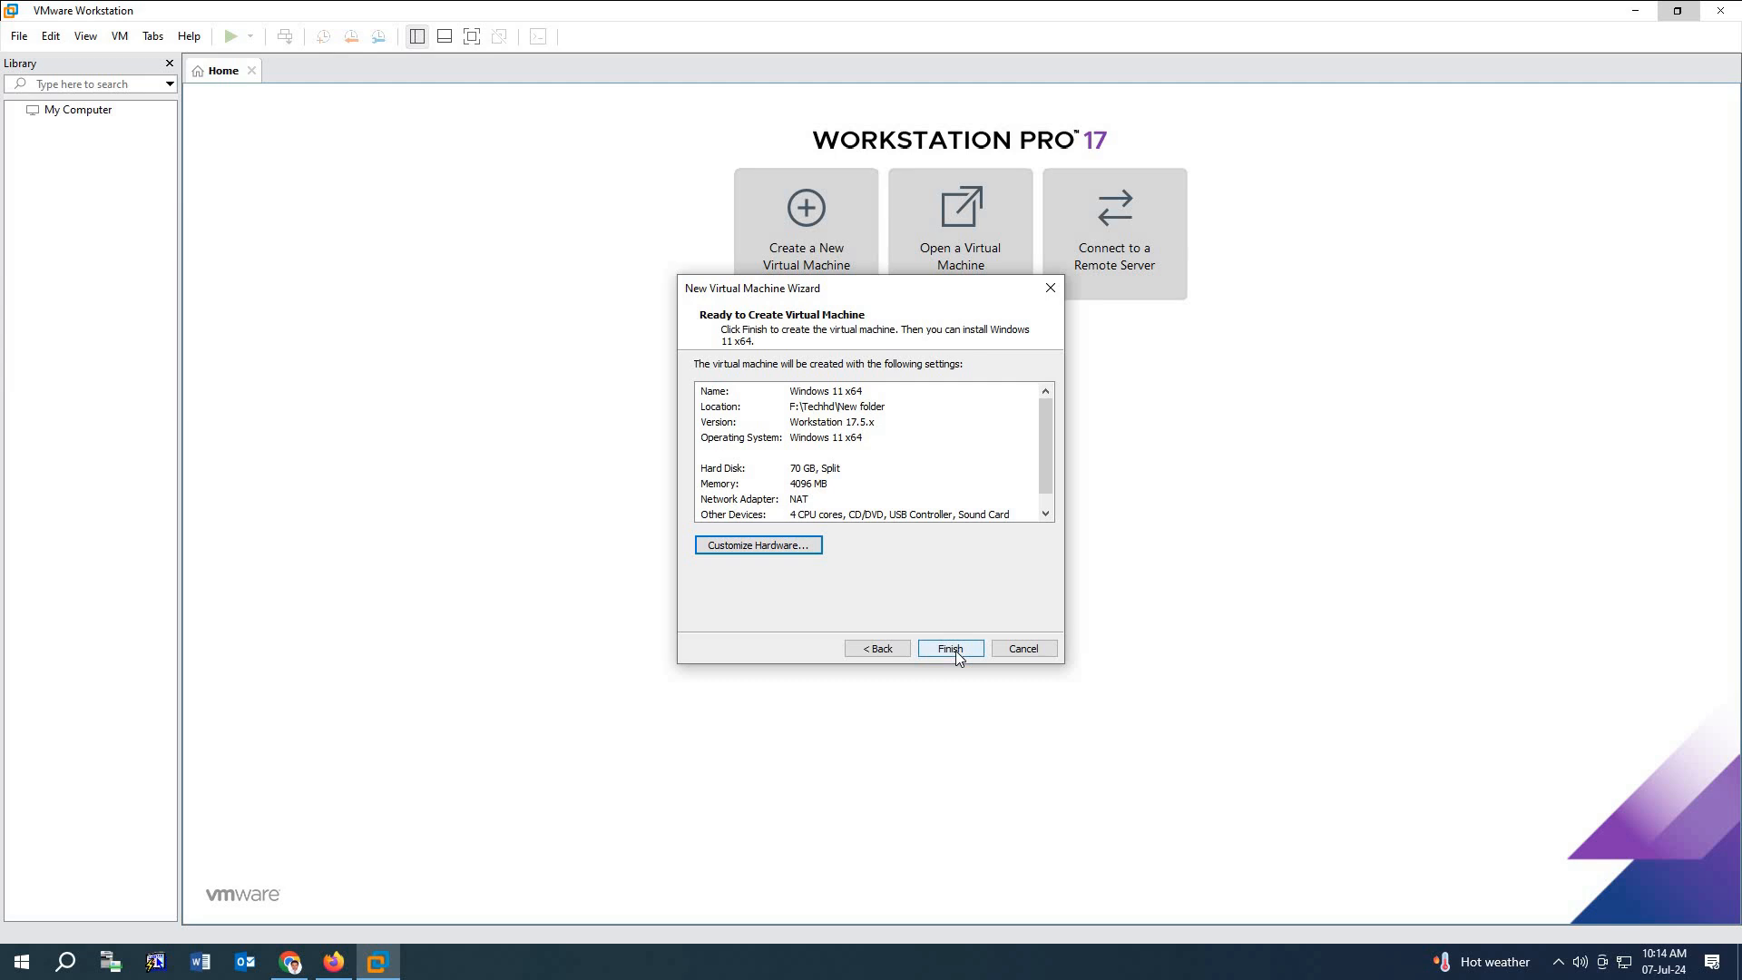
left_click(952, 648)
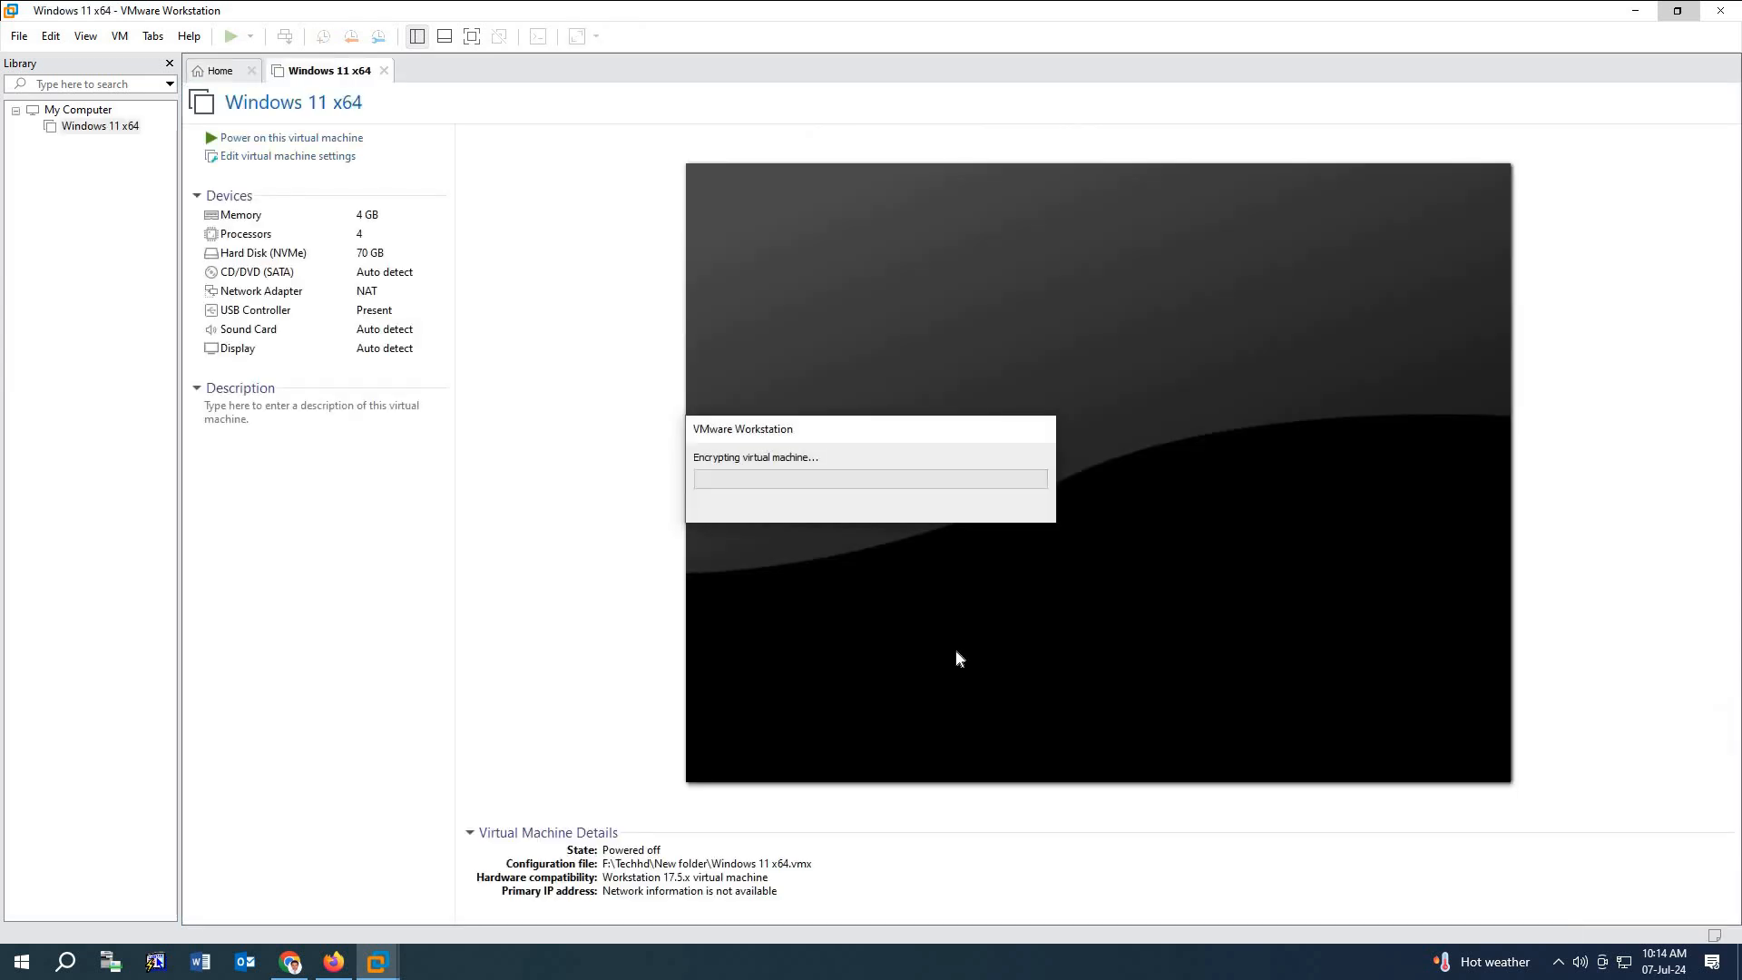
Attach the ISO image E:\Windows\Win11_22H2_English_x64v2(1).iso to the virtual machine's CD/DVD drive and save the settings
left_click(292, 158)
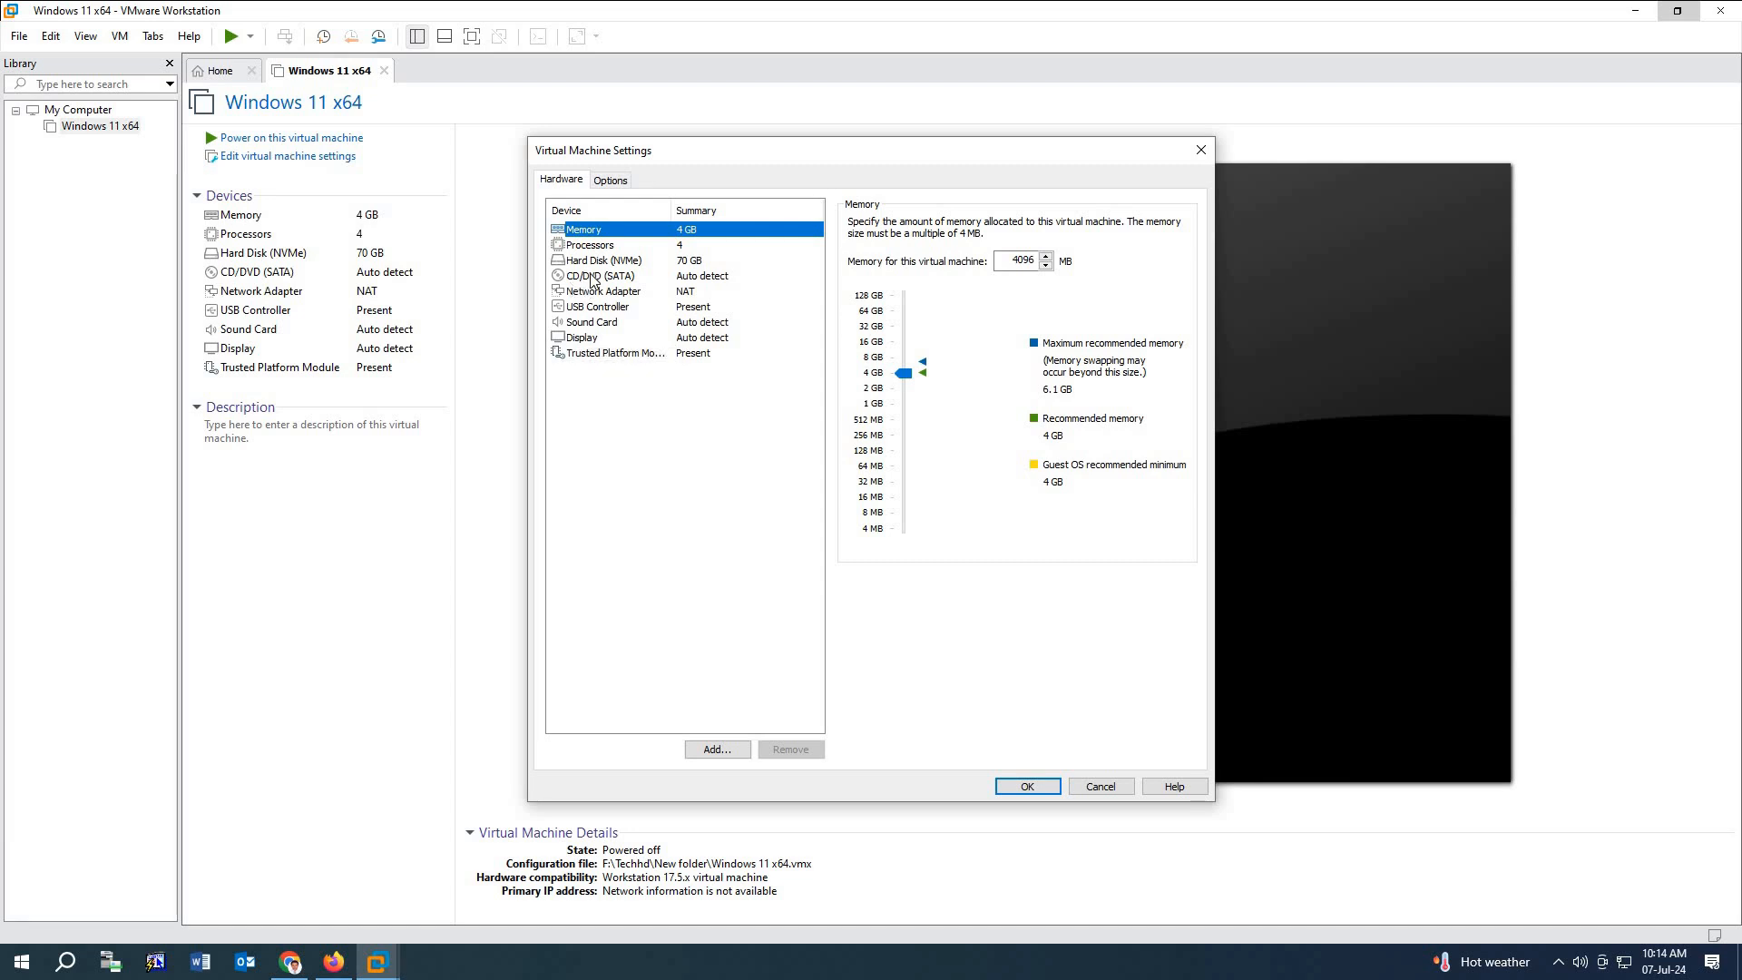
left_click(591, 277)
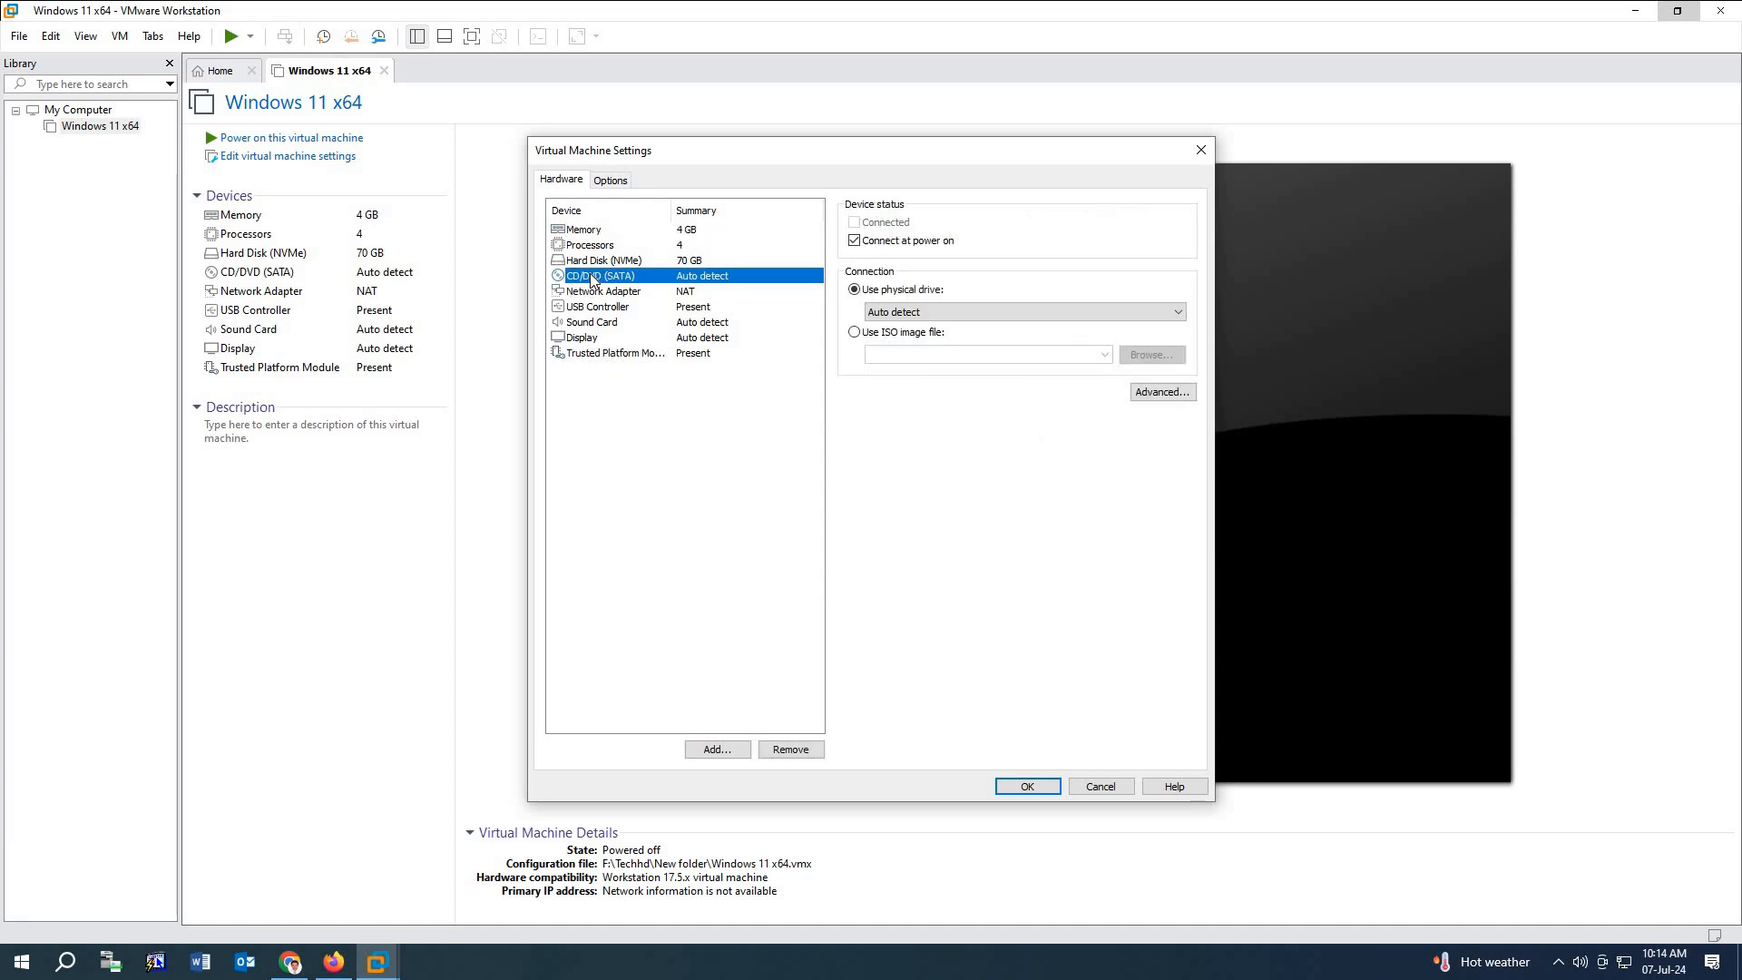
left_click(855, 333)
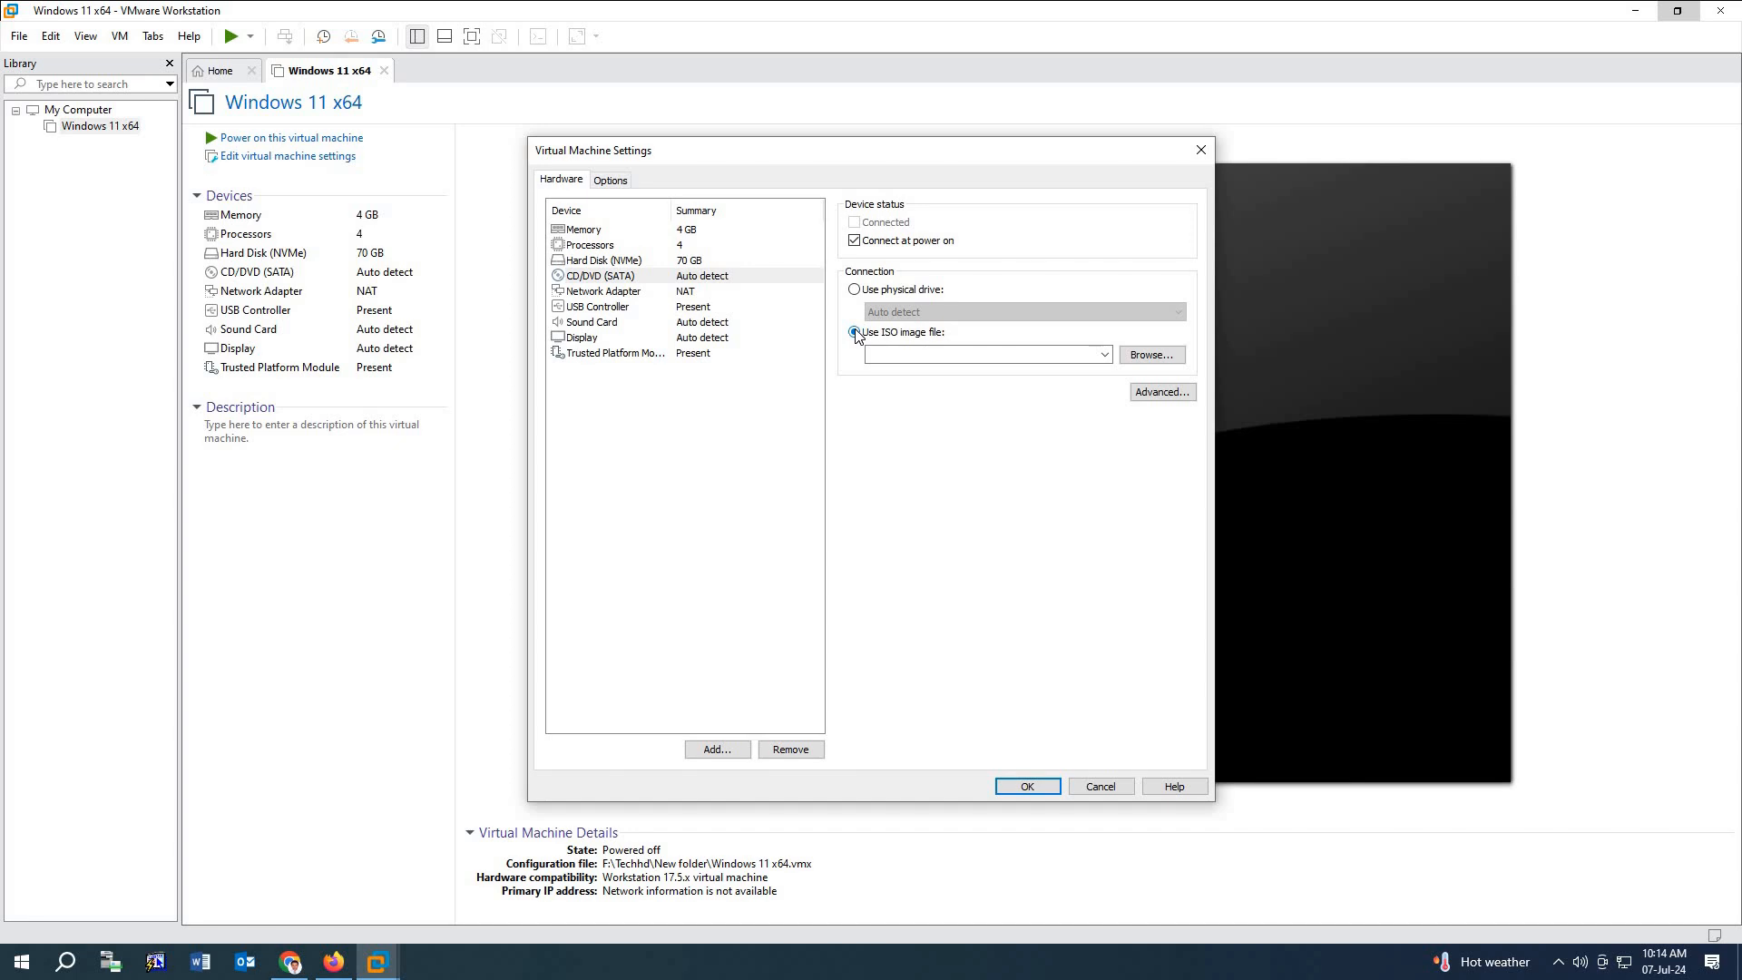
left_click(1150, 355)
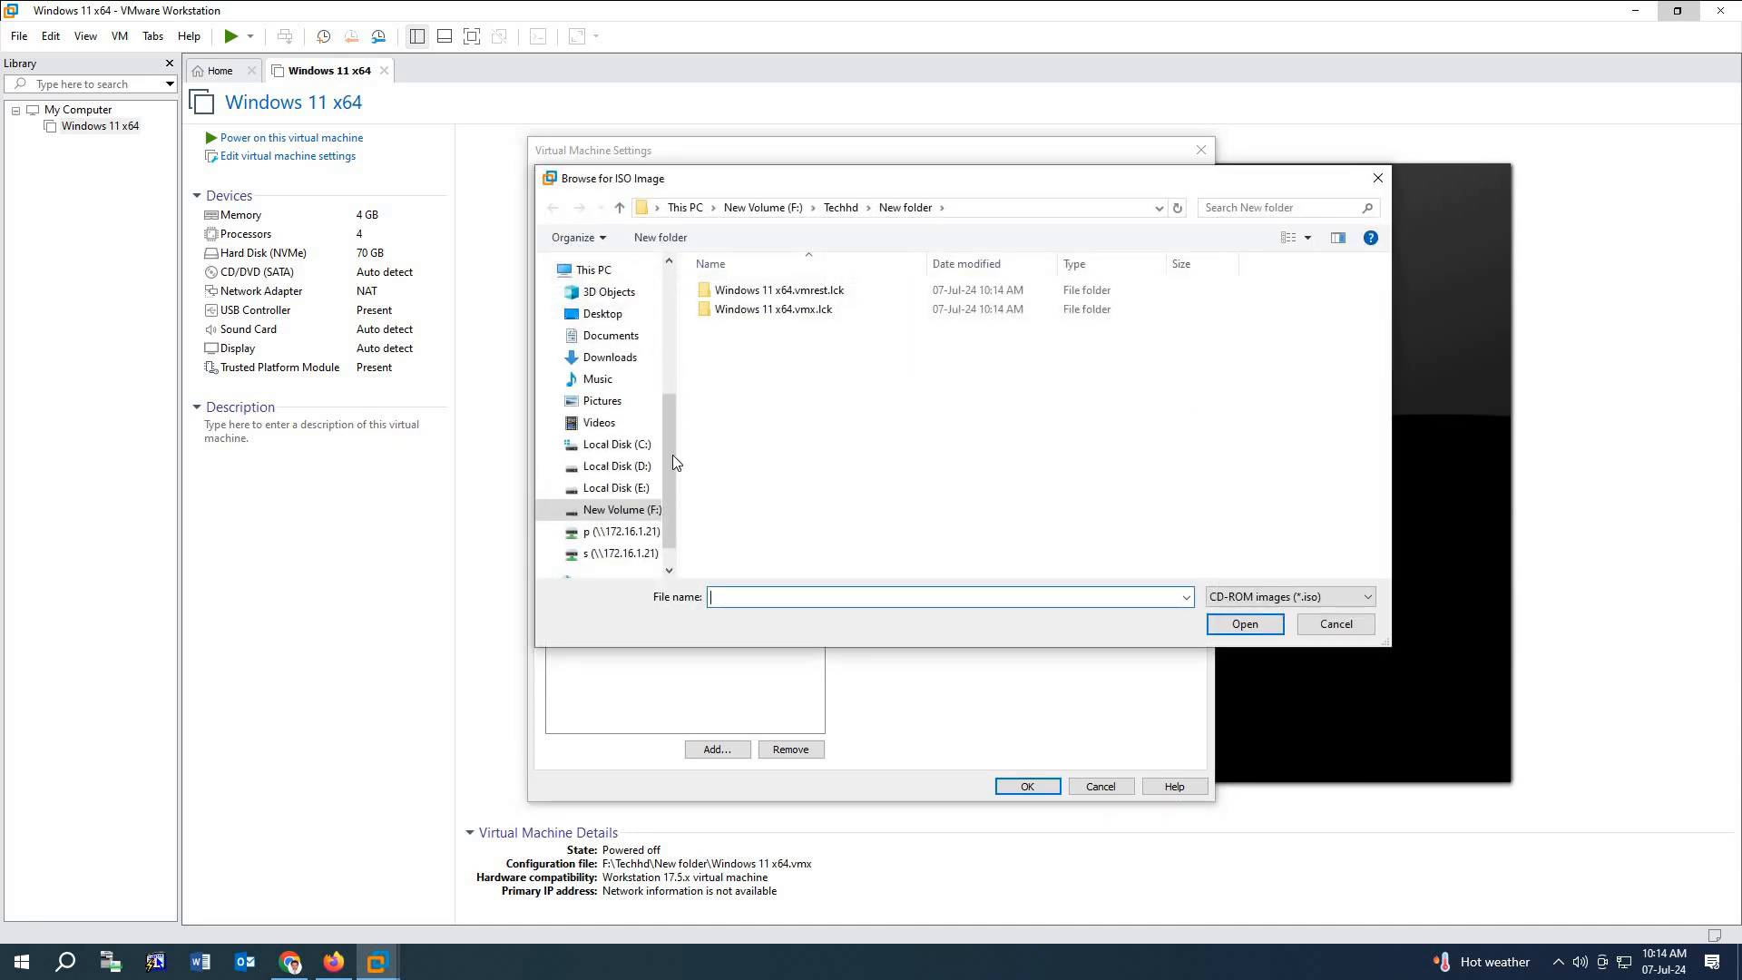
left_click(624, 511)
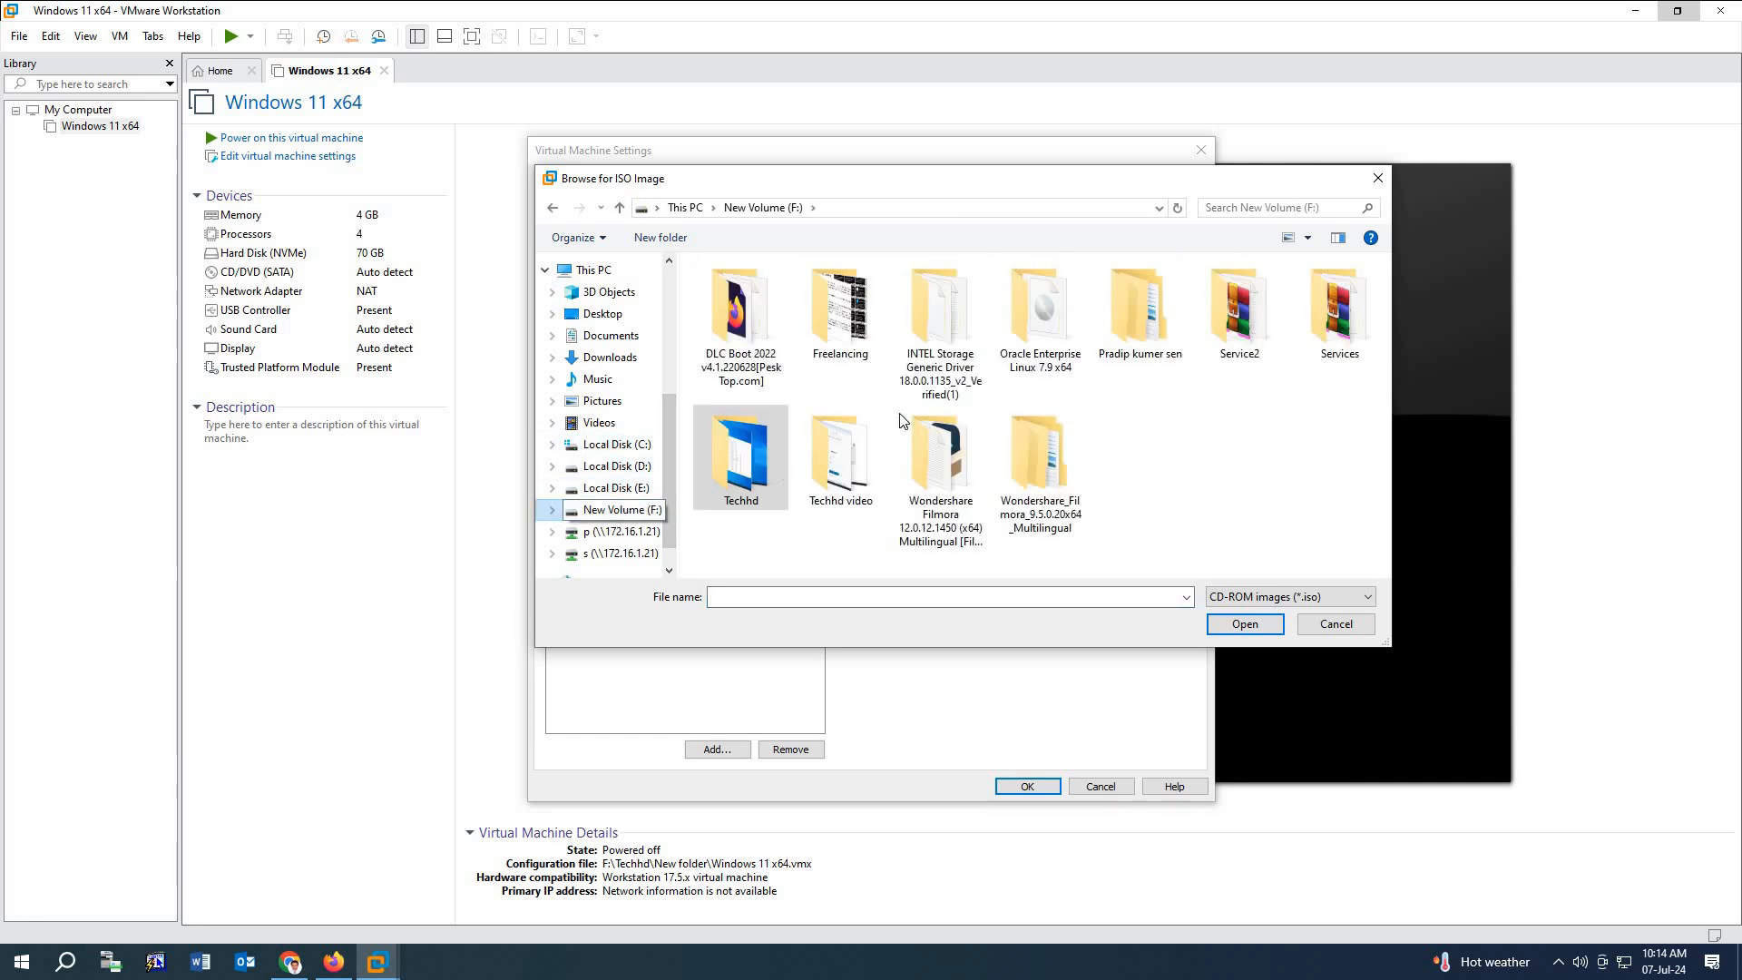
left_click(618, 491)
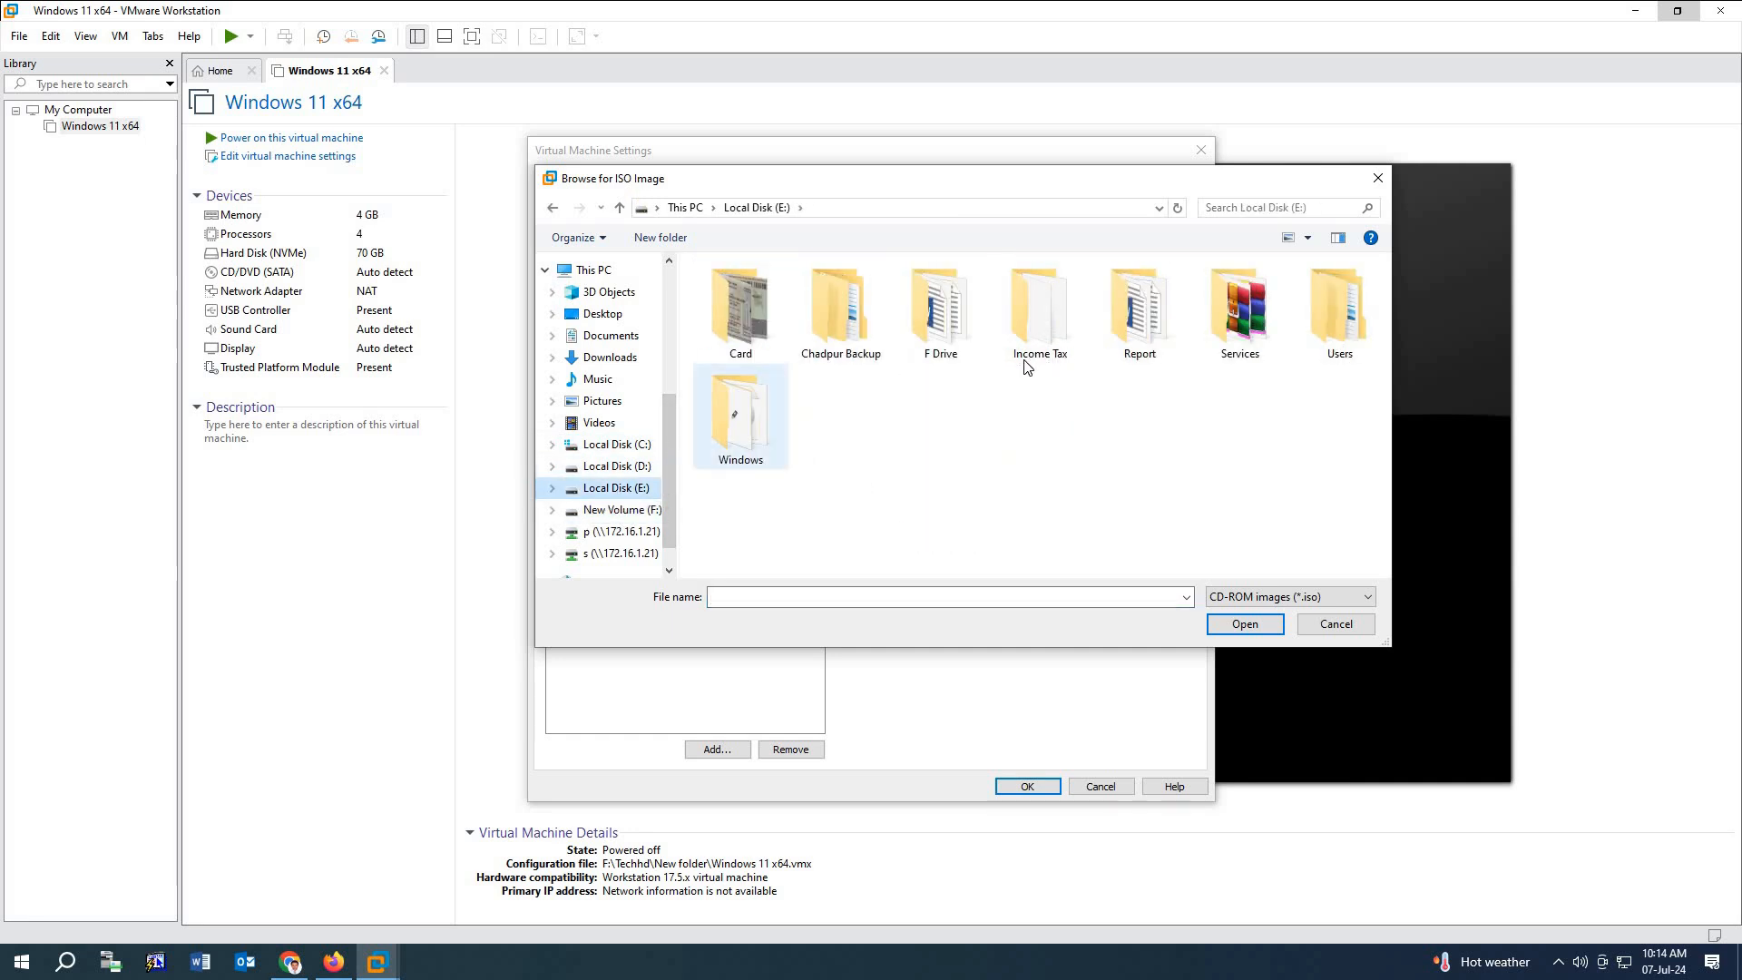
double_click(740, 426)
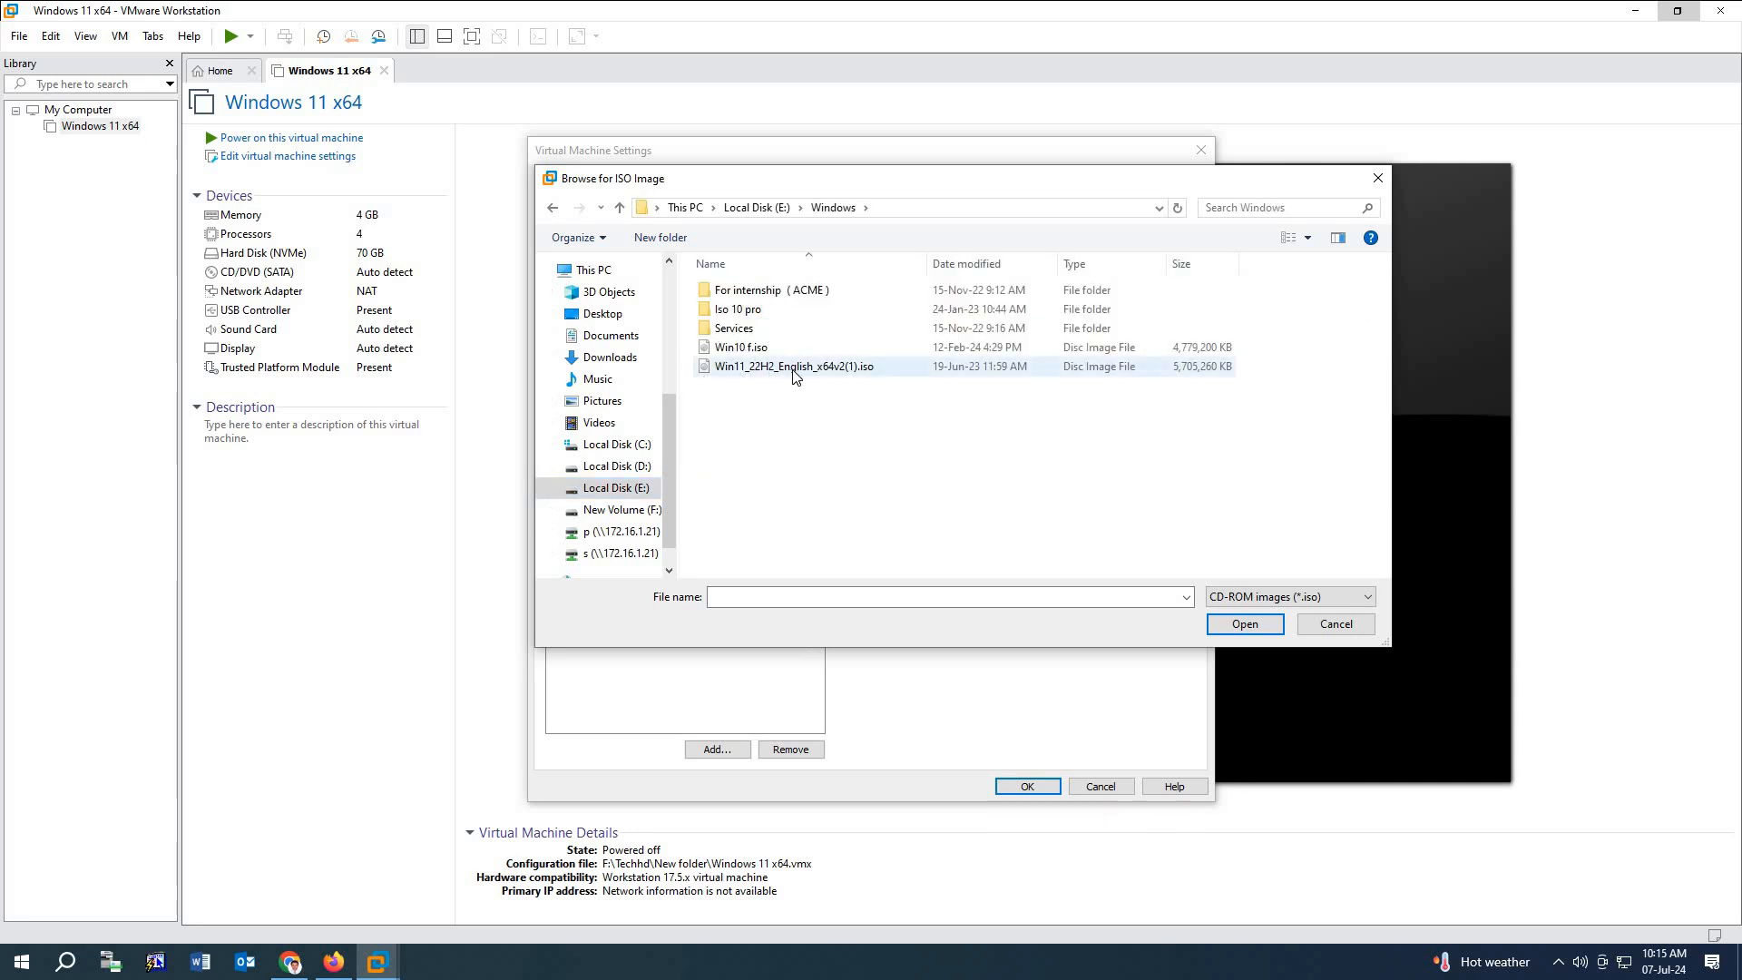
double_click(839, 369)
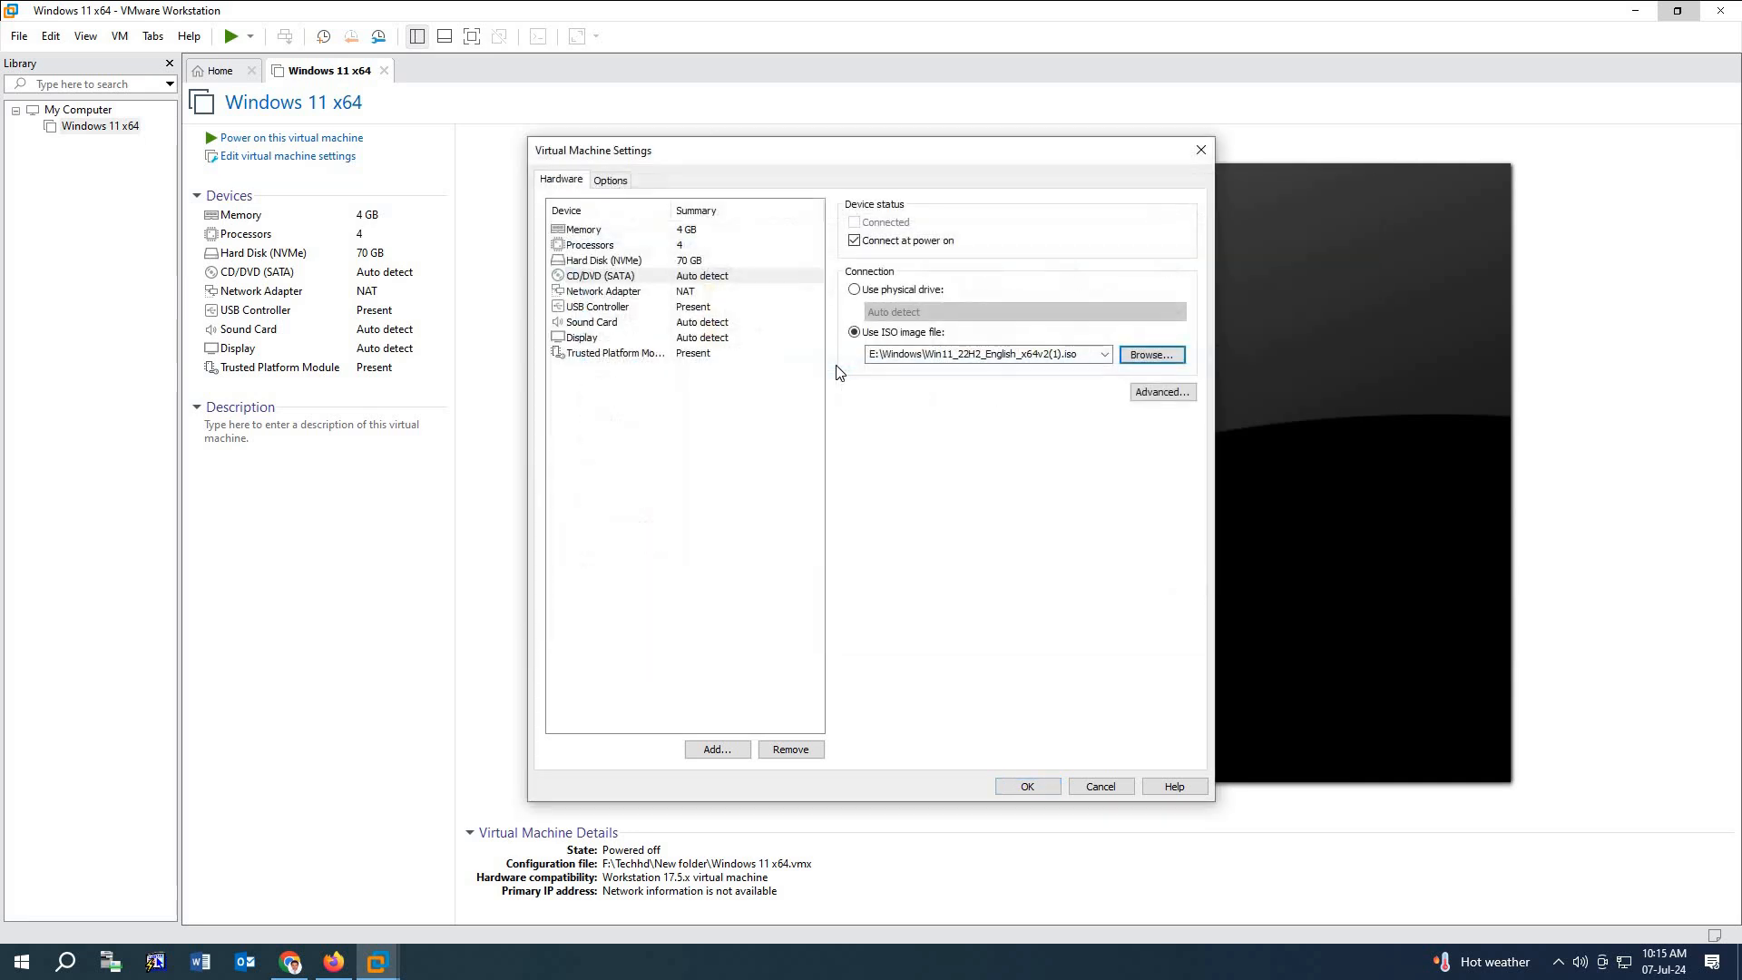
left_click(1047, 788)
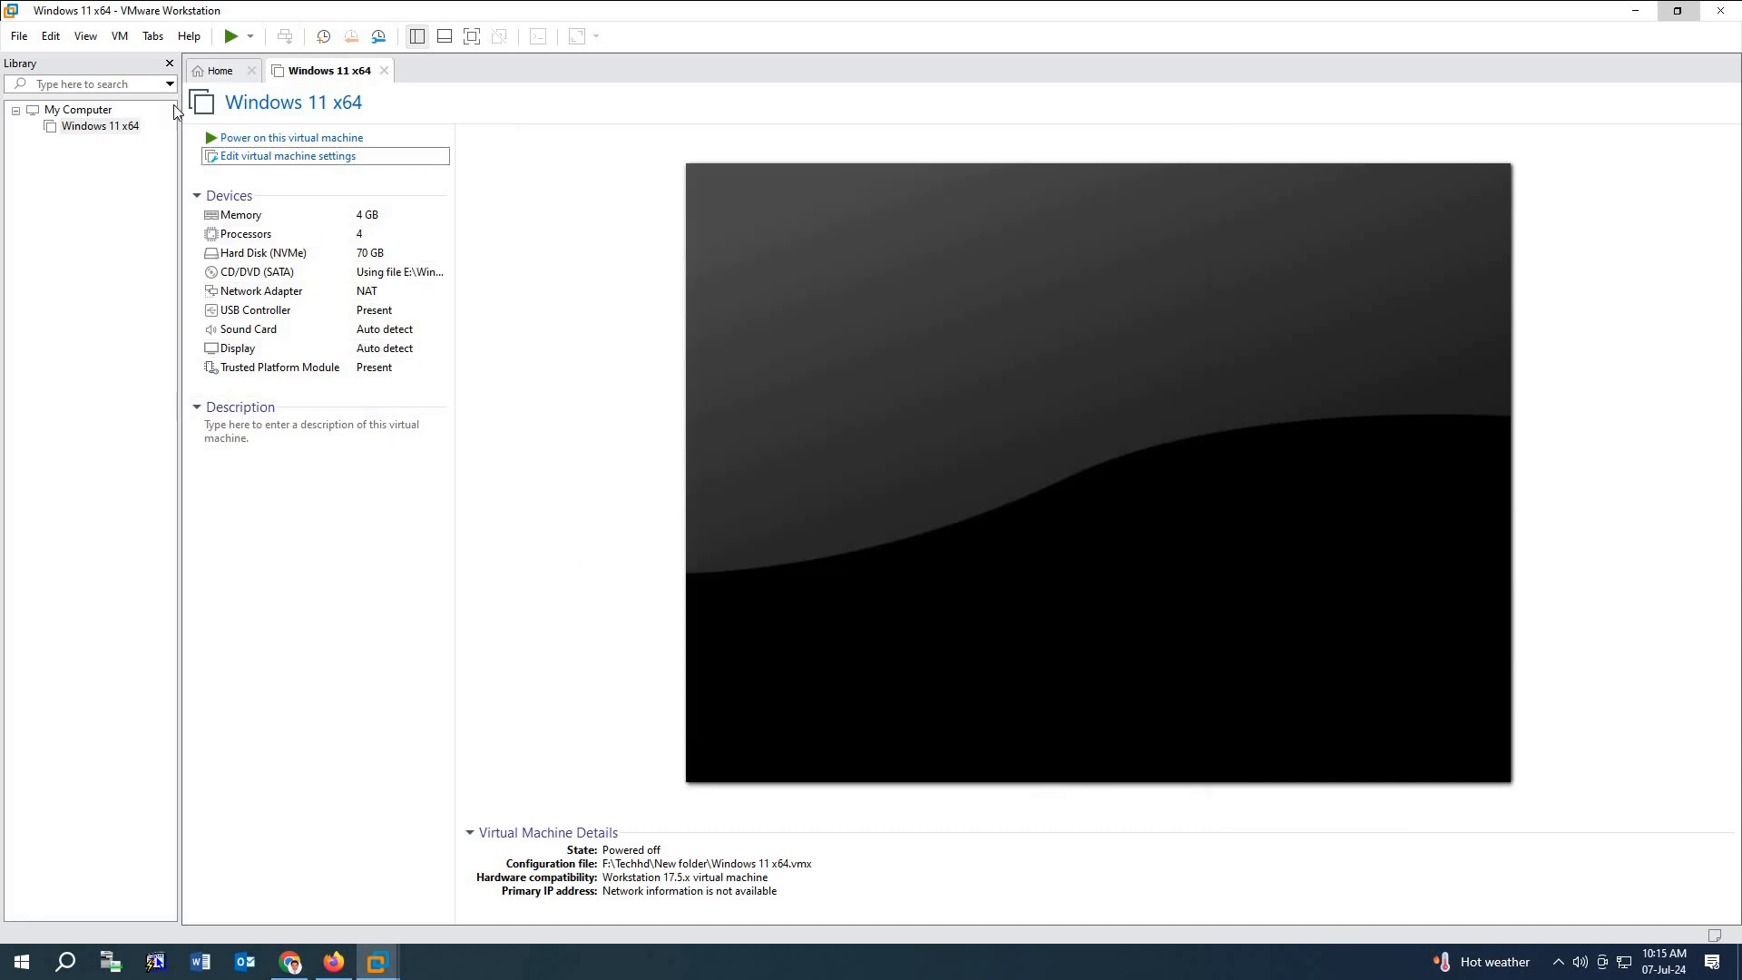
Power on the virtual machine, boot from the ISO and start the Windows installation with English (United States) and US keyboard defaults
left_click(309, 140)
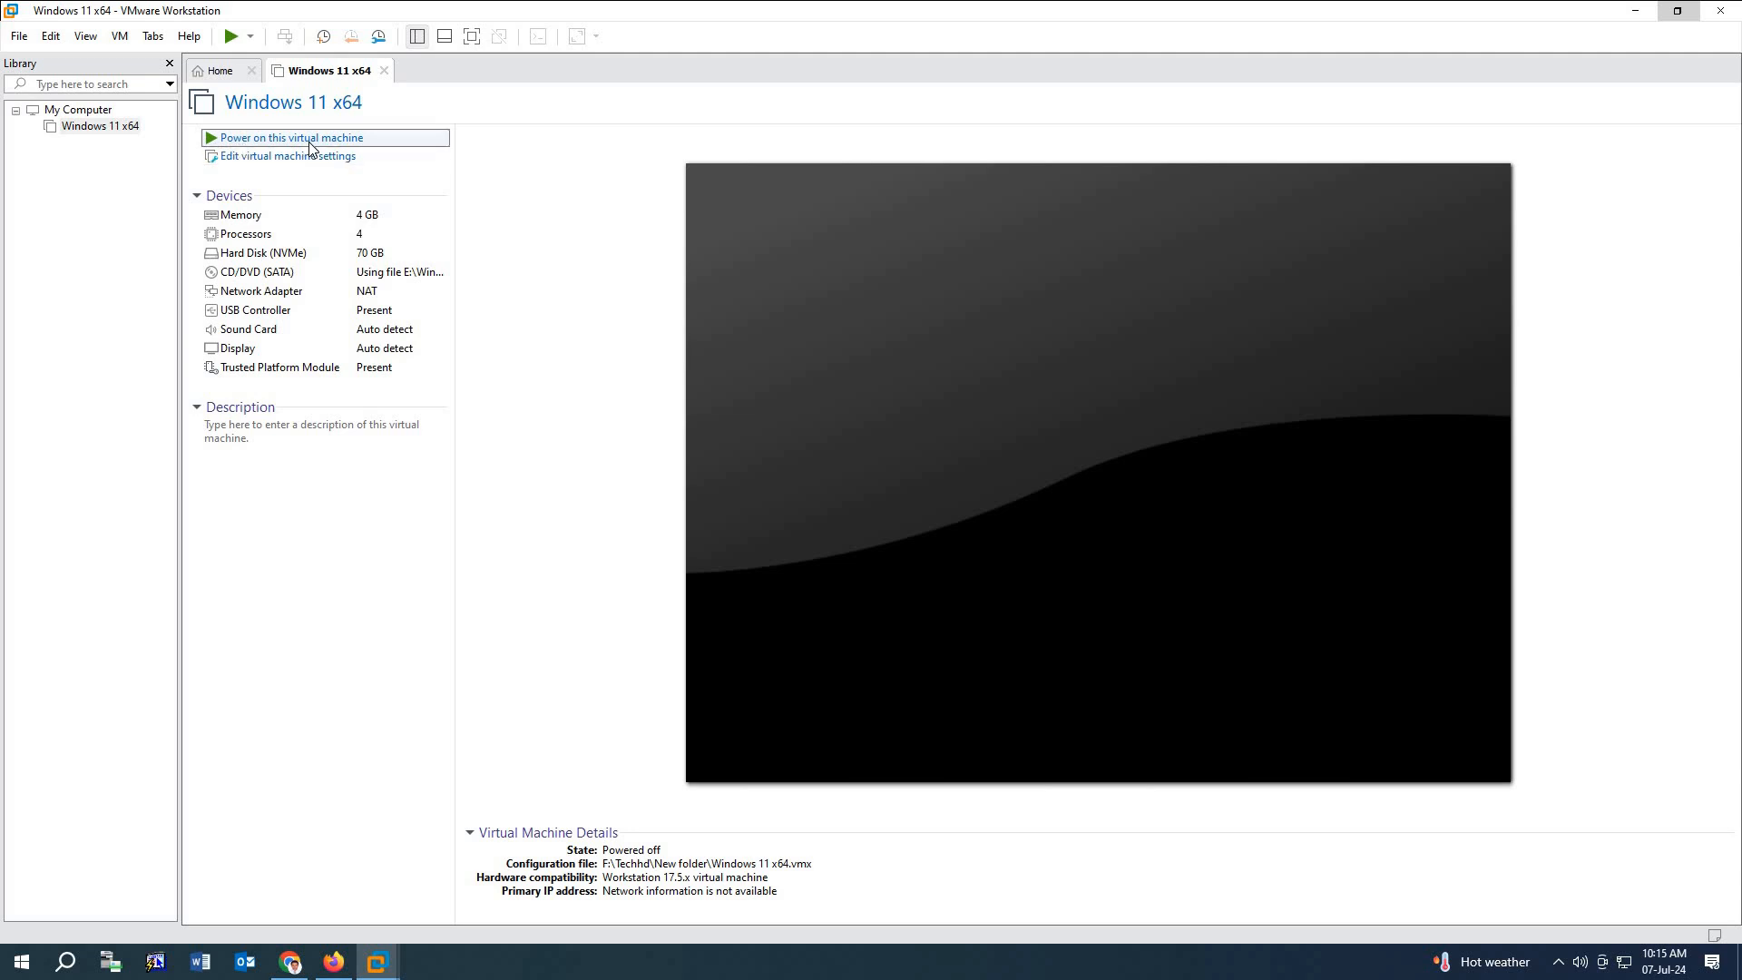
key("Return")
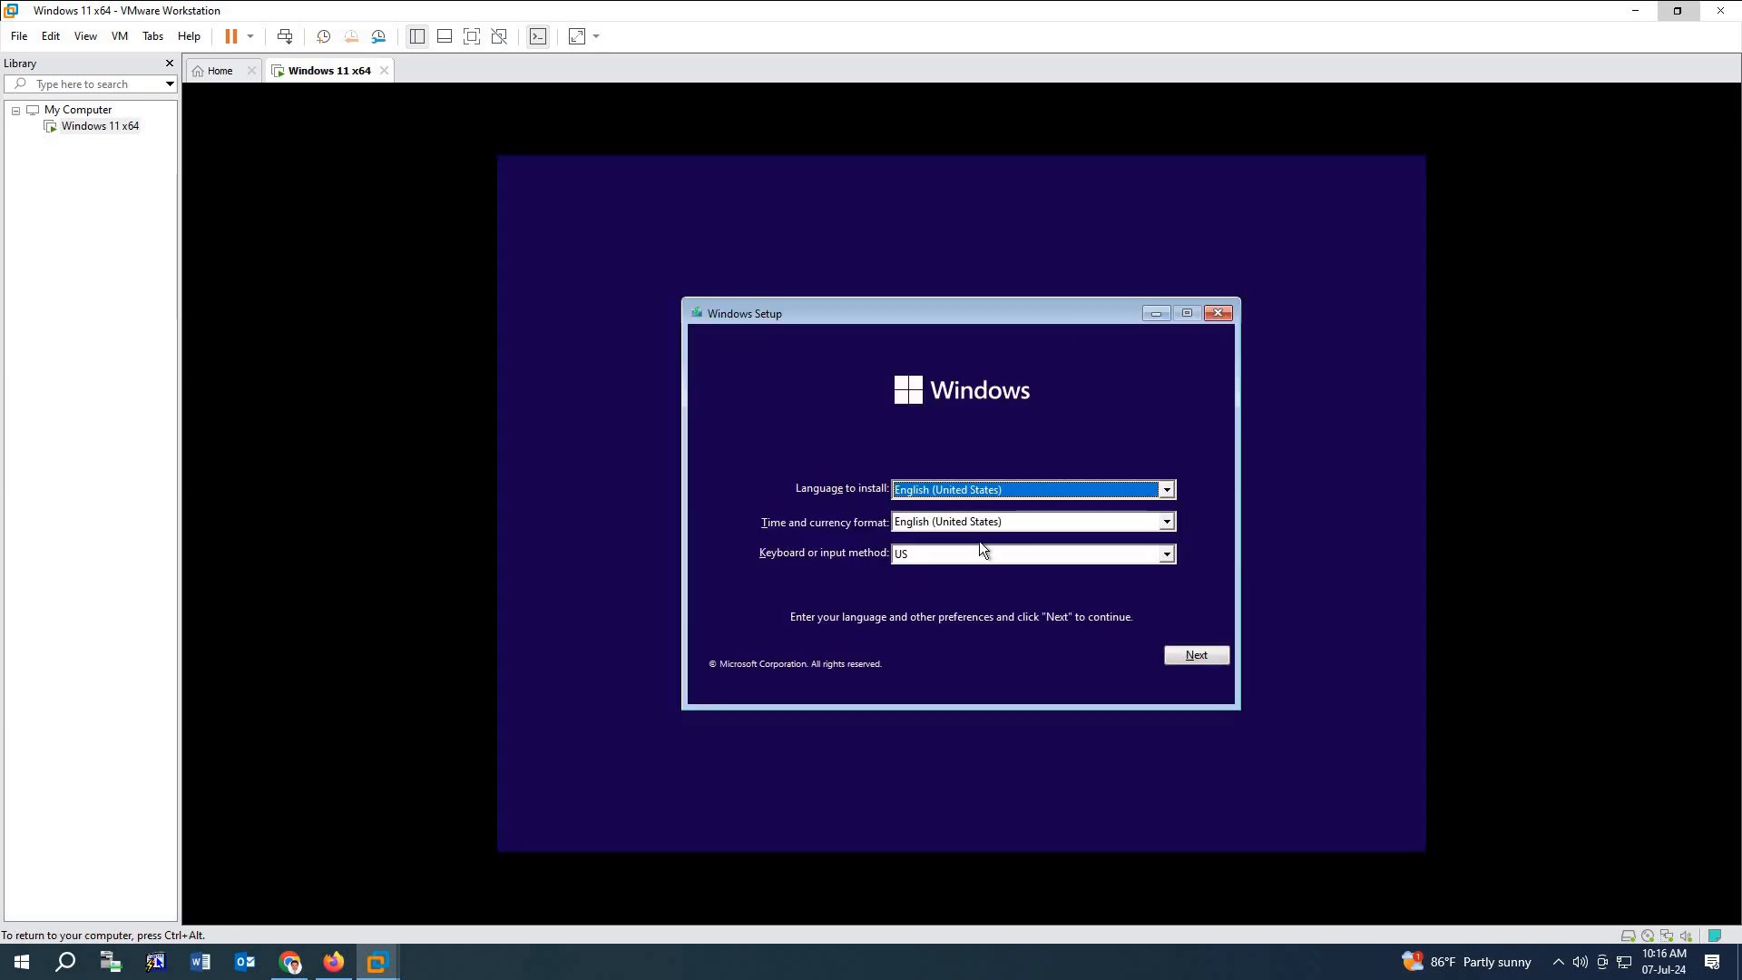
left_click(1179, 654)
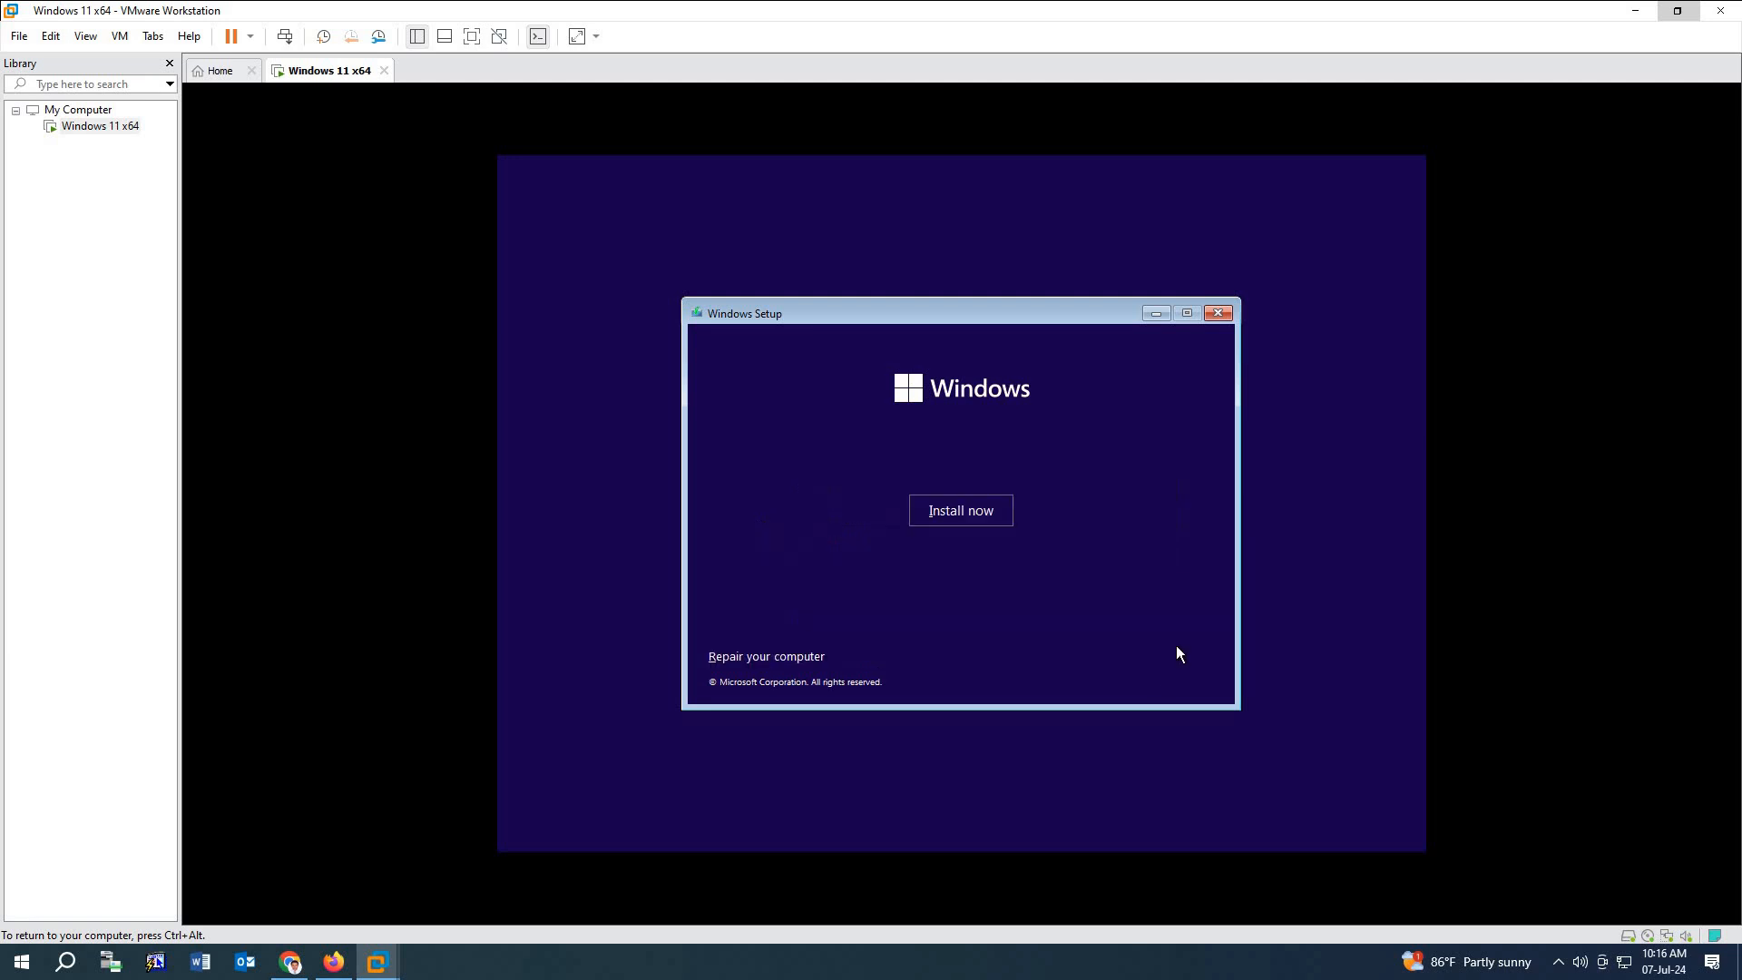
left_click(949, 514)
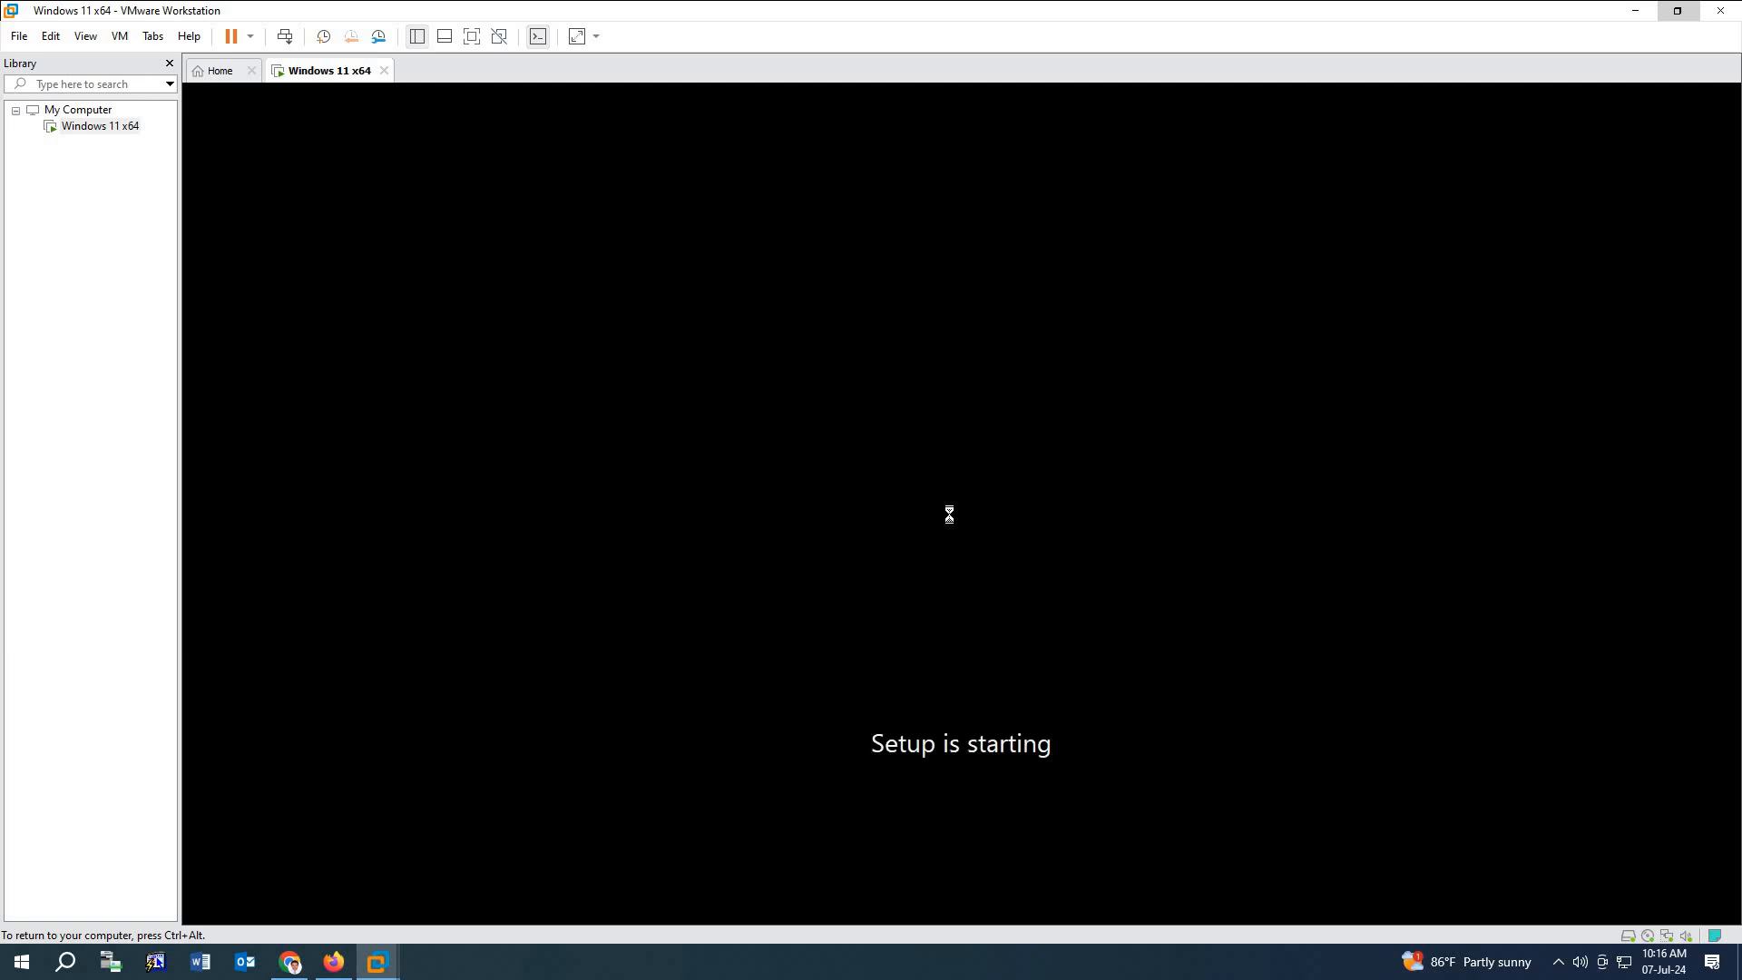
key("ctrl+alt")
left_click(798, 878)
key("ctrl+alt")
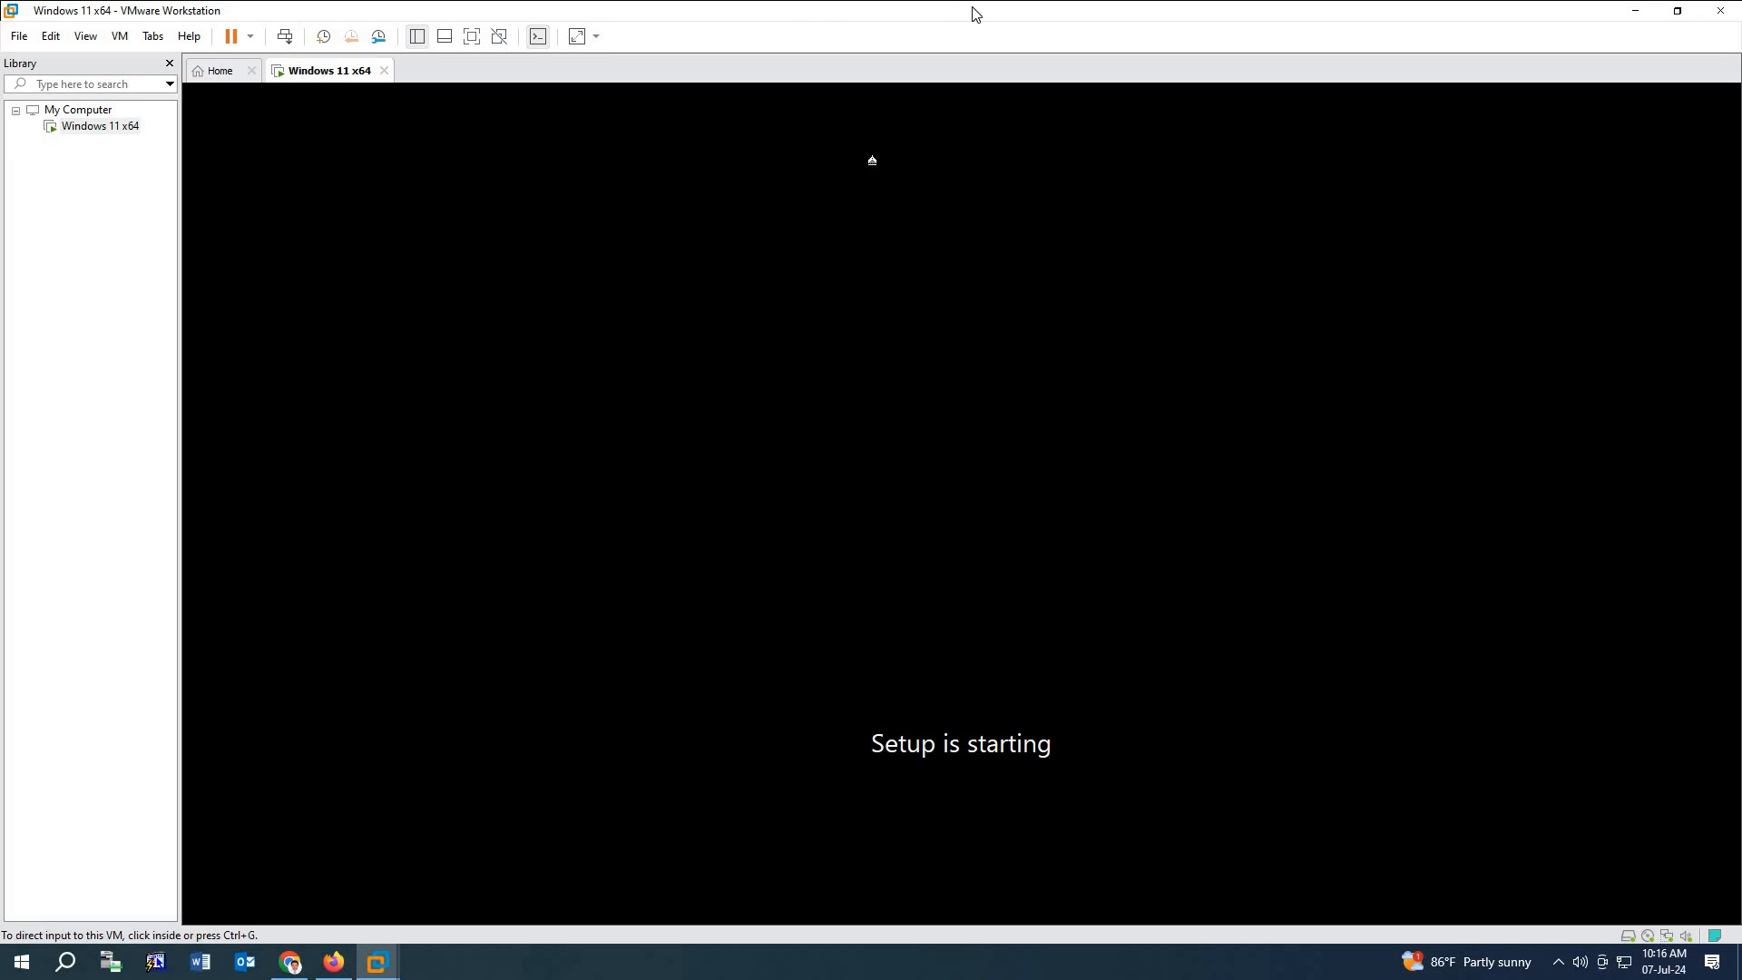
left_click(1678, 10)
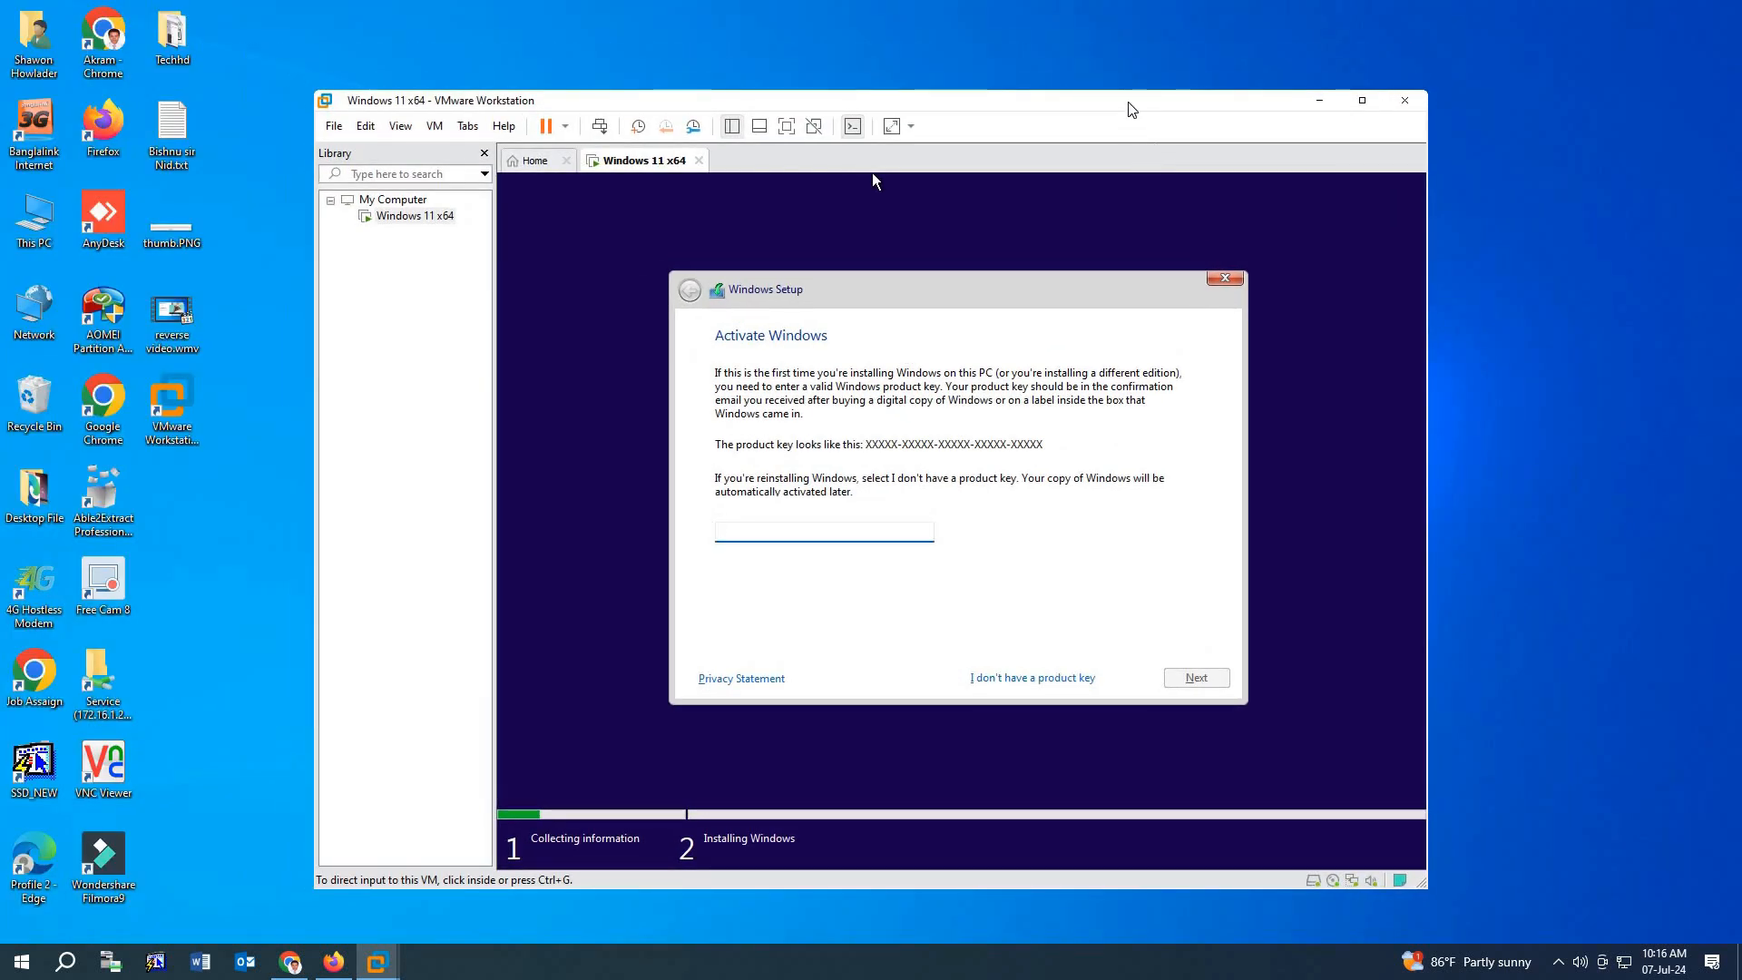
left_click(928, 118)
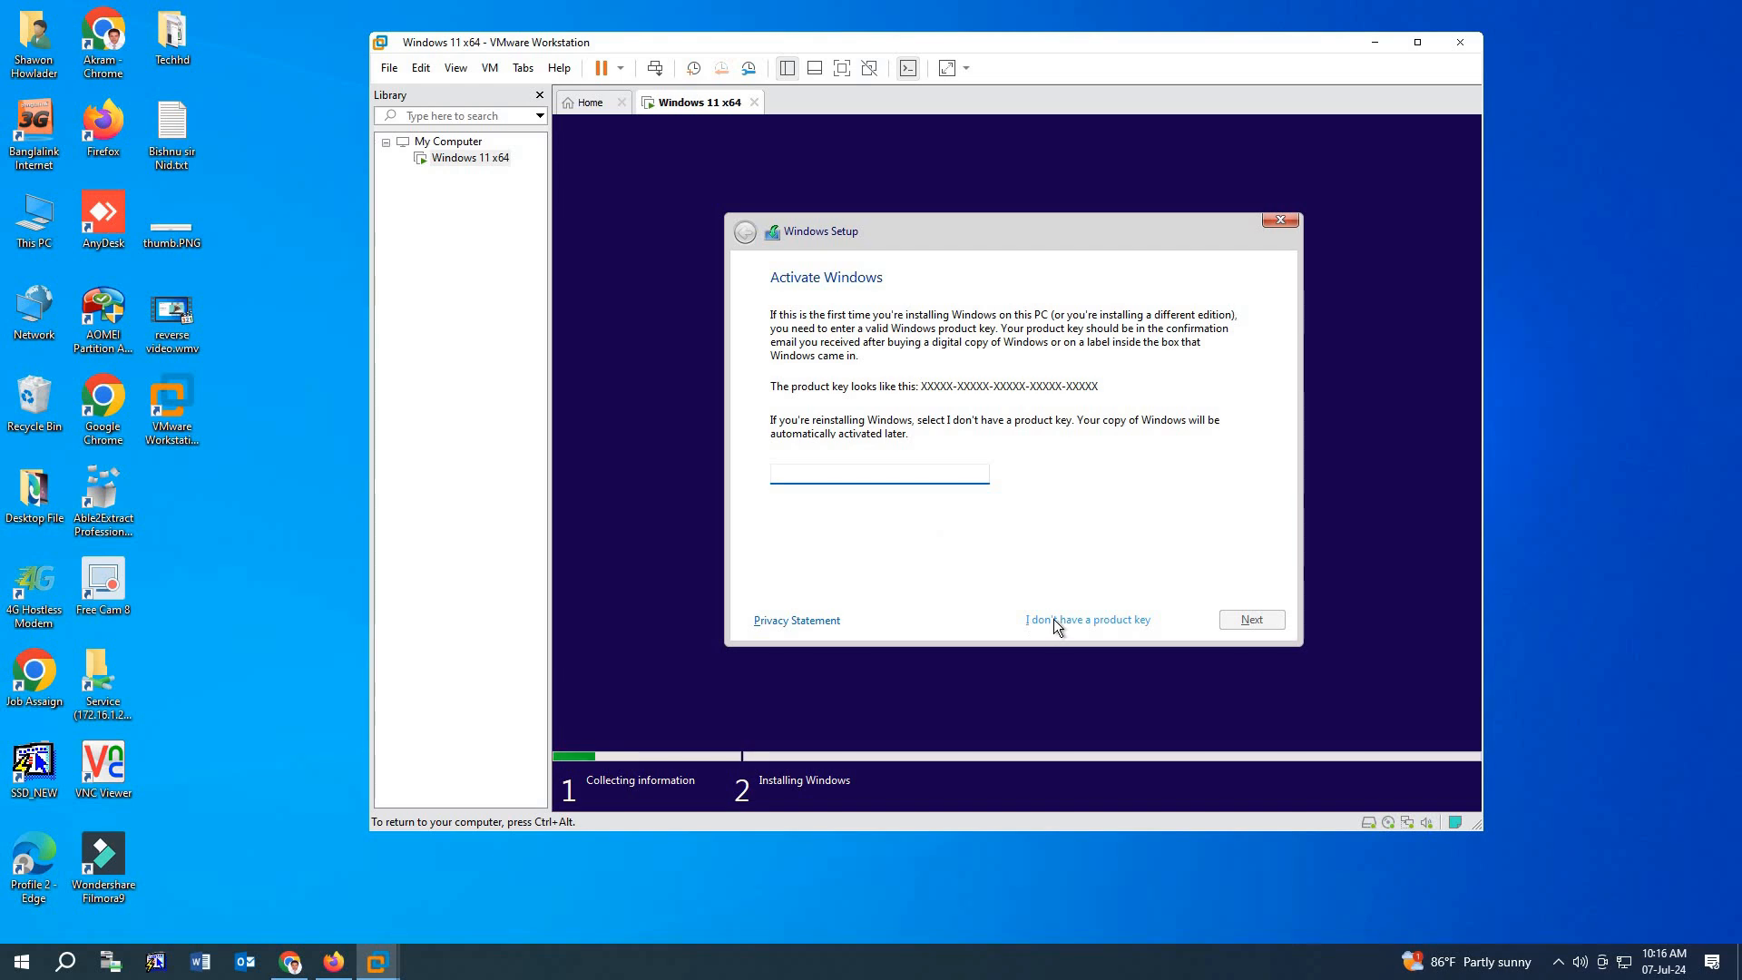
key("ctrl+alt")
left_click(1417, 42)
left_click(1341, 169)
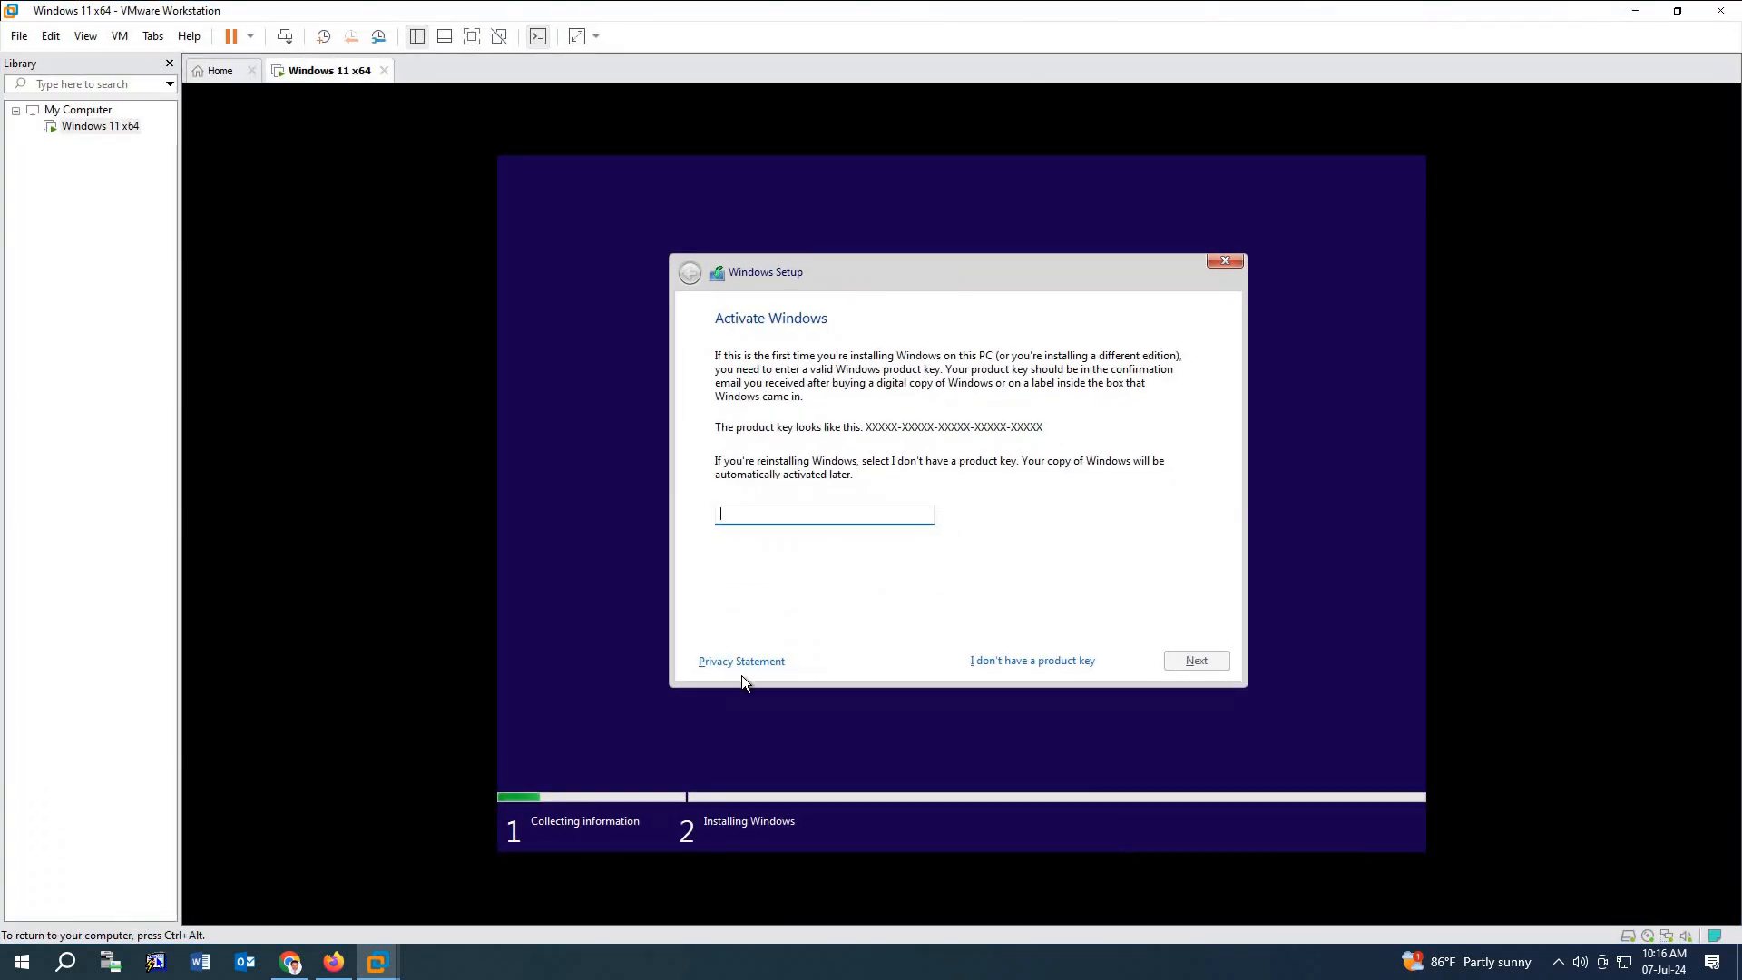
Skip the product key and choose Windows 11 Pro as the operating system to install
left_click(1026, 660)
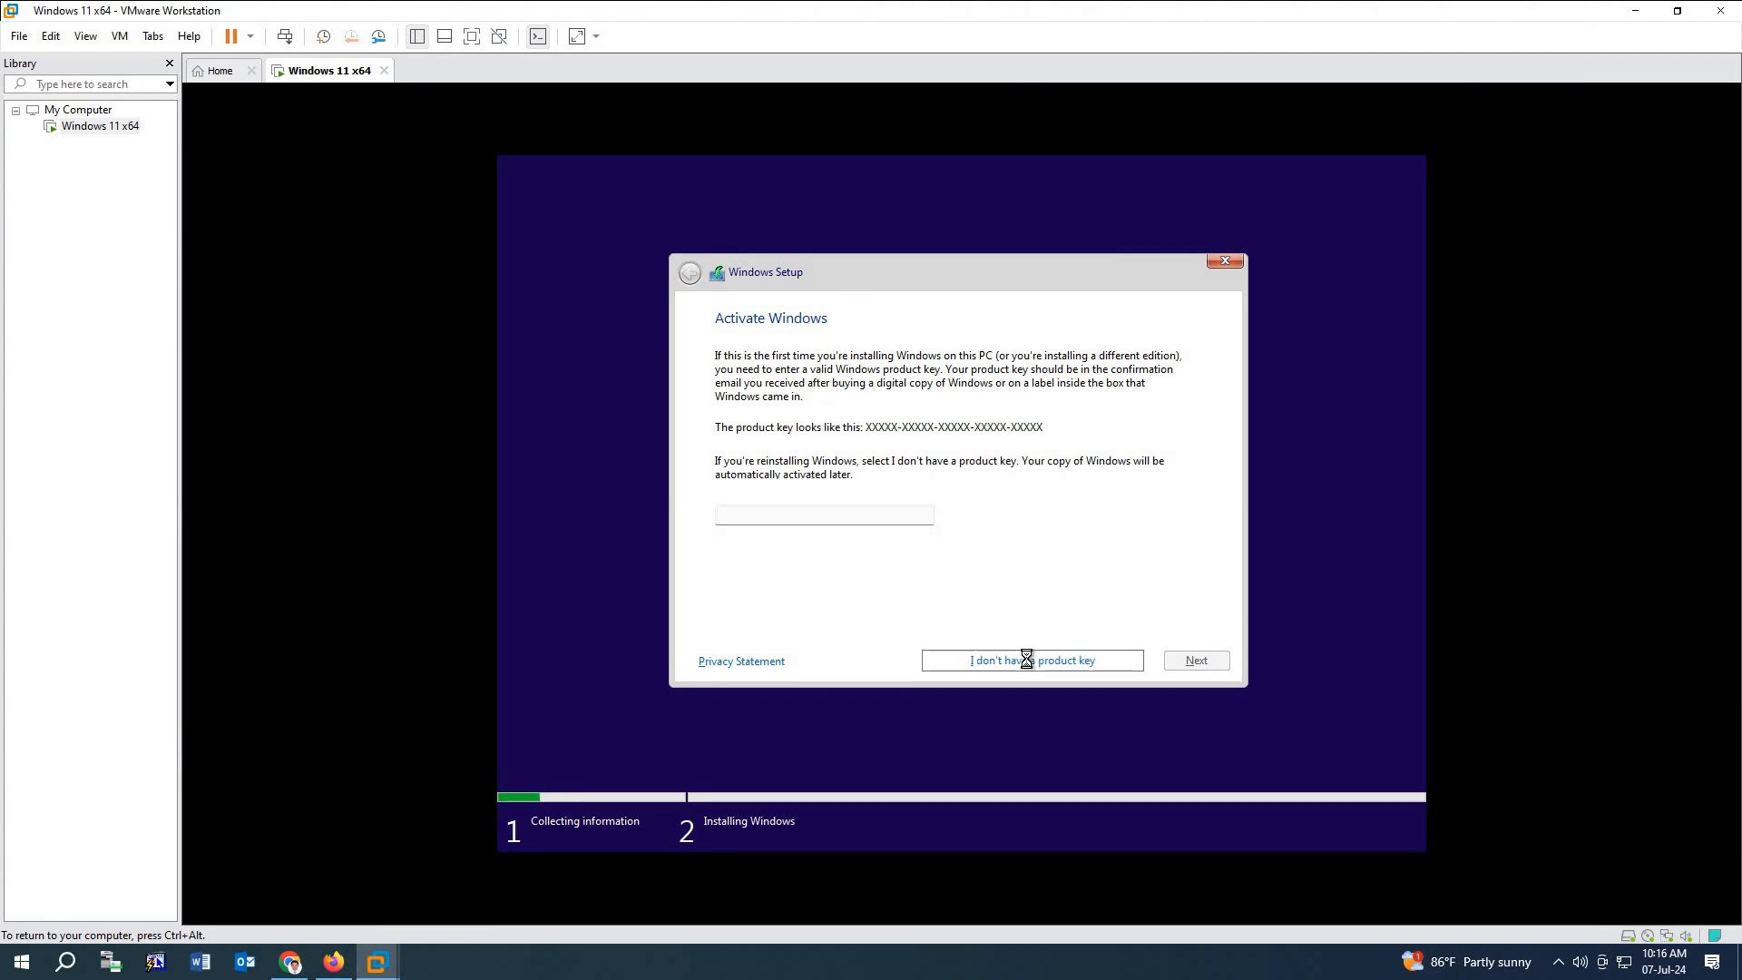
left_click(769, 467)
left_click(1214, 664)
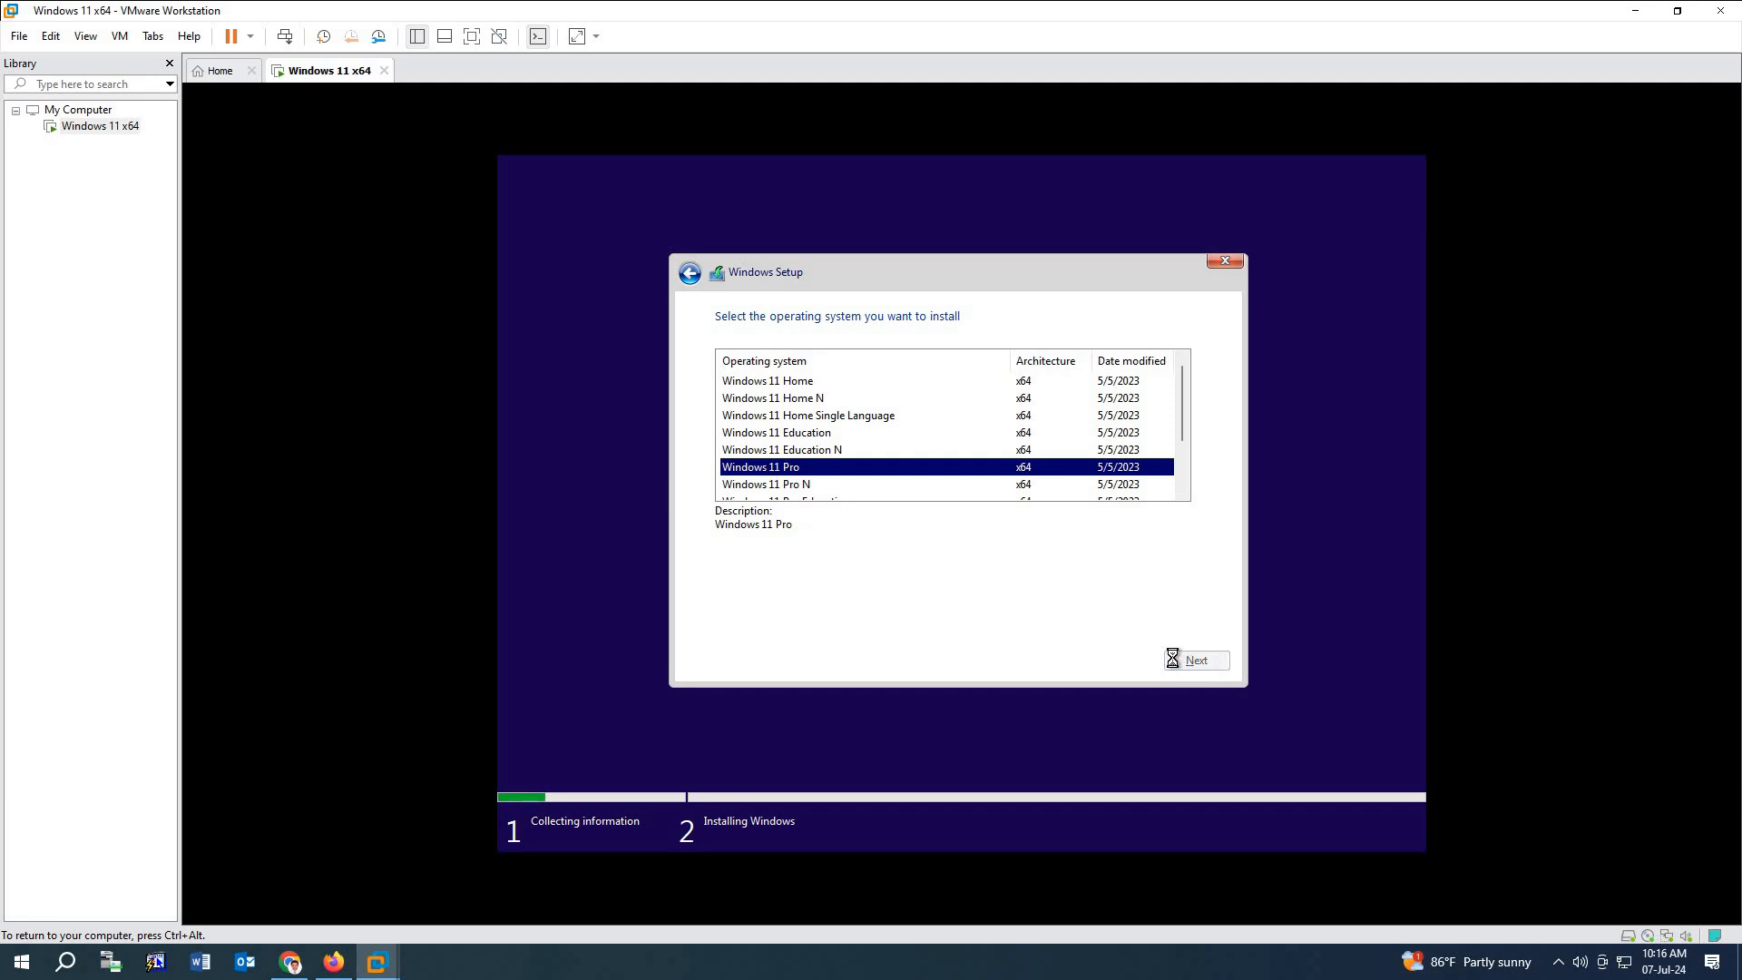
Accept the Microsoft Software License Terms and choose the custom installation type
left_click(736, 626)
left_click(1196, 660)
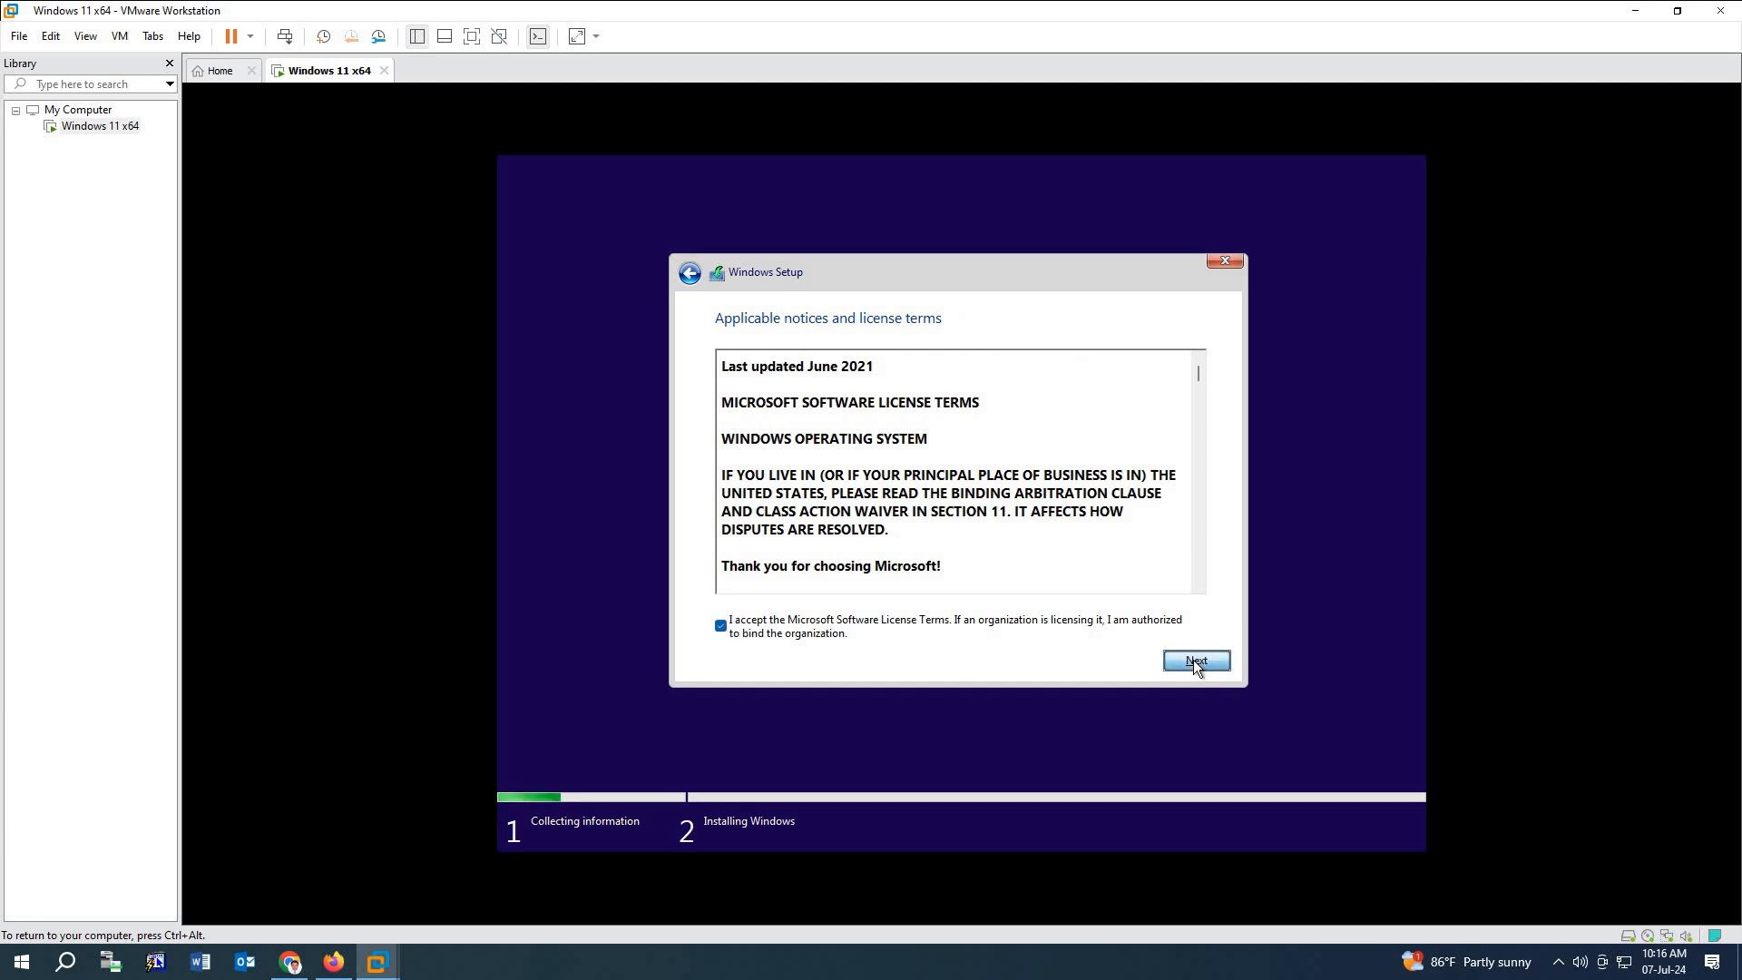
left_click(862, 476)
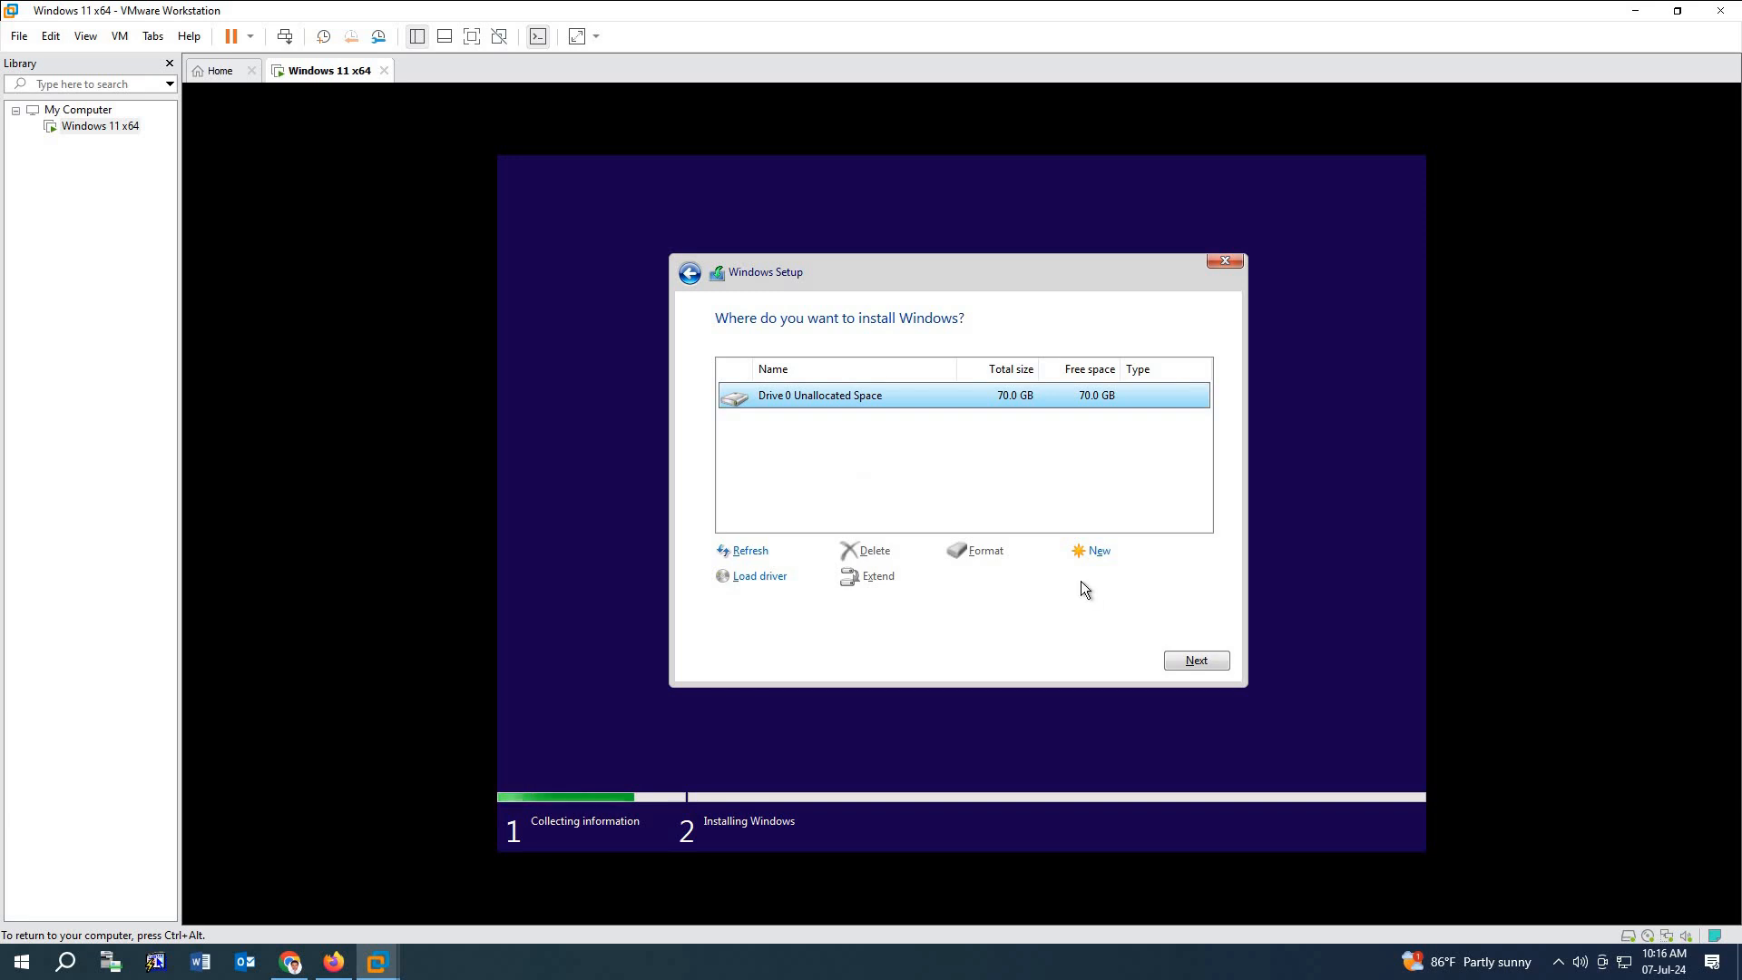
Create a partition from all the unallocated space on Drive 0, allowing the system partitions, and install Windows on the primary partition
left_click(1096, 554)
left_click(1131, 577)
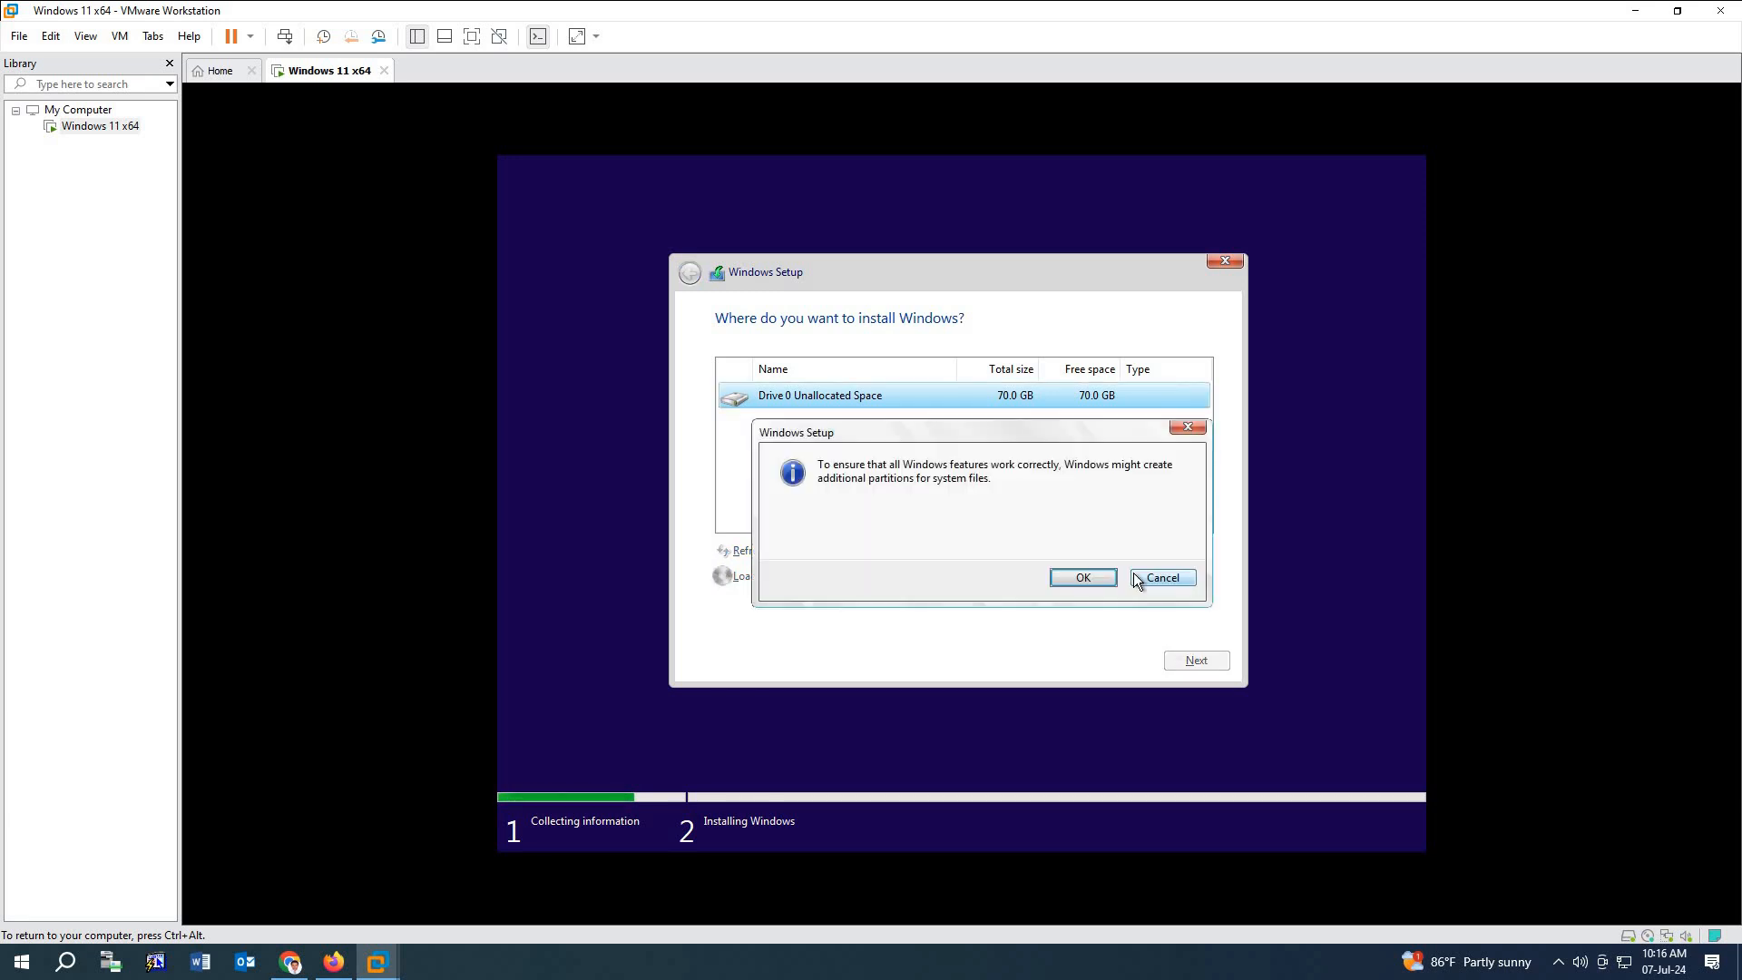
left_click(1078, 575)
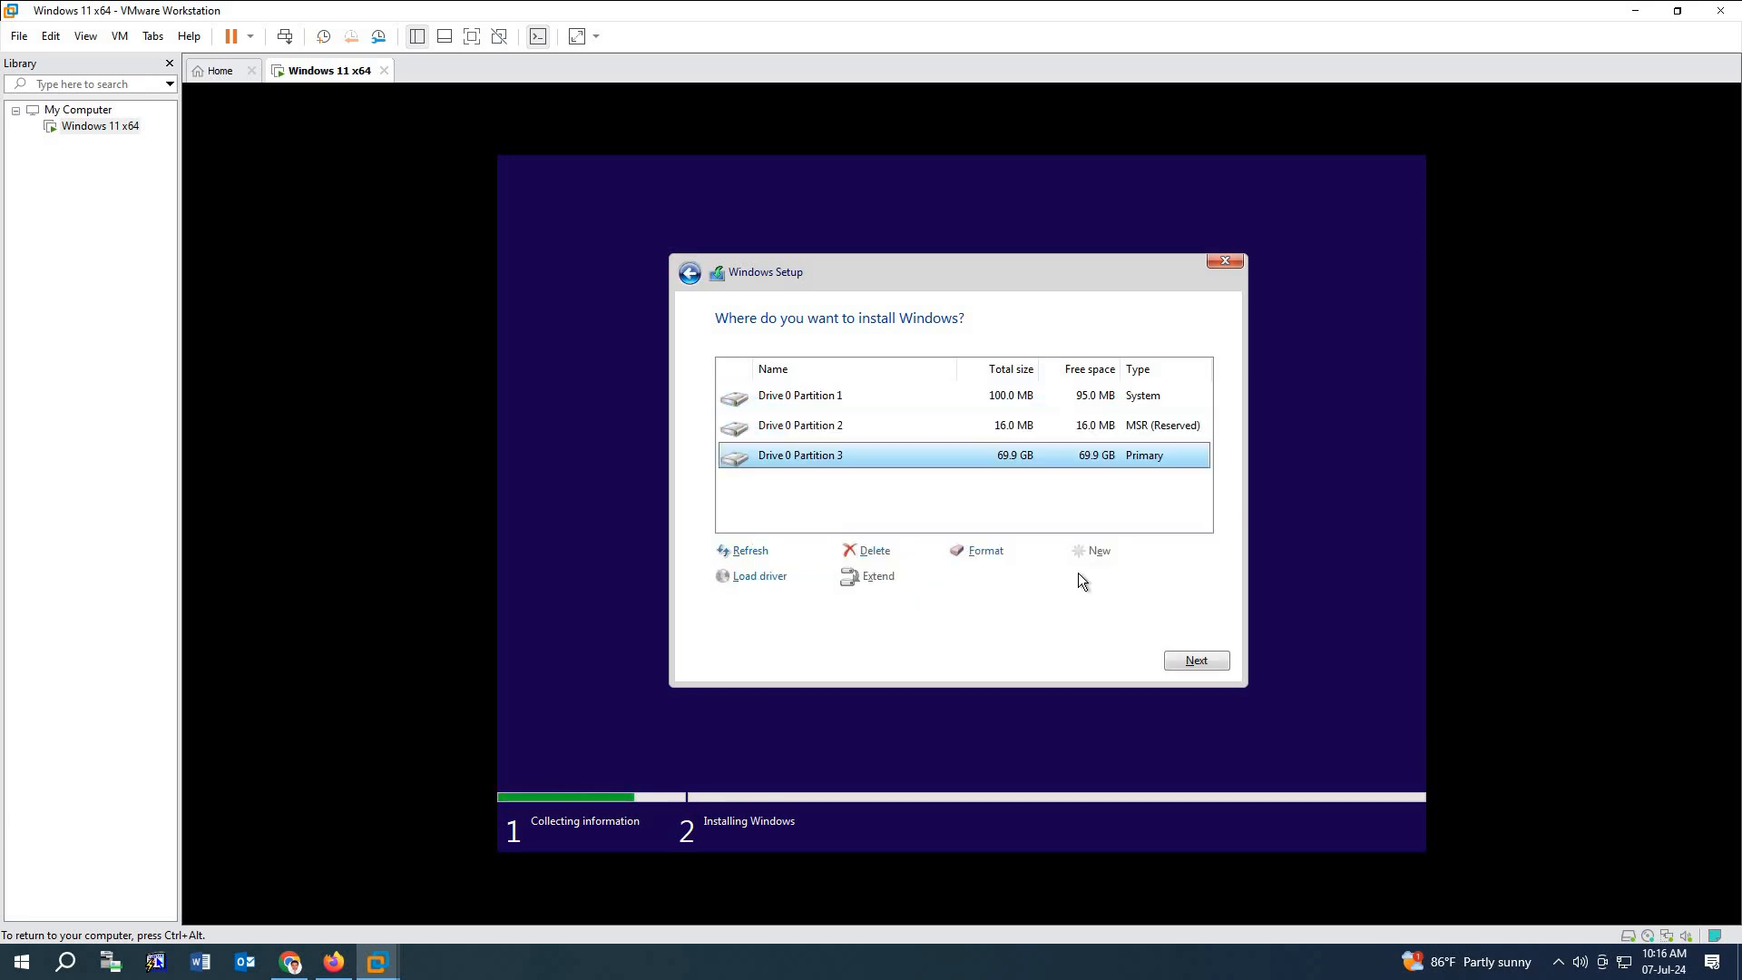
left_click(1185, 661)
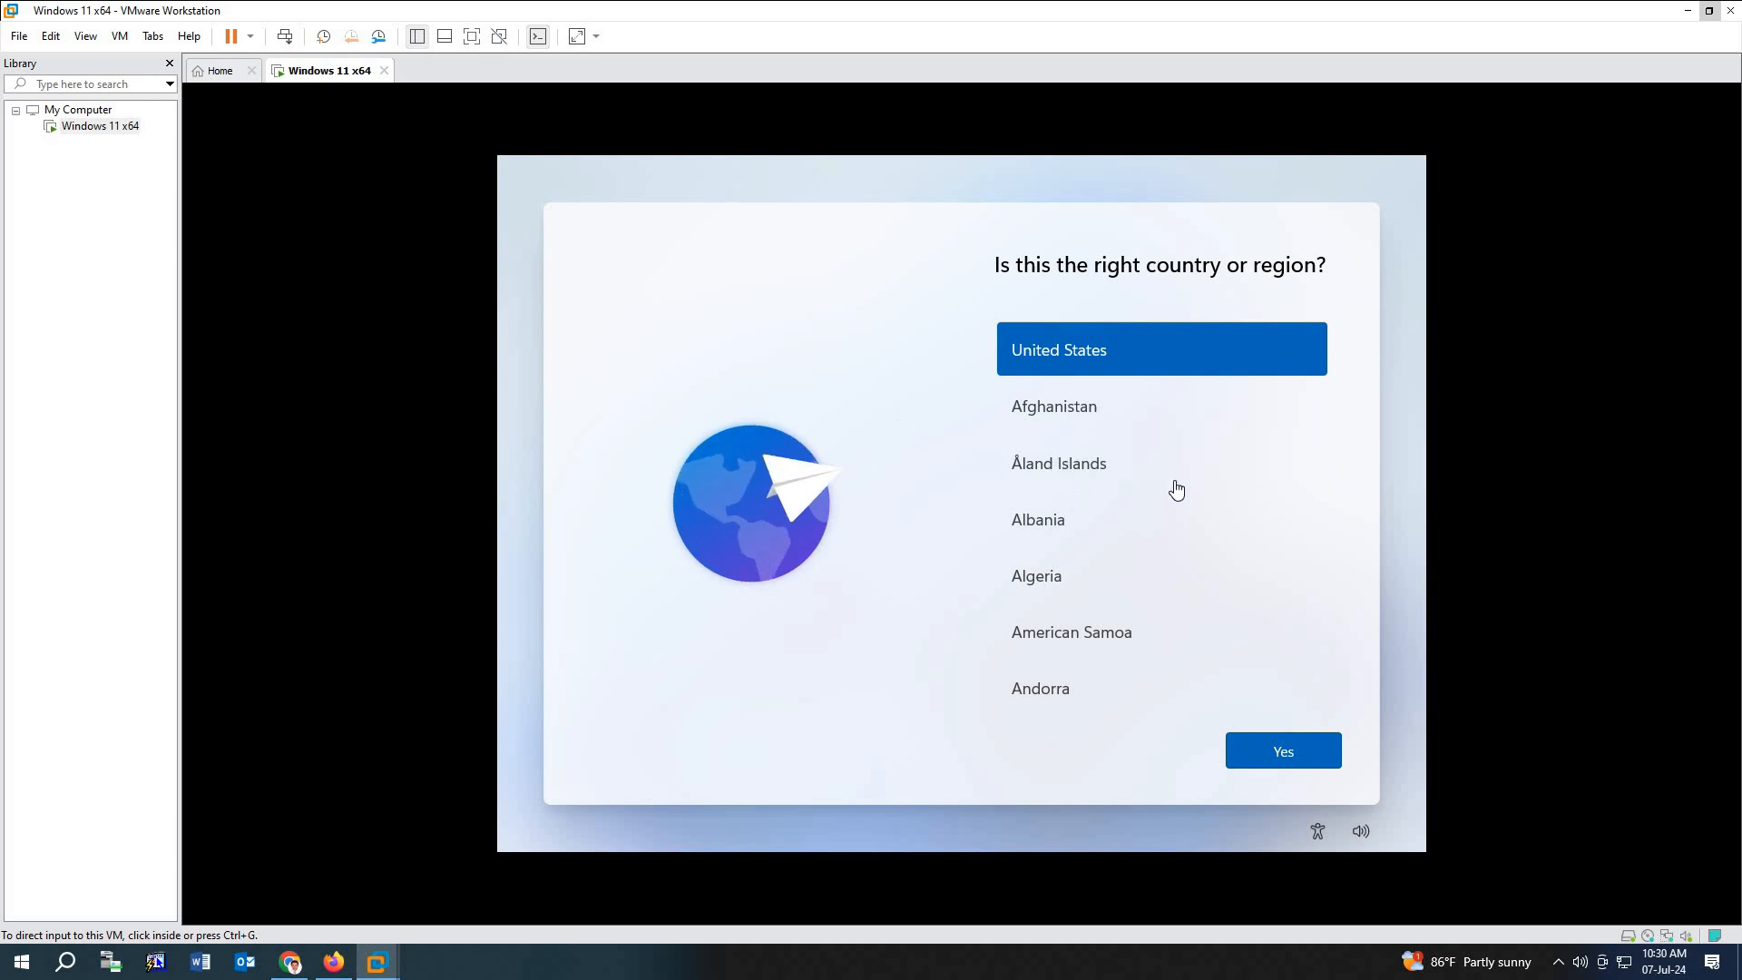
Set the country or region to Bangladesh in the Windows first-run setup
scroll(1132, 518, "down", 1)
scroll(1132, 517, "down", 4)
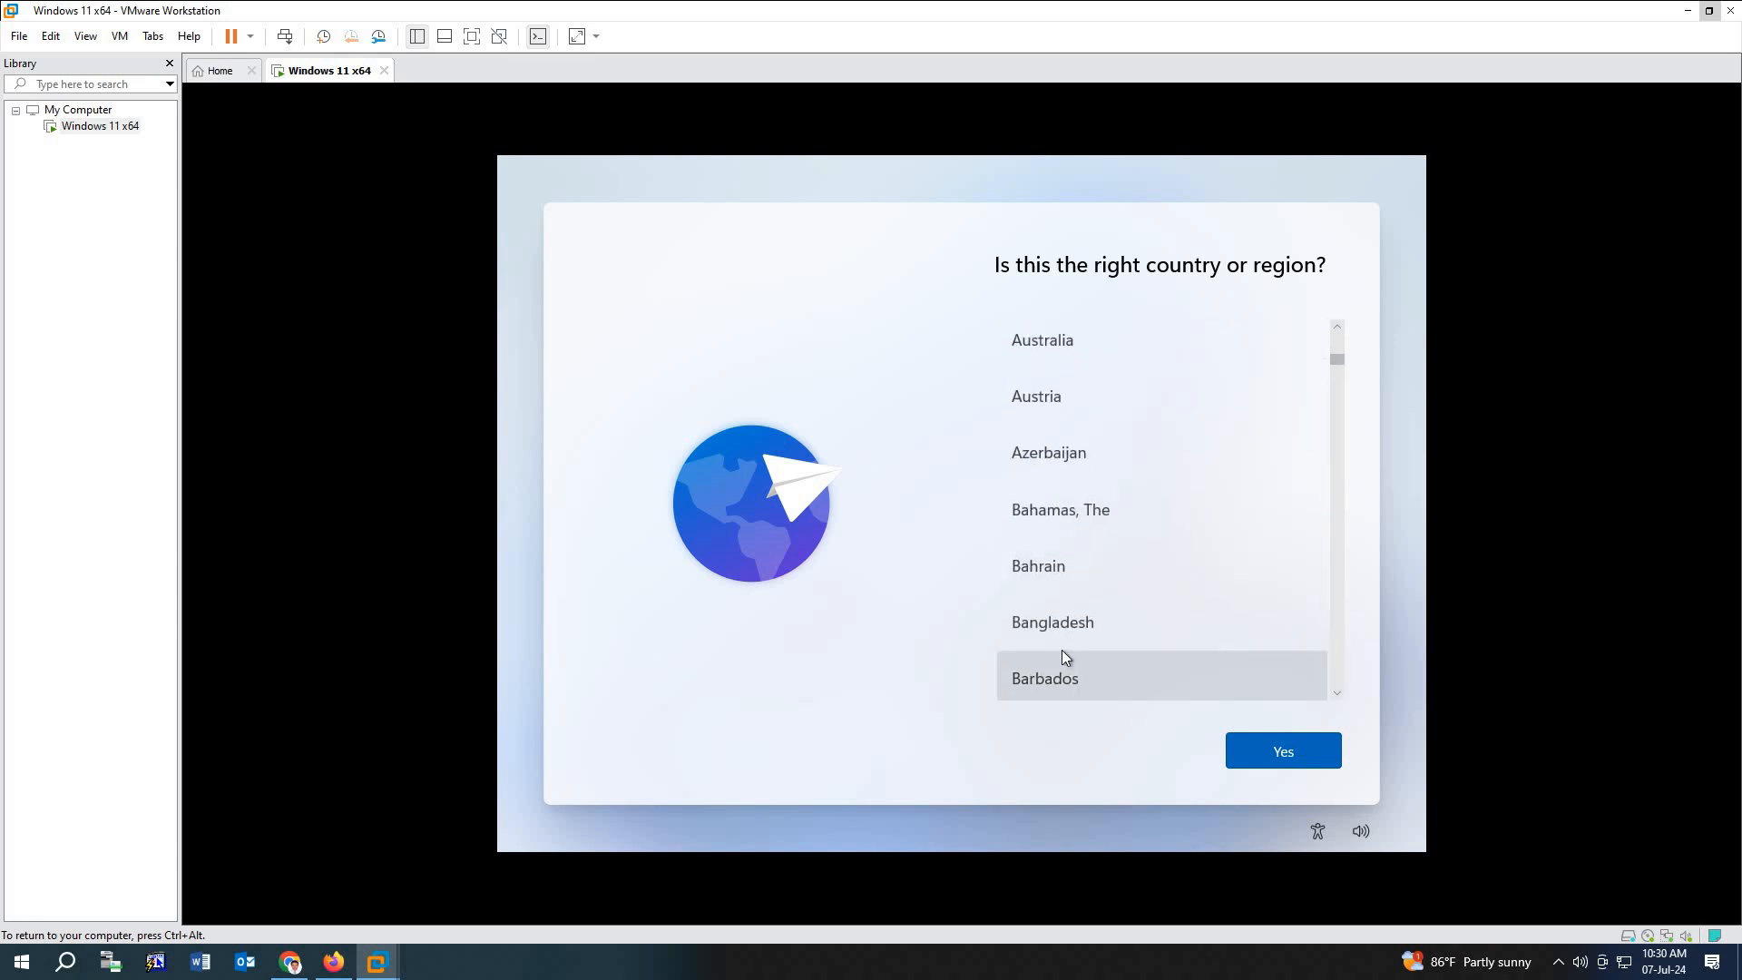
left_click(1127, 639)
left_click(1309, 755)
key("ctrl+alt")
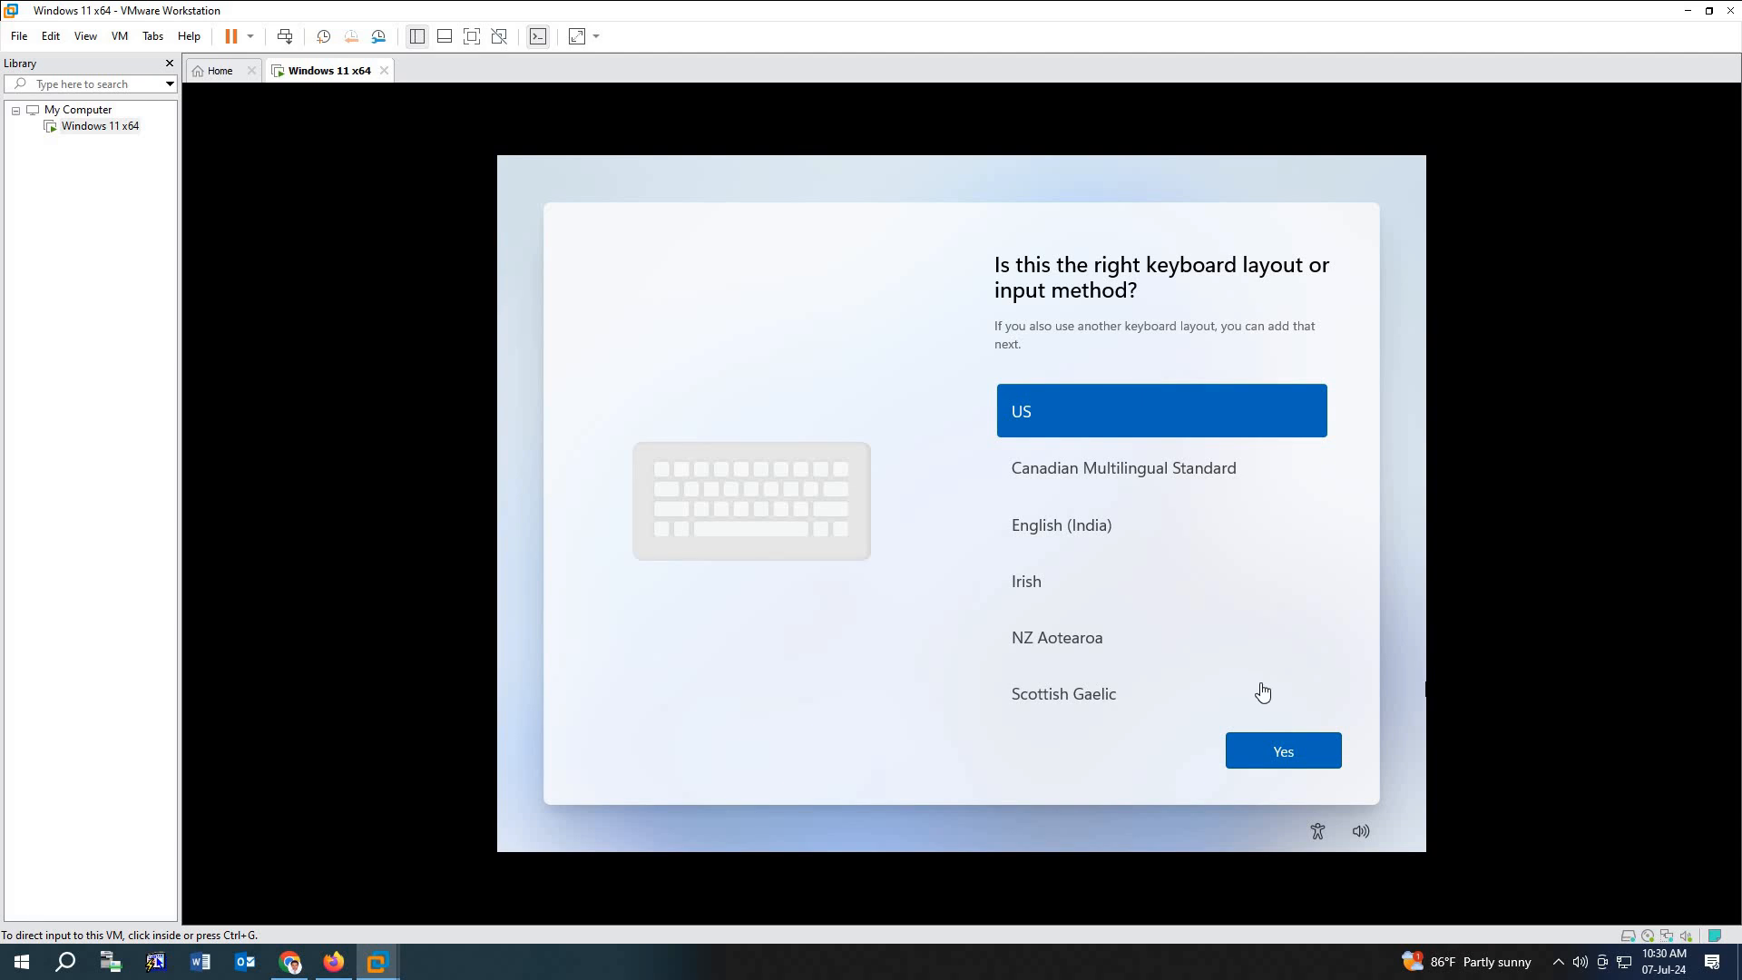
Accept the US keyboard layout, skipping both the second keyboard layout and the device name
left_click(1276, 745)
left_click(1276, 748)
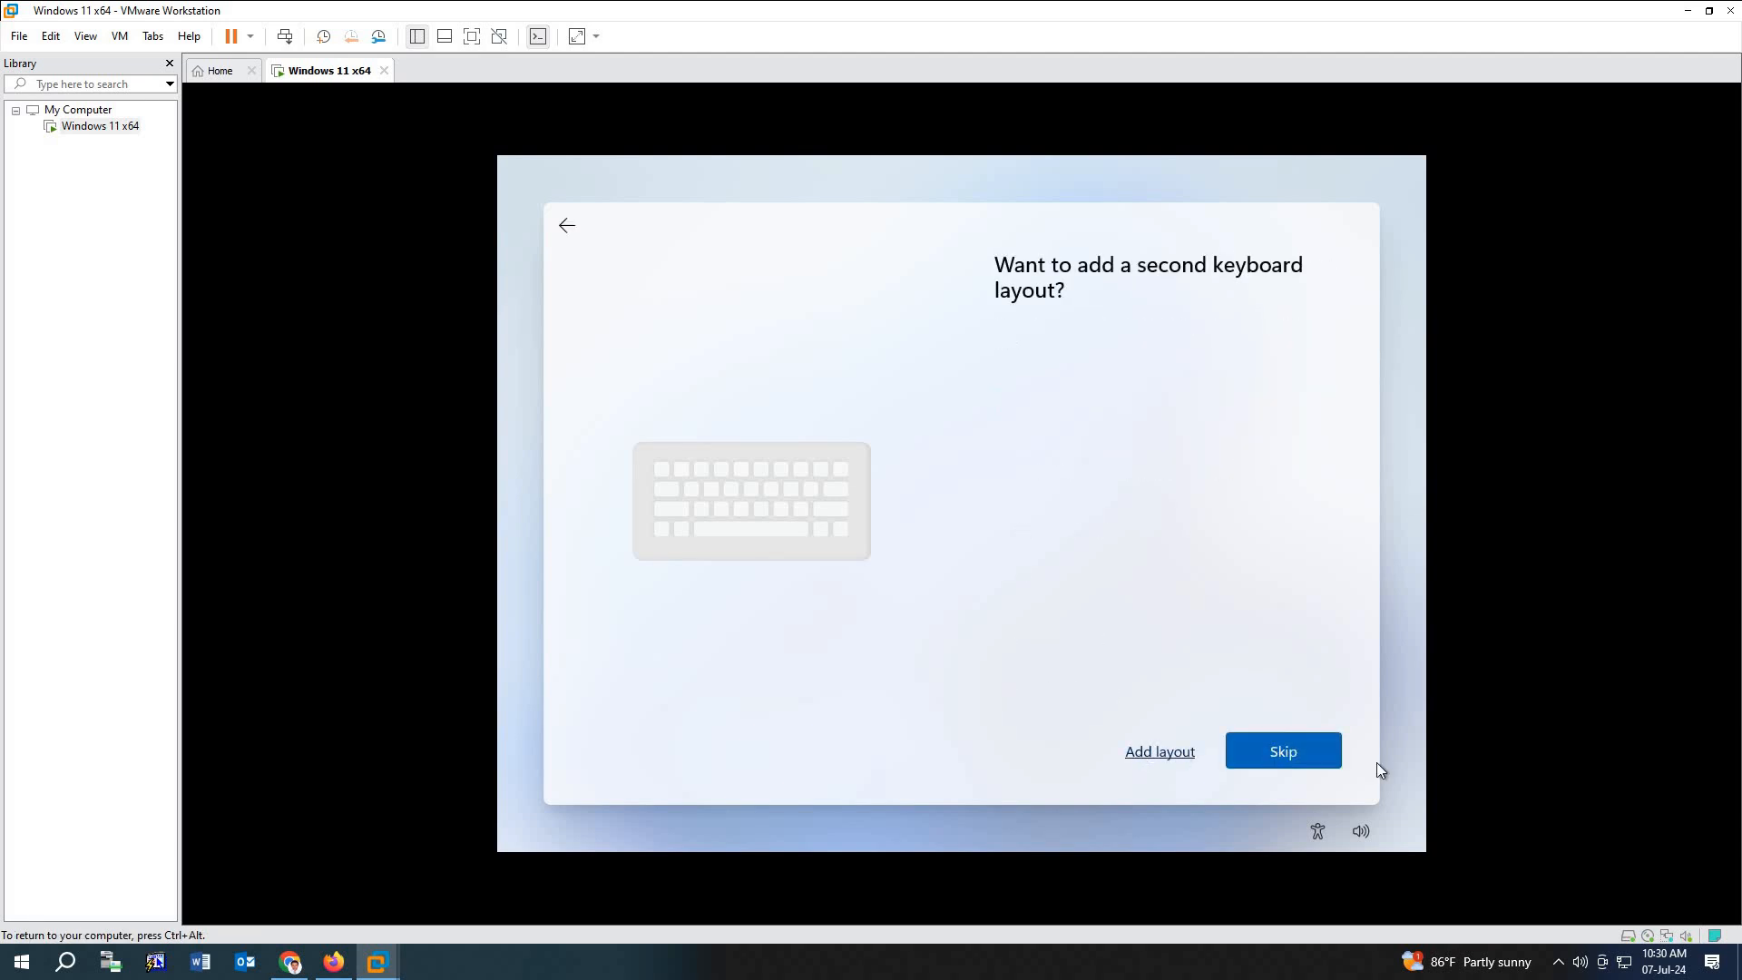
left_click(1329, 751)
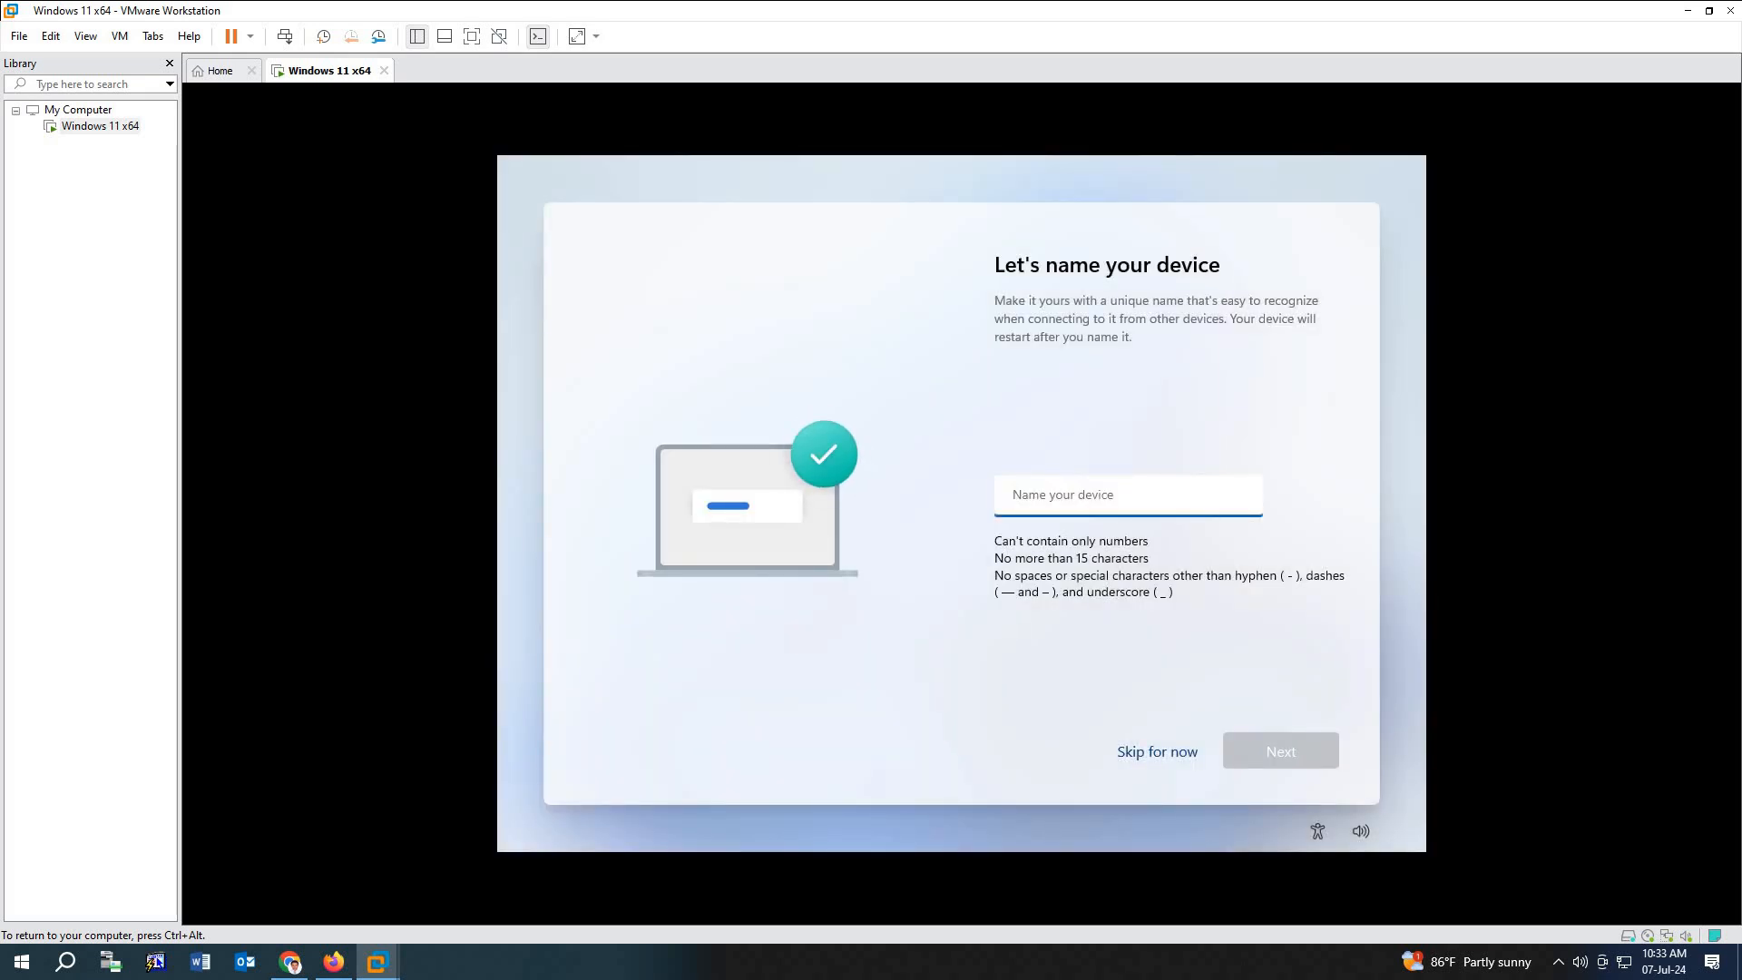
left_click(1150, 755)
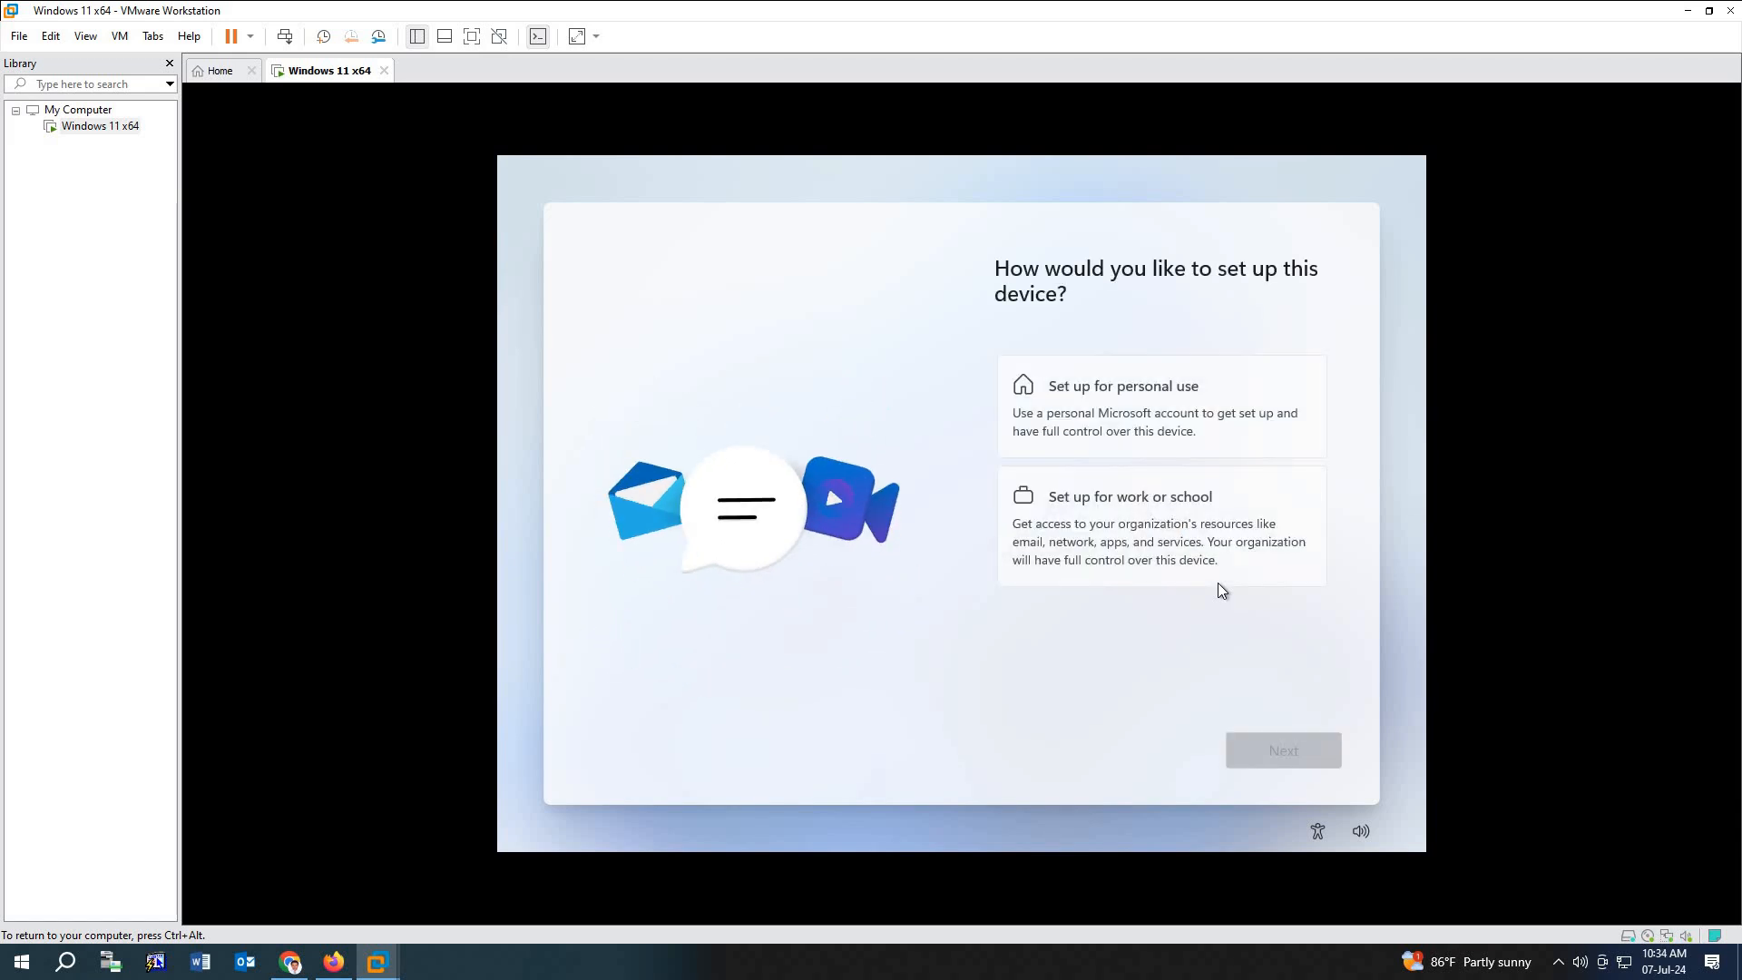
Set up the device for work or school, using domain join instead of a Microsoft account sign-in
left_click(1214, 572)
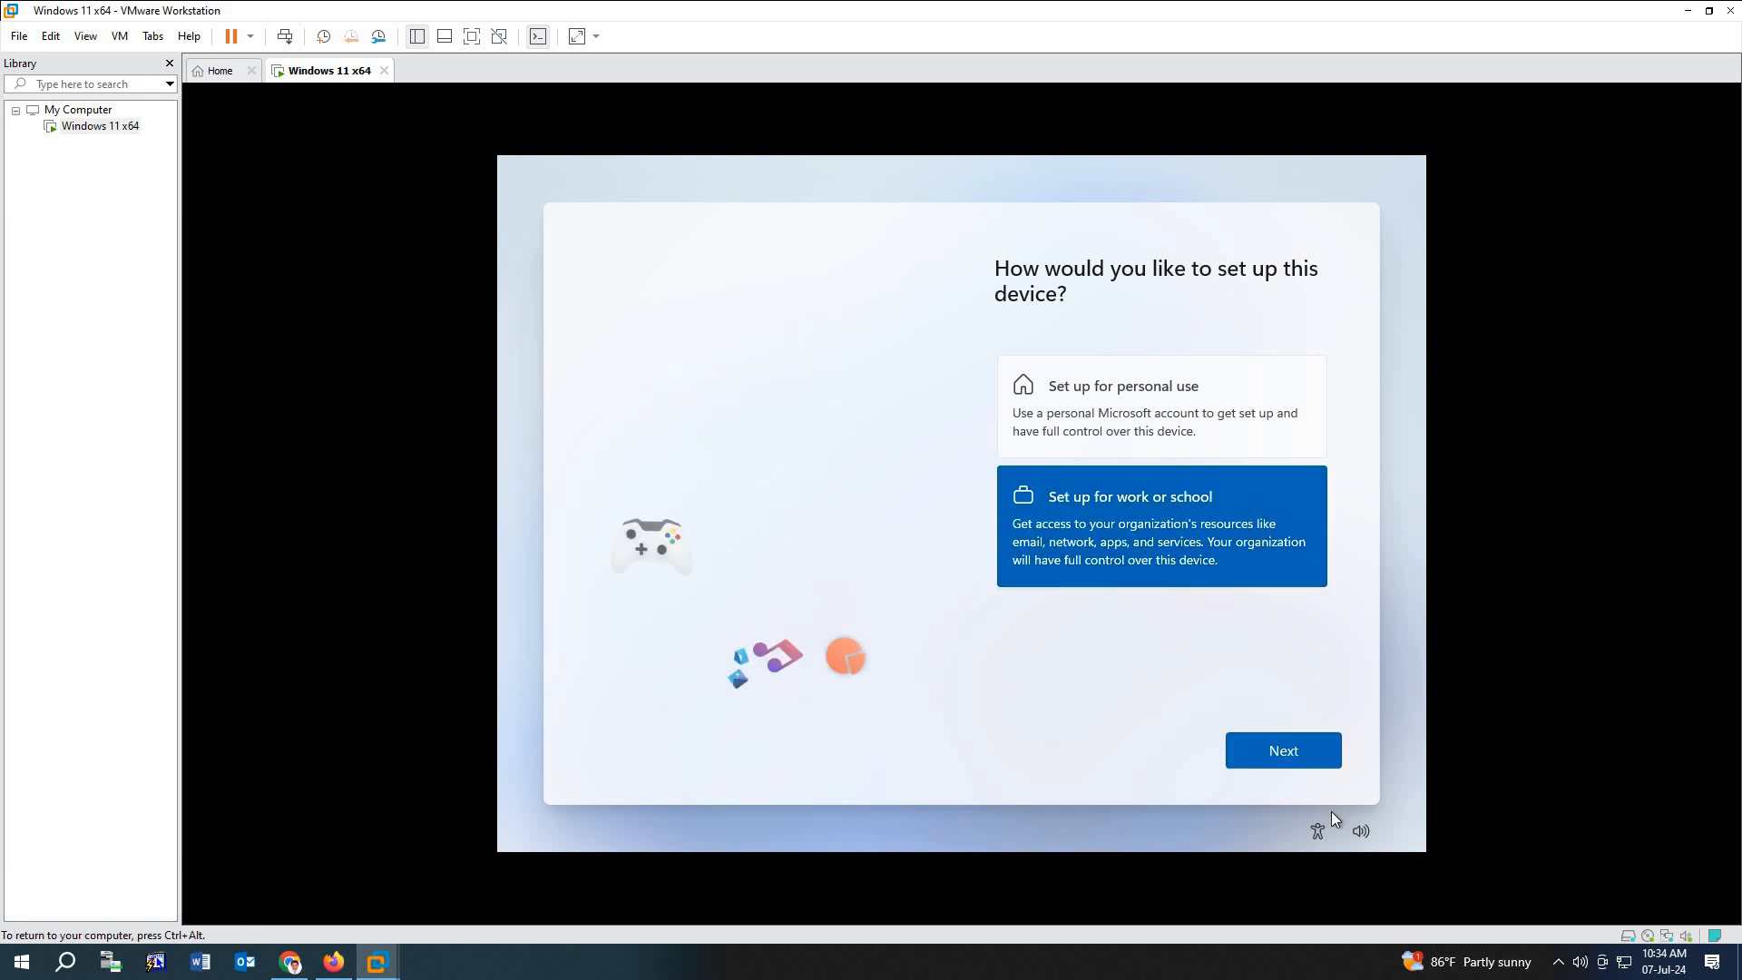
left_click(1312, 756)
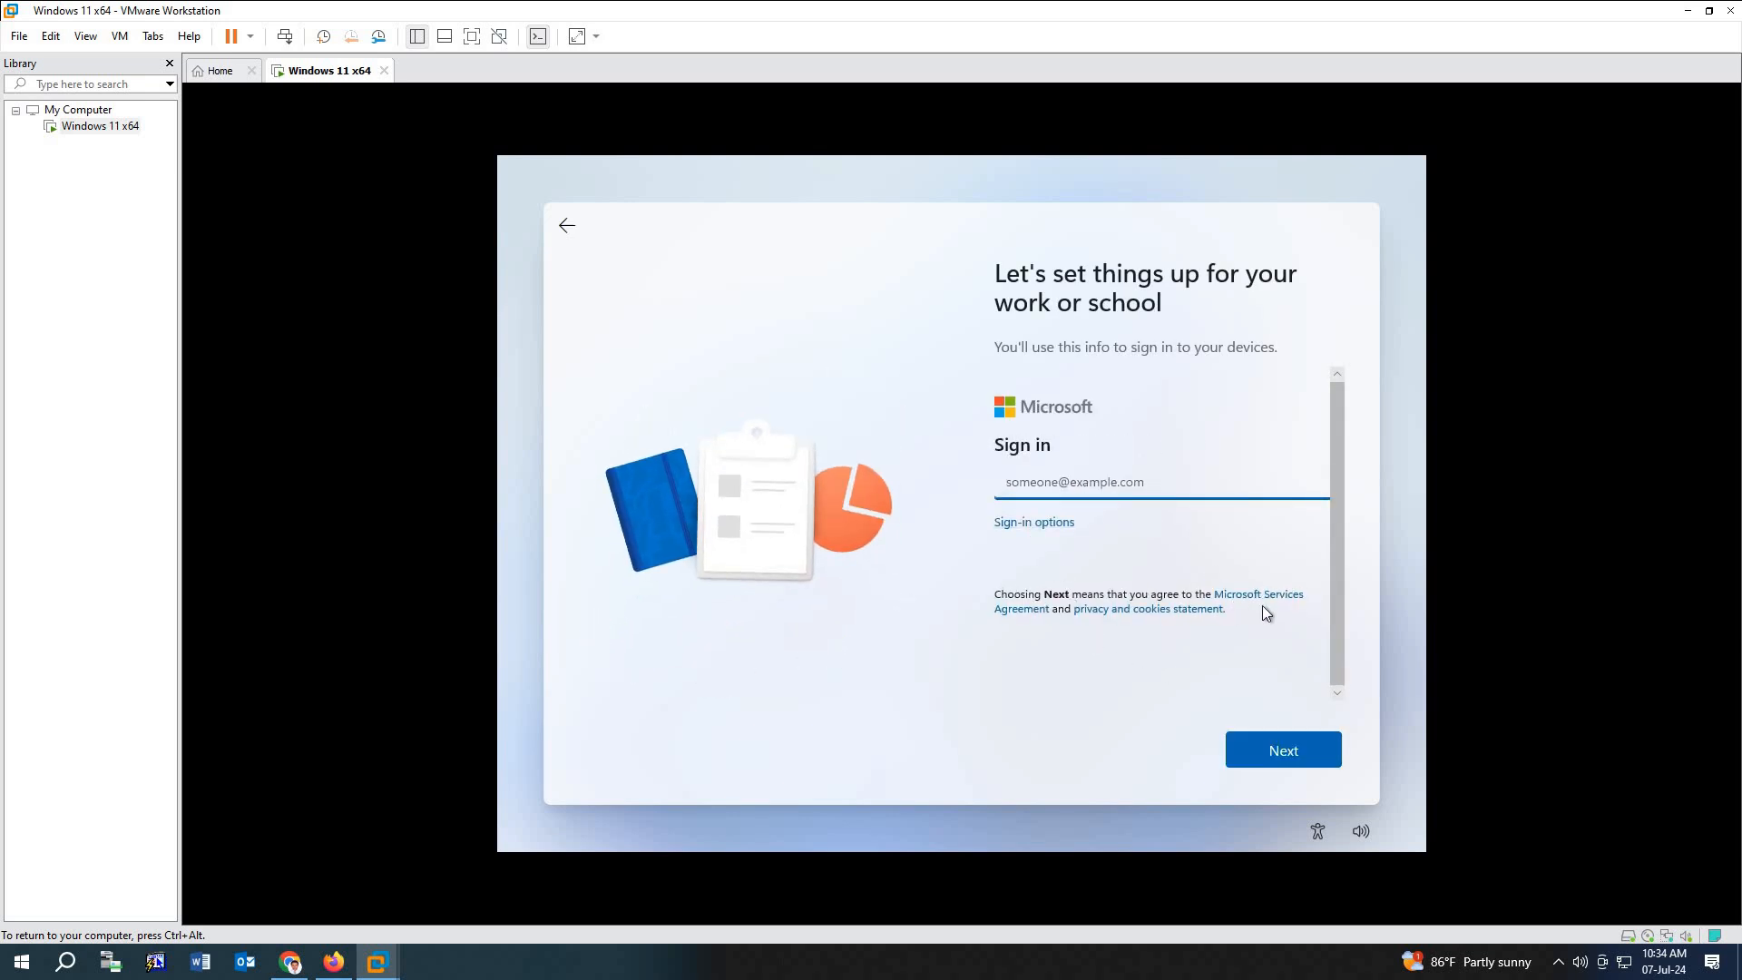
left_click(1040, 524)
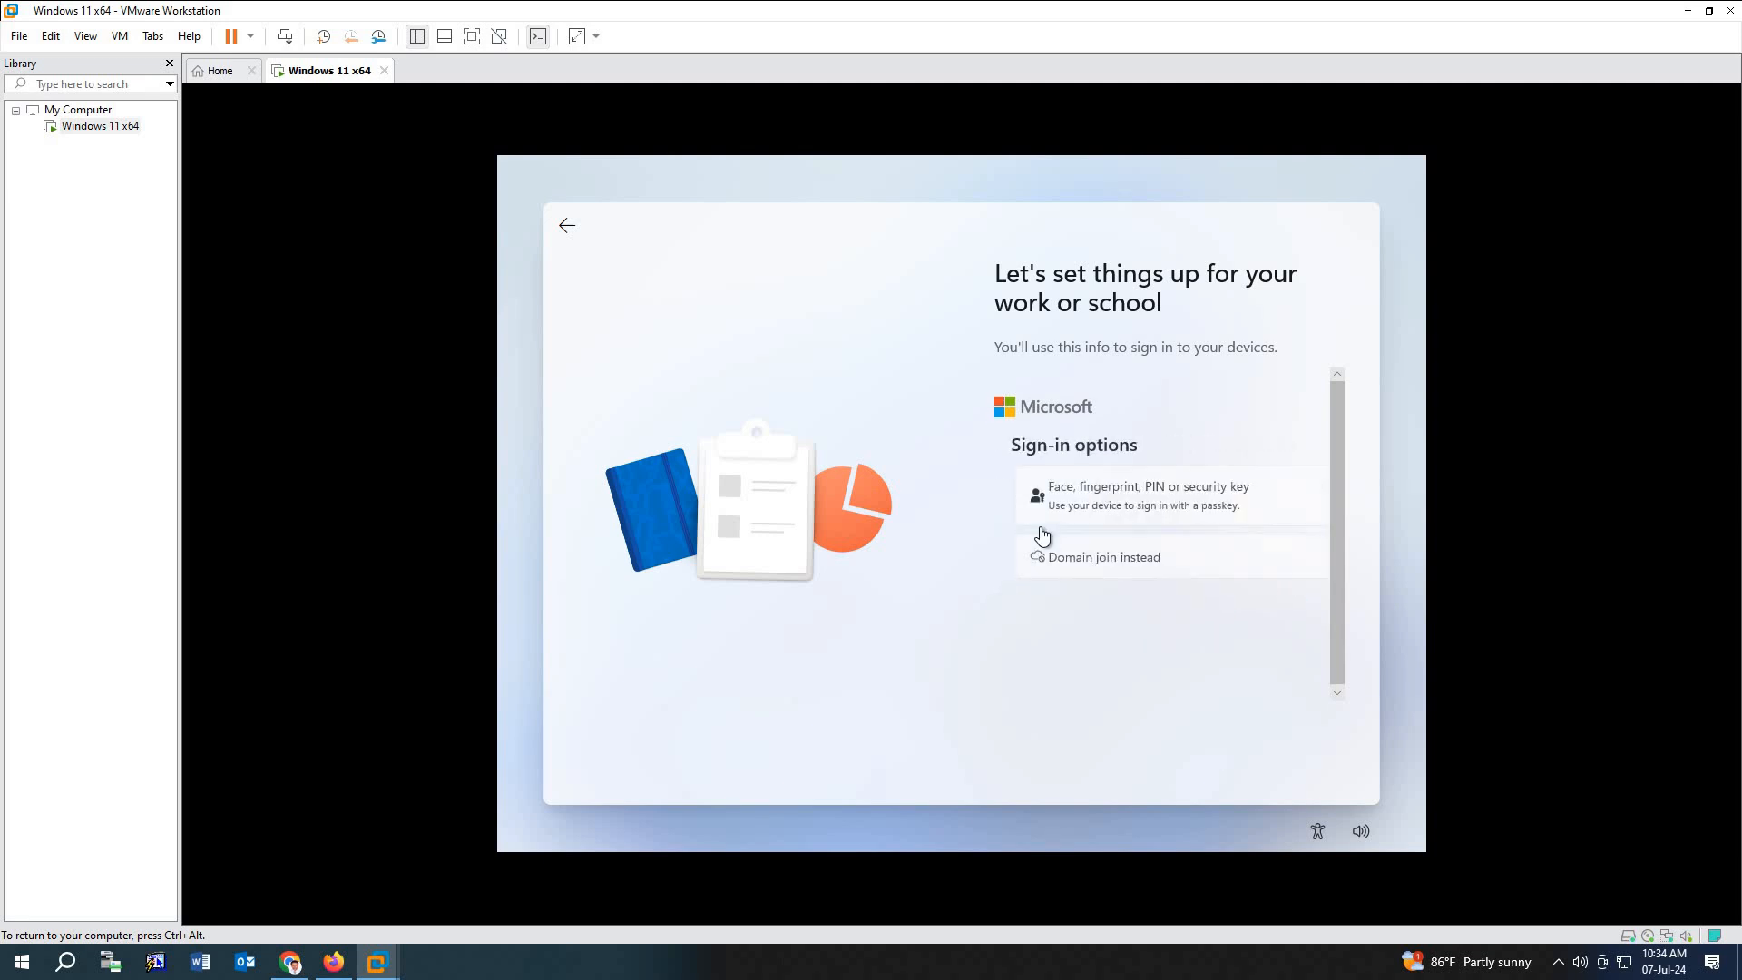
left_click(1086, 558)
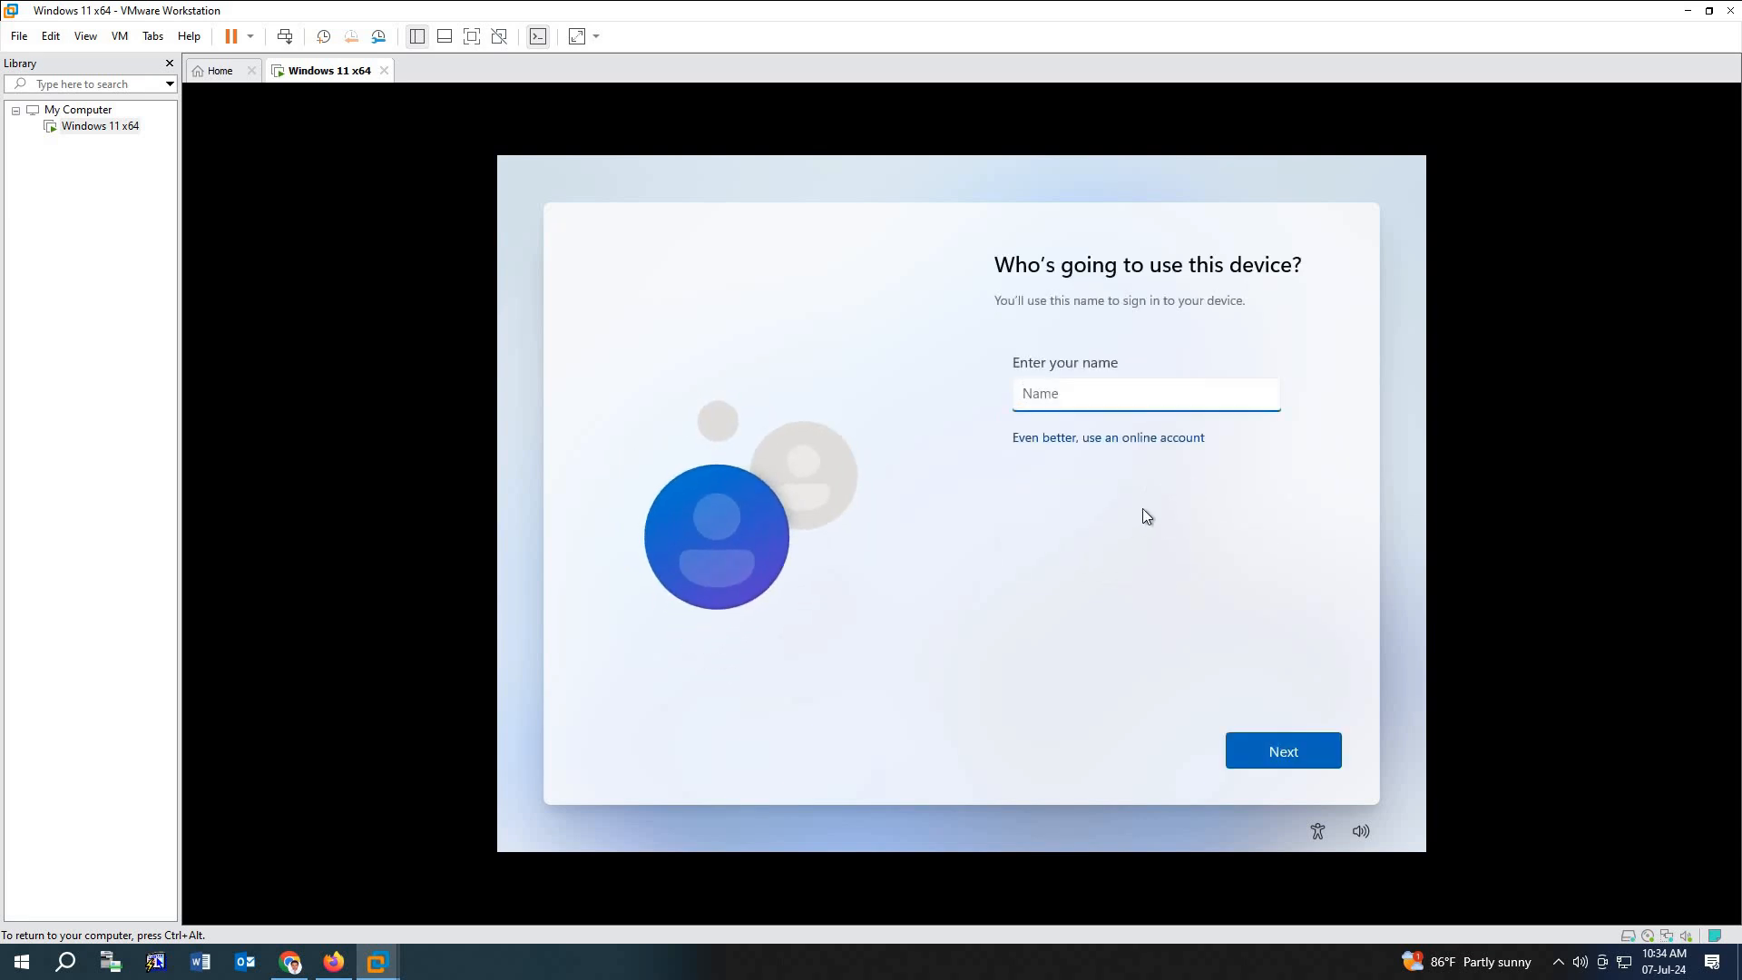
Name the local user account Techhd and leave its password blank
type("Techhd")
left_click(1319, 756)
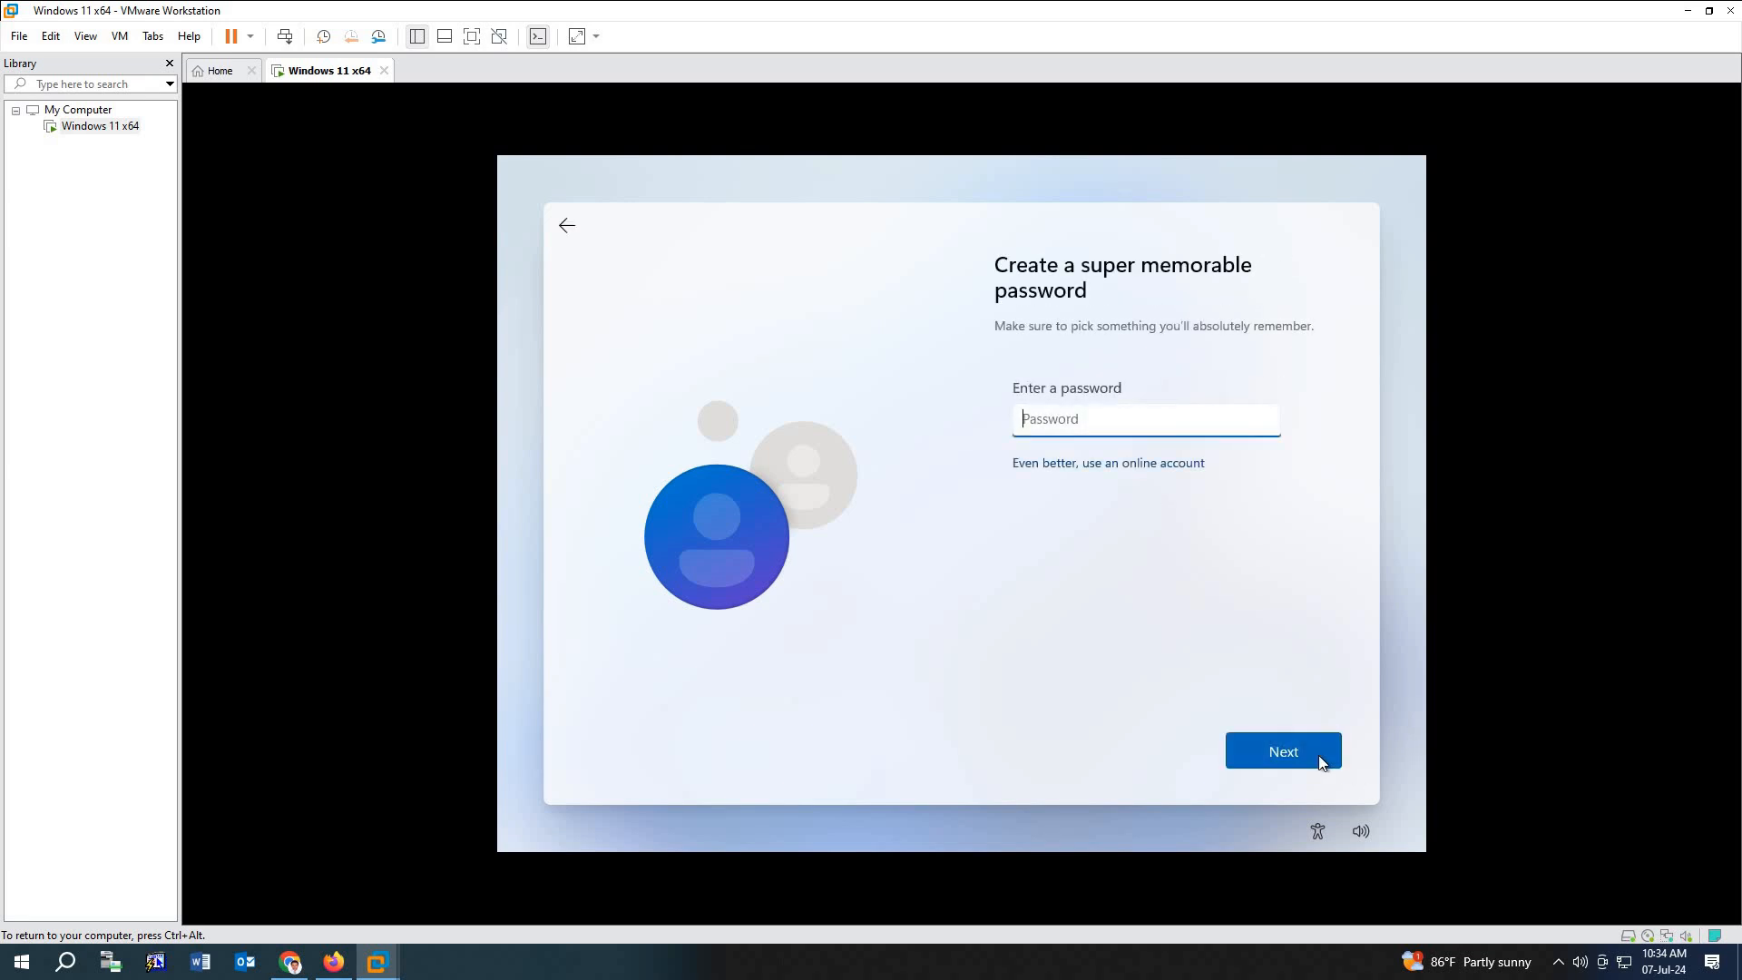
left_click(1320, 755)
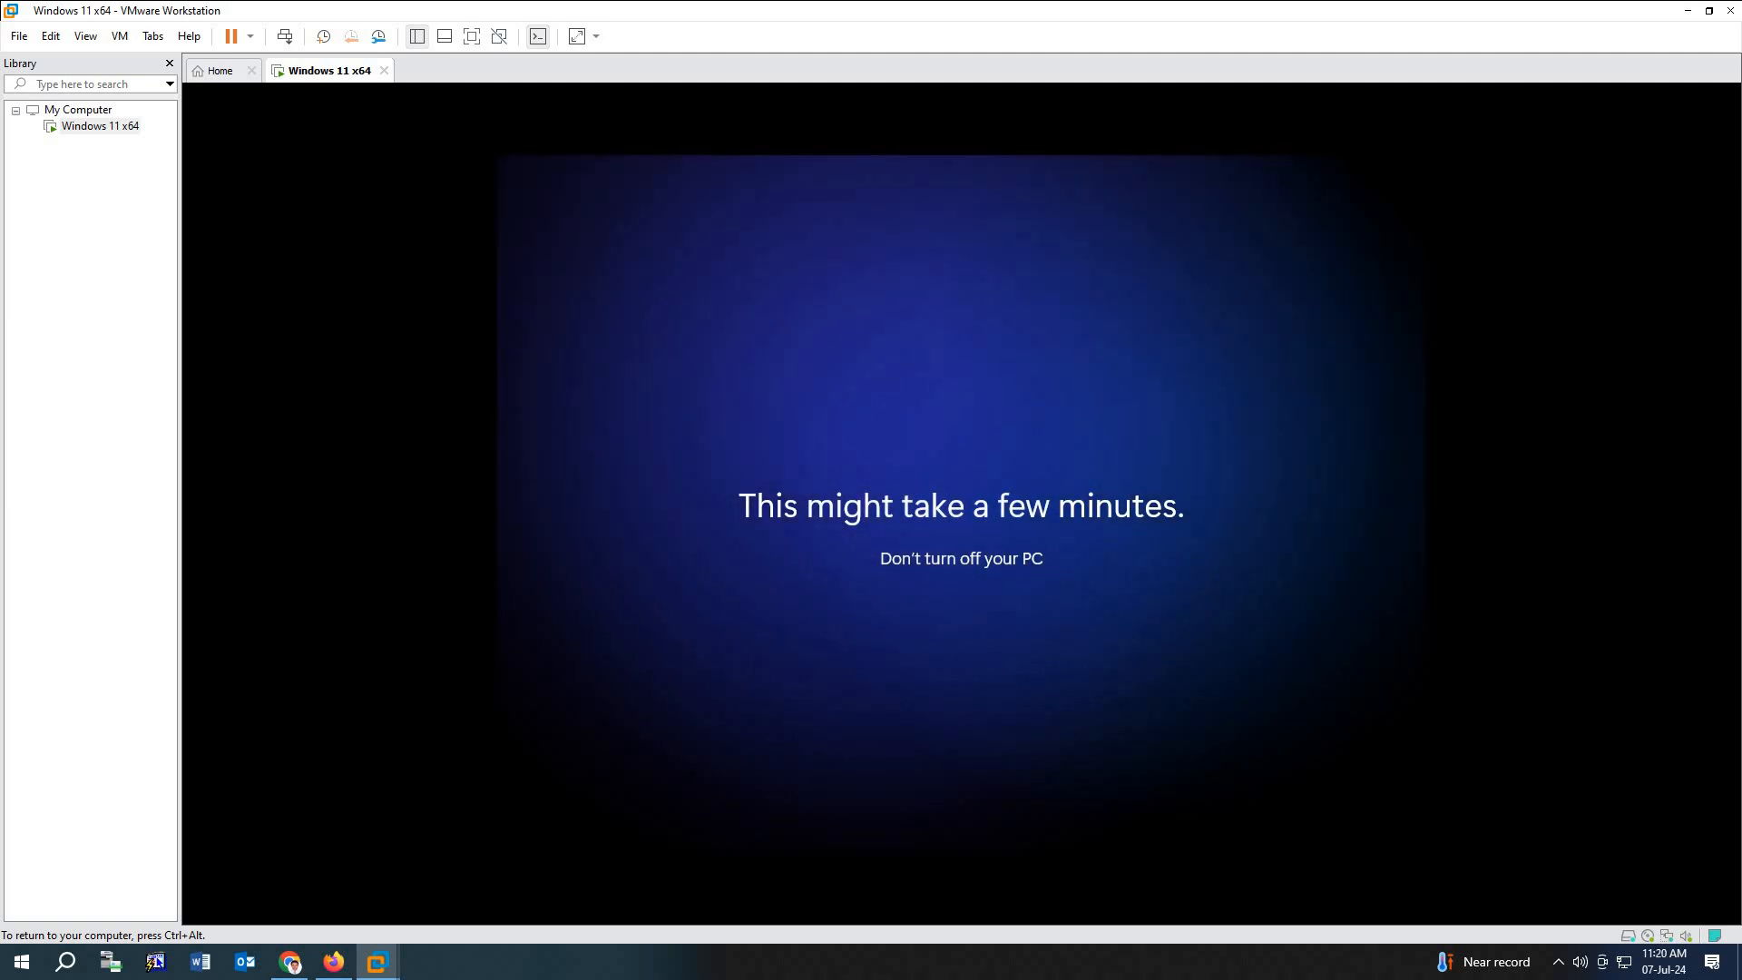
Refresh the Windows 11 desktop inside the virtual machine
key("ctrl+alt")
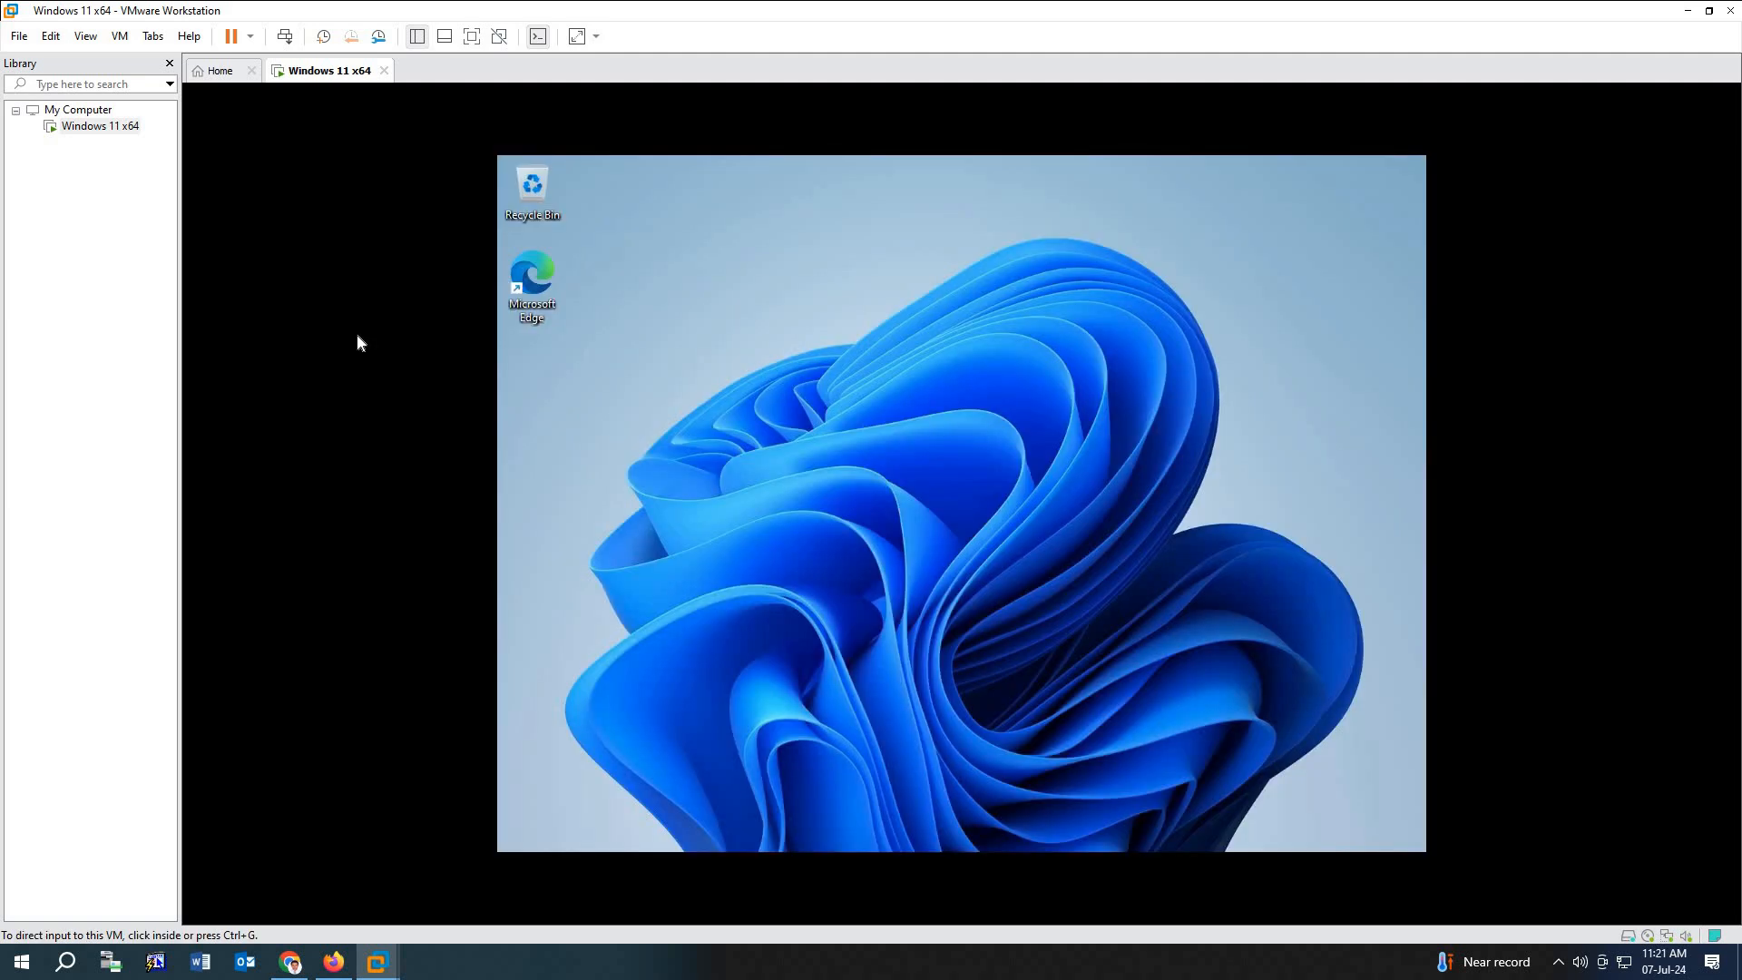
left_click(825, 438)
right_click(777, 365)
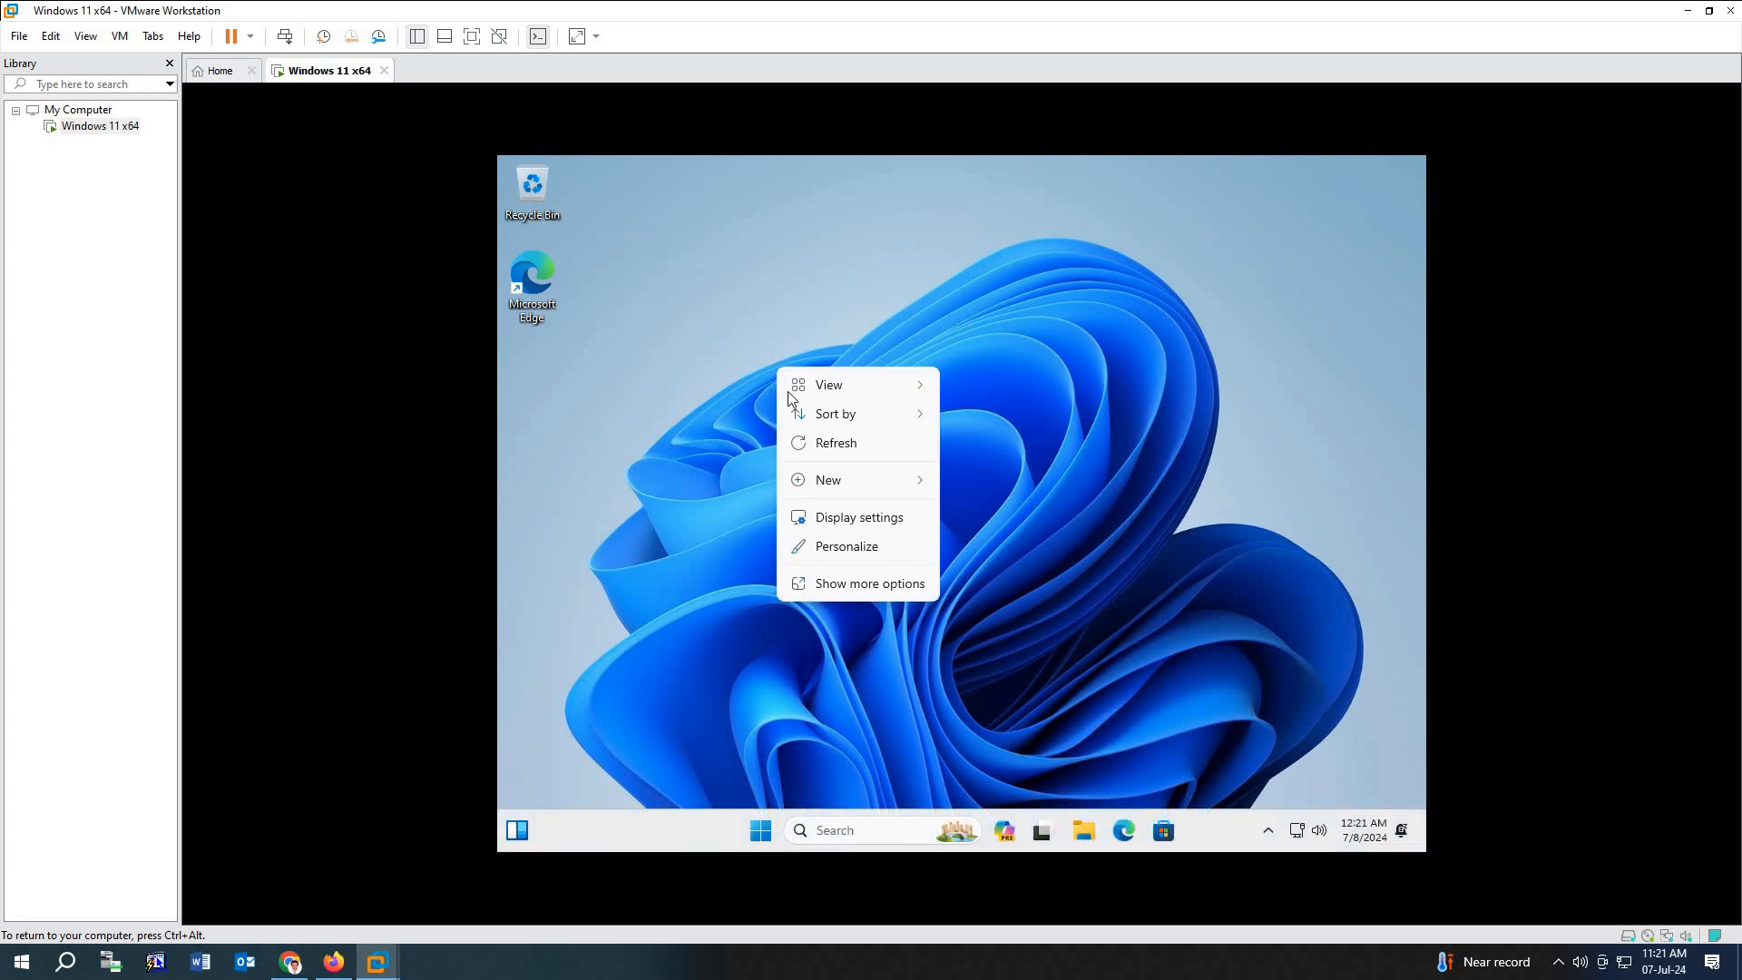
left_click(827, 443)
right_click(785, 337)
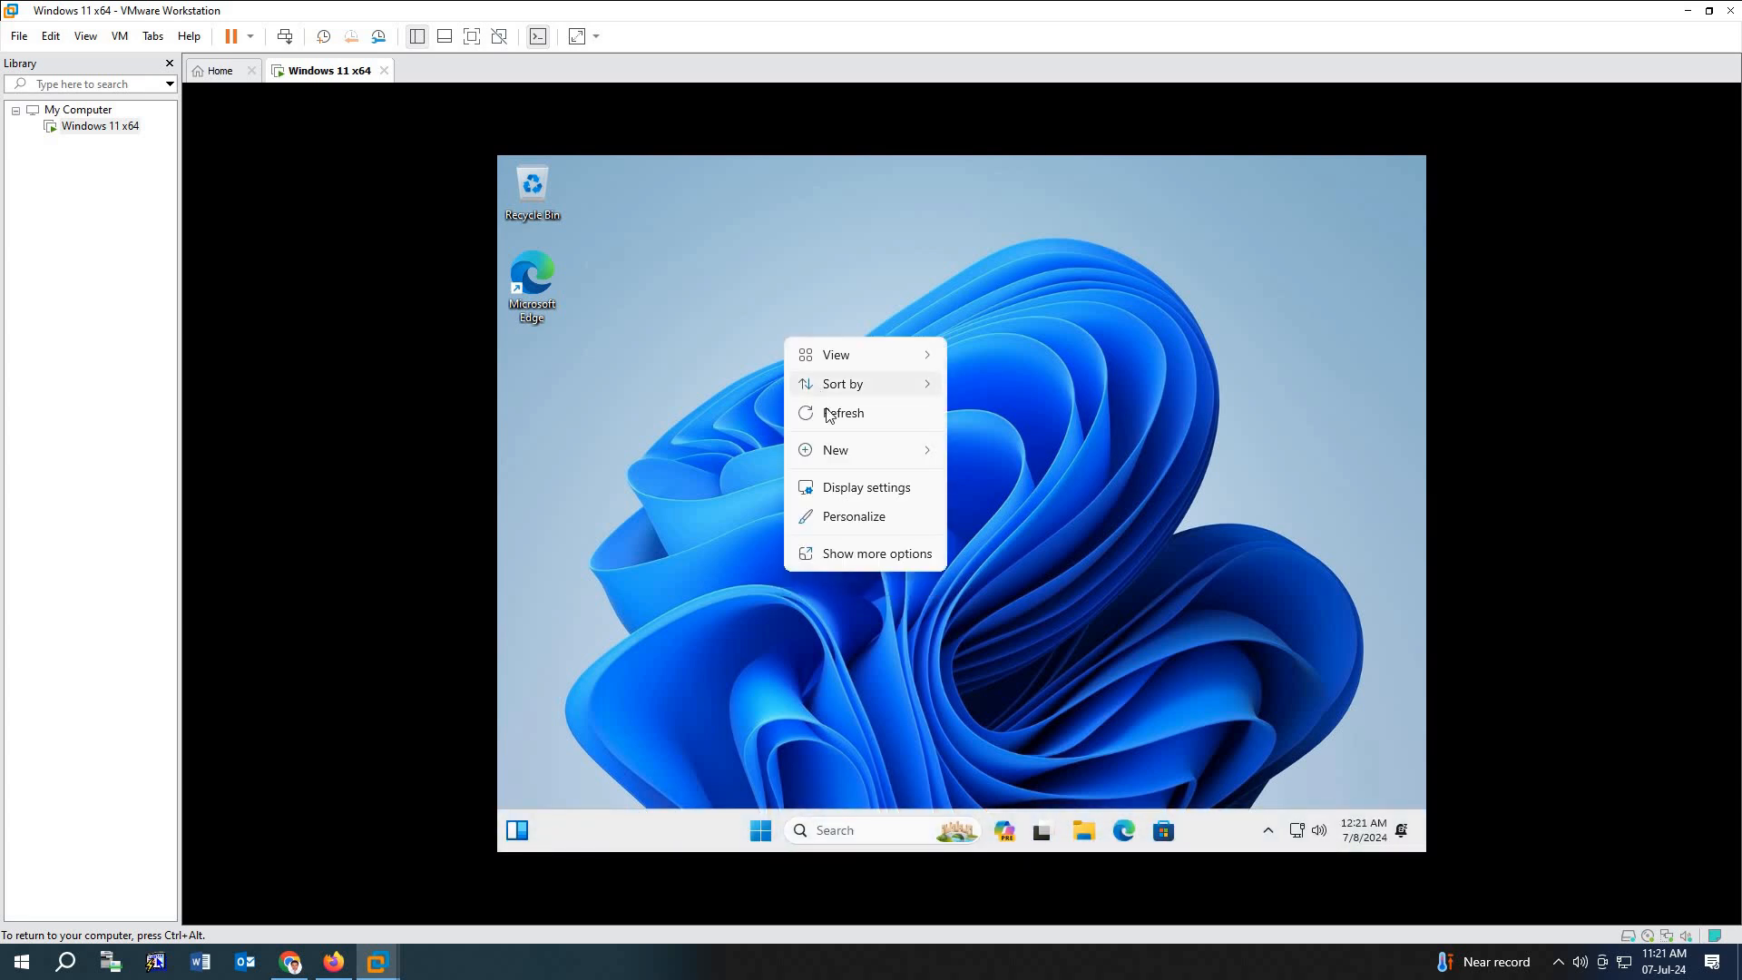